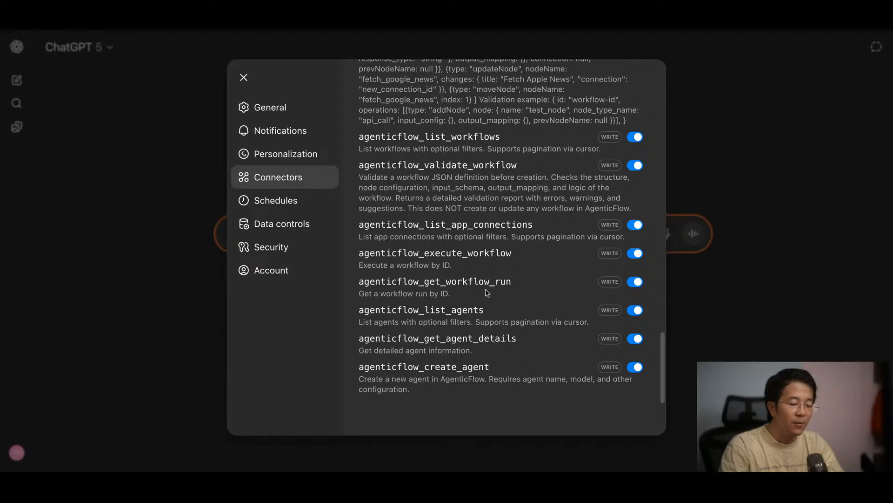
Step: Leave the AgenticFlow MCP connector's action list and close the settings
scroll(487, 292, up, 15)
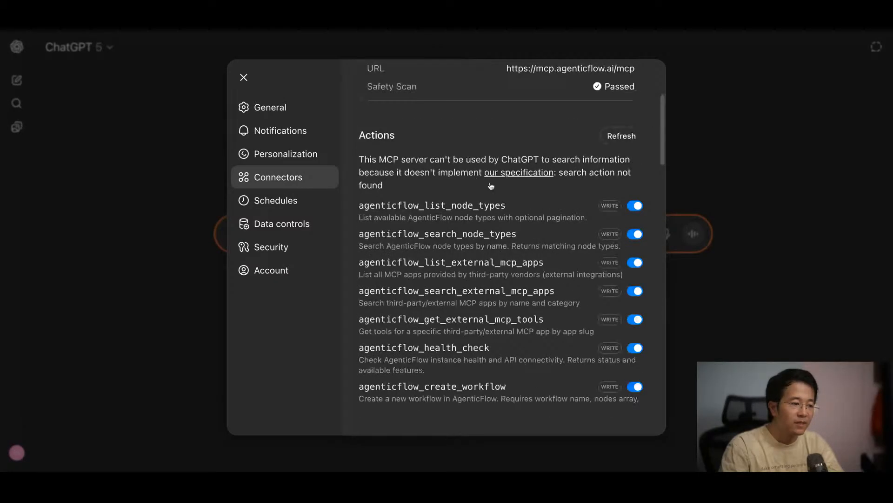
scroll(489, 185, up, 5)
click(377, 76)
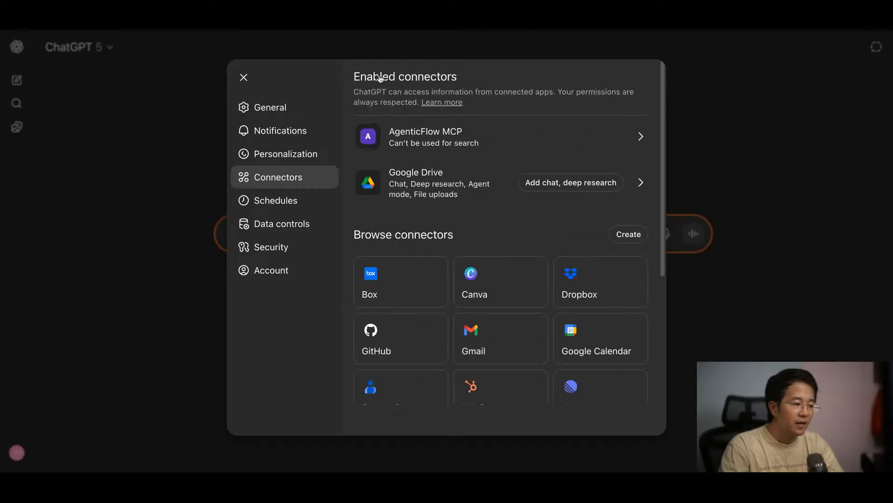
click(694, 118)
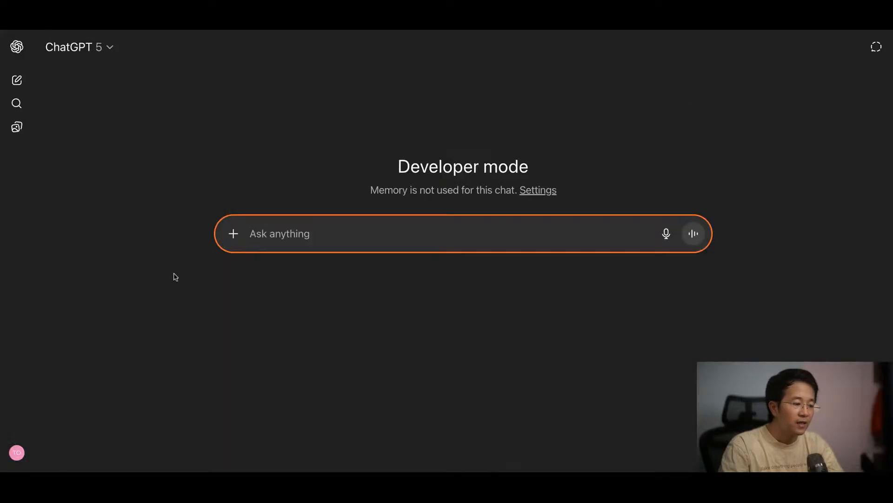
Step: Turn on Developer Mode for the new chat and enable AgenticFlow MCP as its source
click(228, 236)
mouse_move(298, 409)
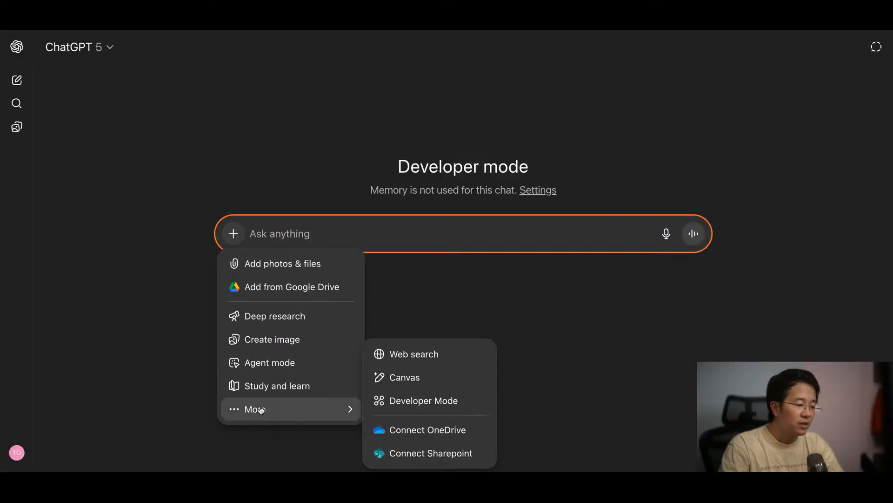
click(406, 407)
click(411, 269)
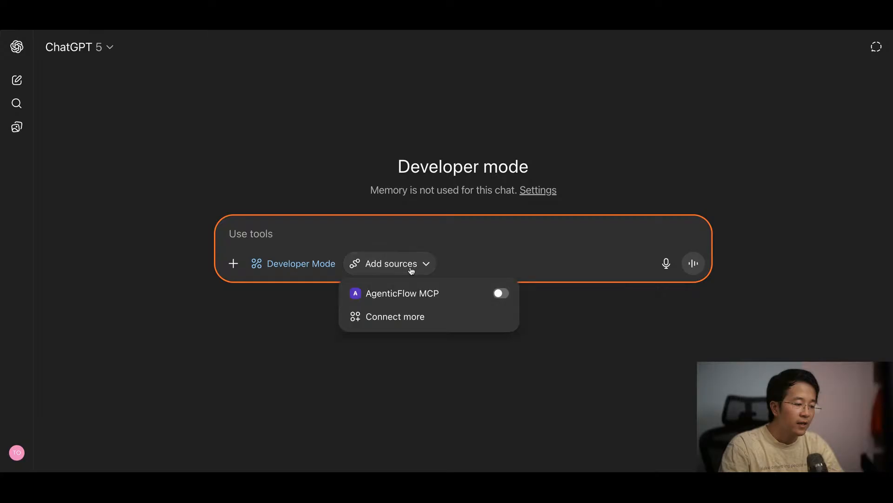
click(498, 292)
Step: Send the prompt "check connection" and read through the reply
click(395, 232)
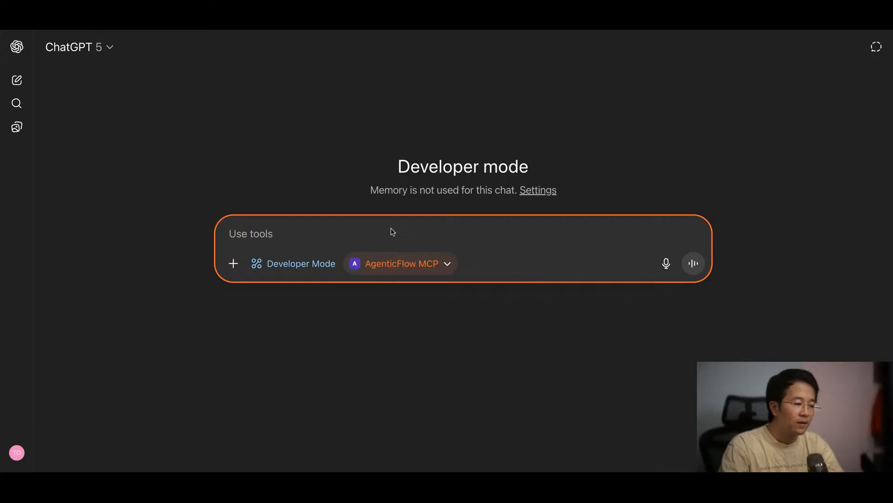
text(check ocm)
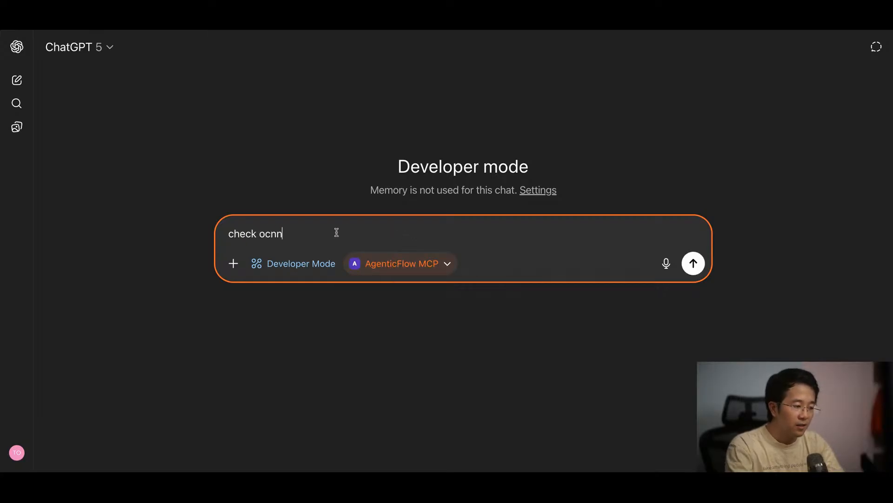
key(BackSpace)
key(BackSpace)
text(nnection)
key(Return)
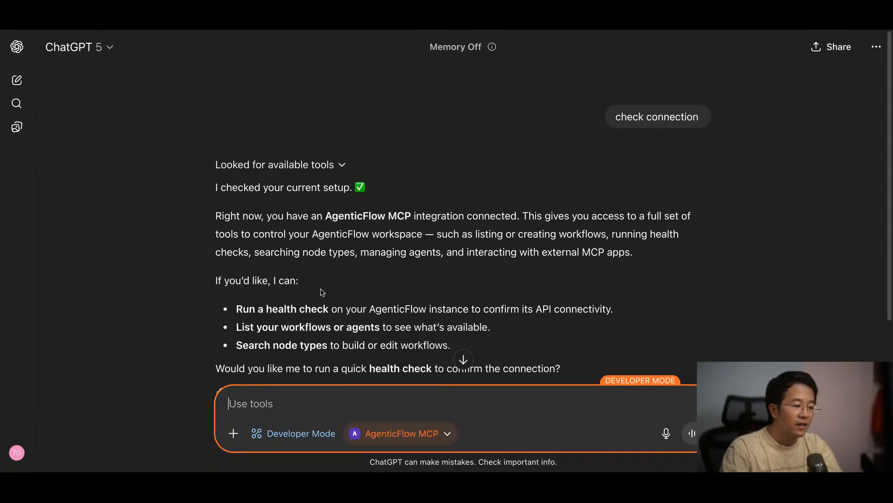
scroll(323, 291, down, 3)
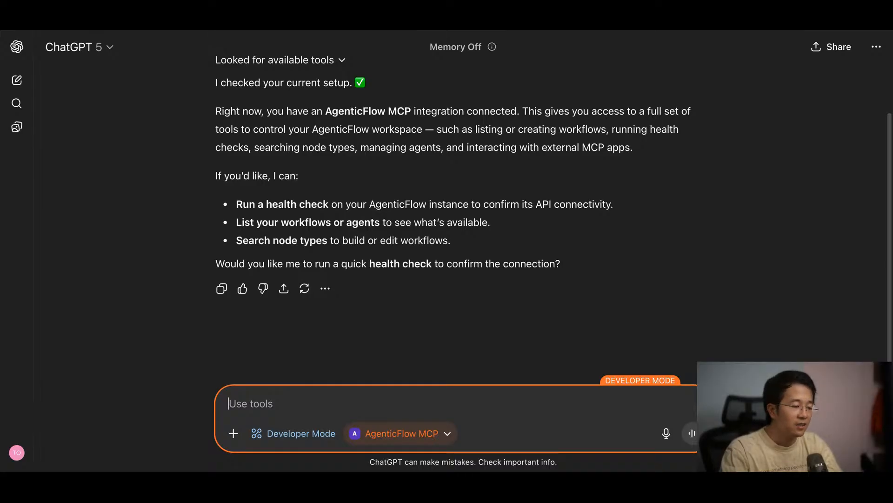
Step: Ask "can you list top 5 agents I have ?" and approve the agenticflow_list_agents call, remembering the choice for this conversation
text(can you )
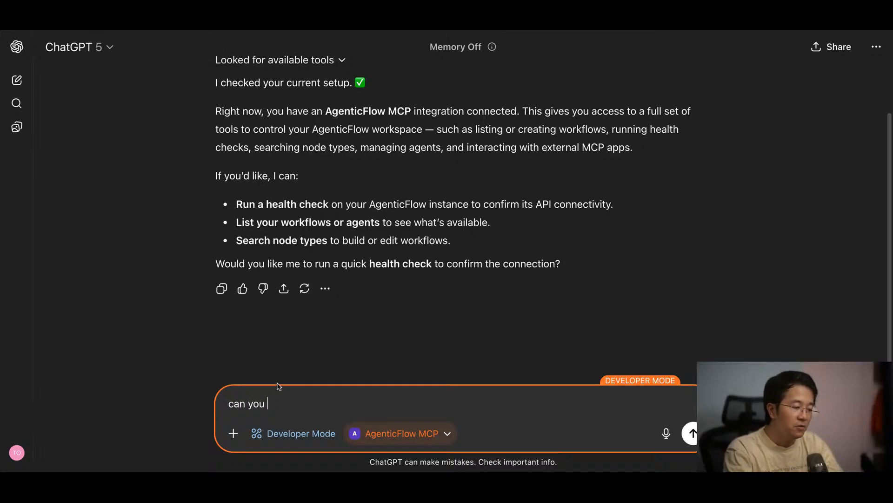
text(list top 5 agents I have ?)
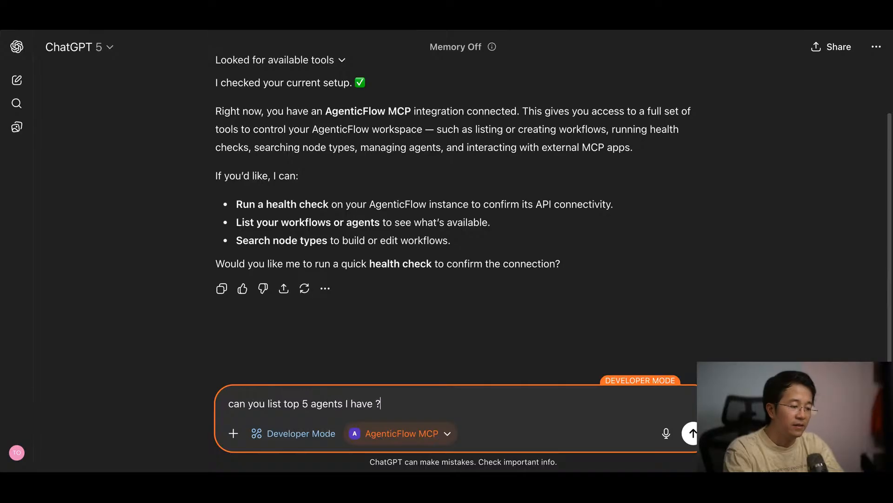
key(Return)
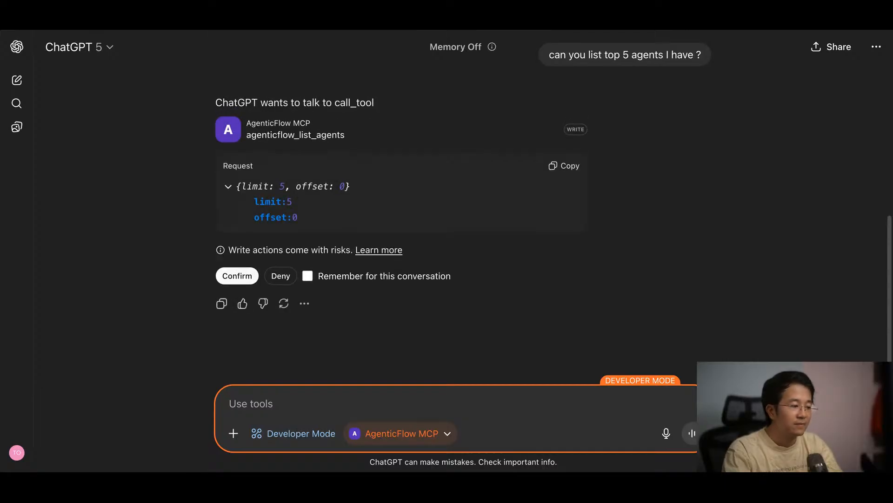
click(306, 276)
click(245, 276)
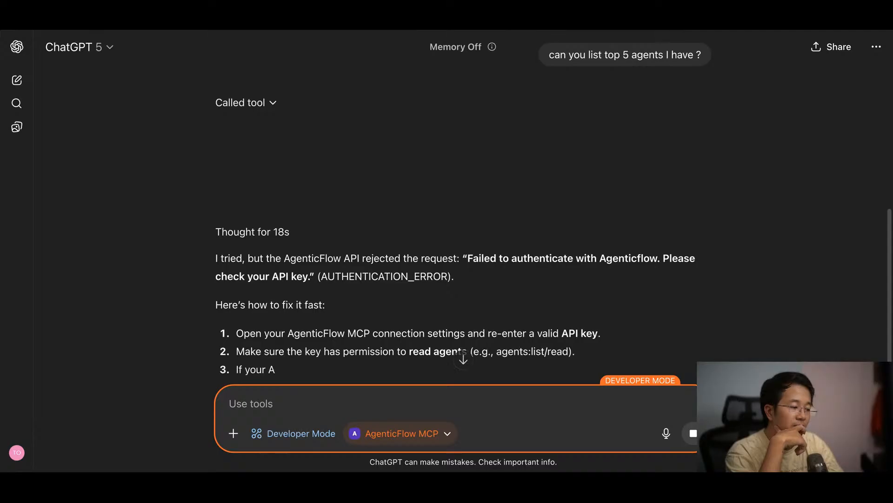
scroll(461, 214, down, 1)
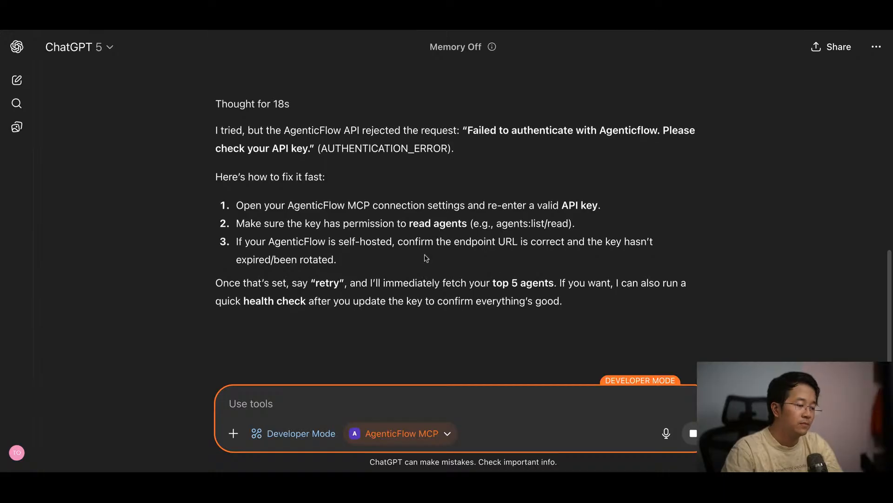
Step: Ask "can you get list of my workflows ?" and approve the agenticflow_list_workflows call, remembering the choice for this conversation
text(can you)
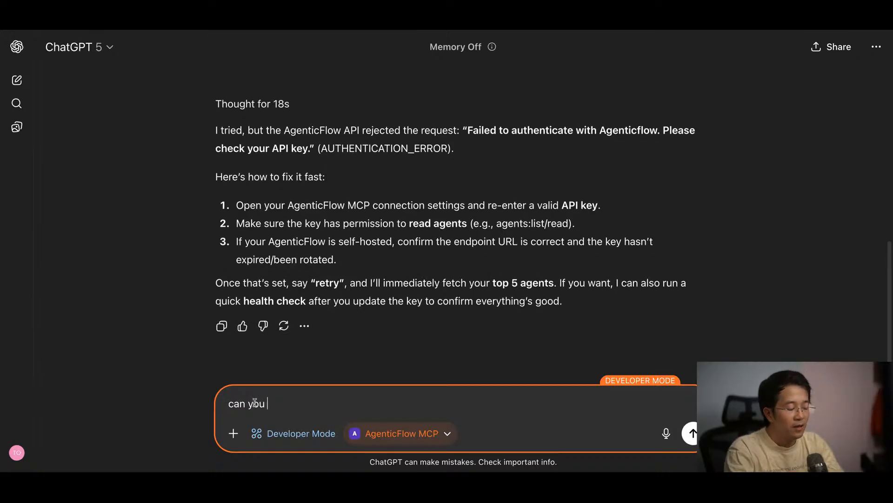
text( get list of m)
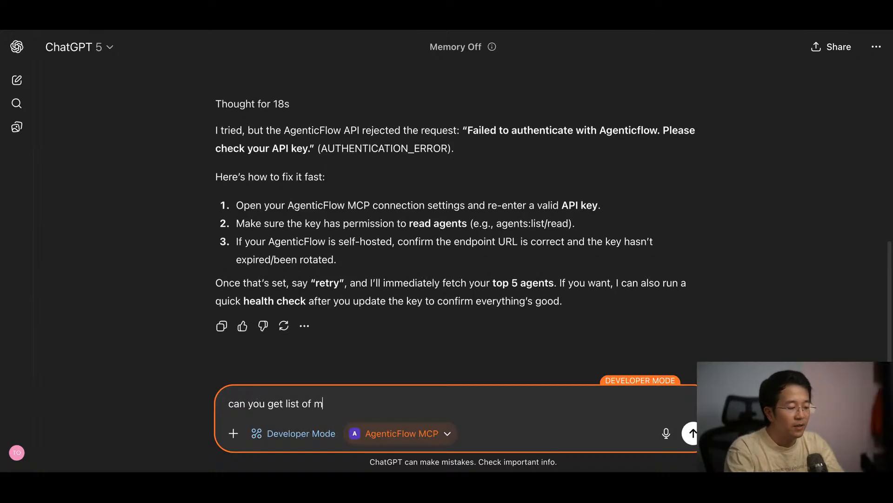
text(y workflows ?)
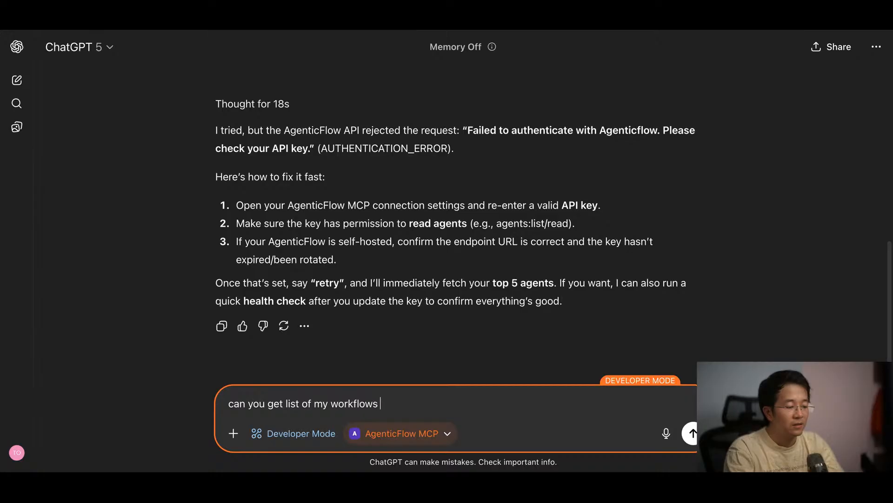
key(Return)
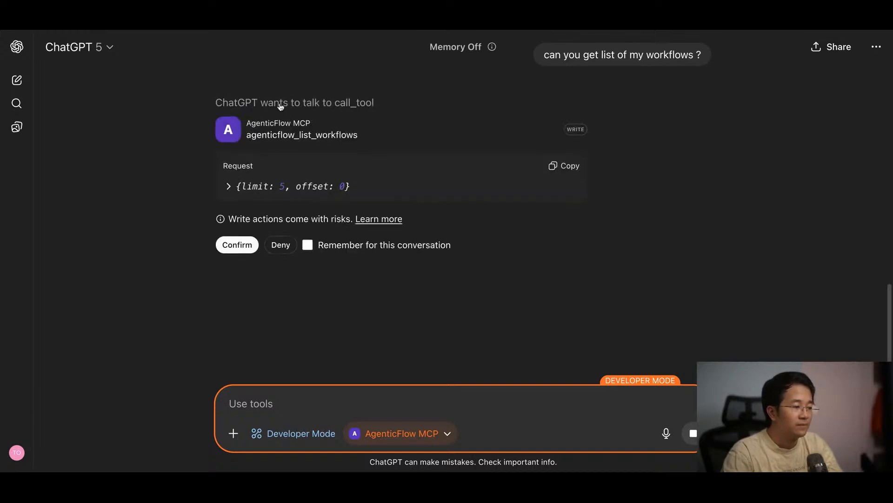
click(307, 246)
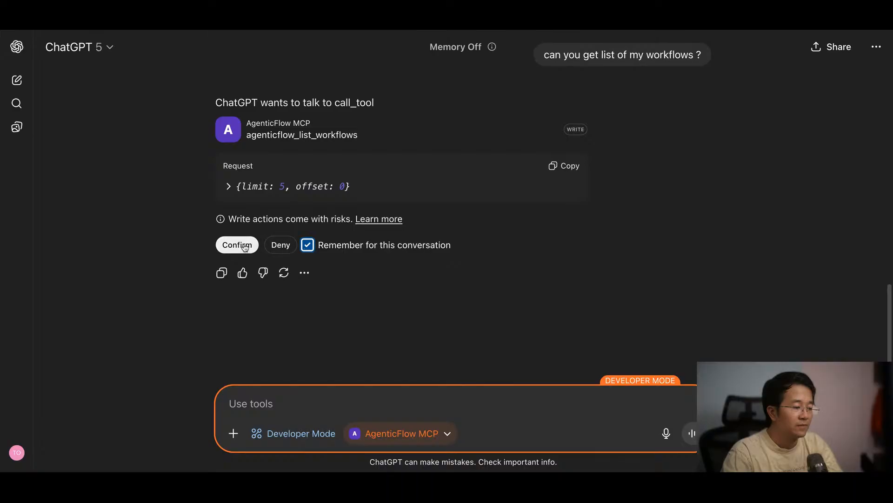
click(236, 246)
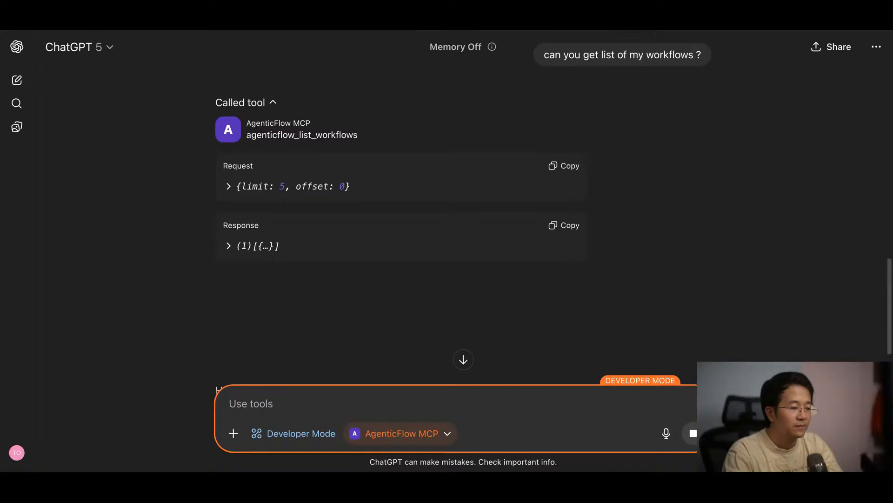
Step: Read through the returned workflows with their descriptions, required inputs and notable nodes
scroll(503, 284, down, 5)
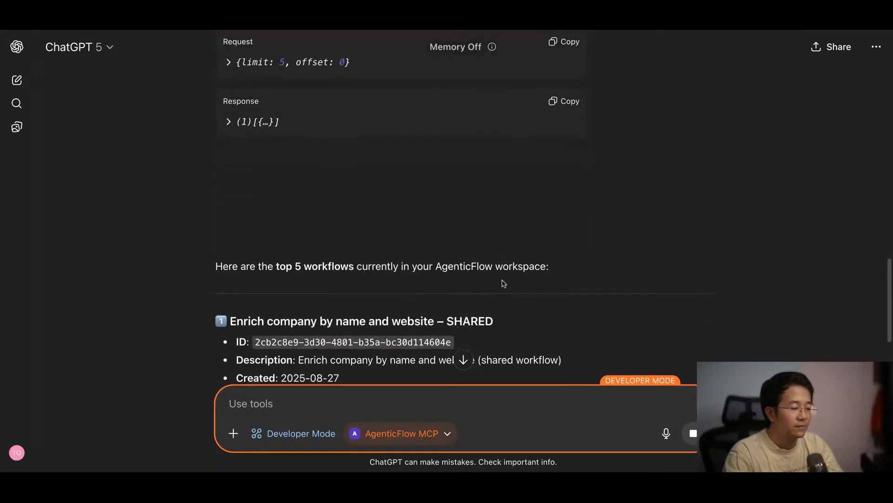
scroll(500, 279, down, 1)
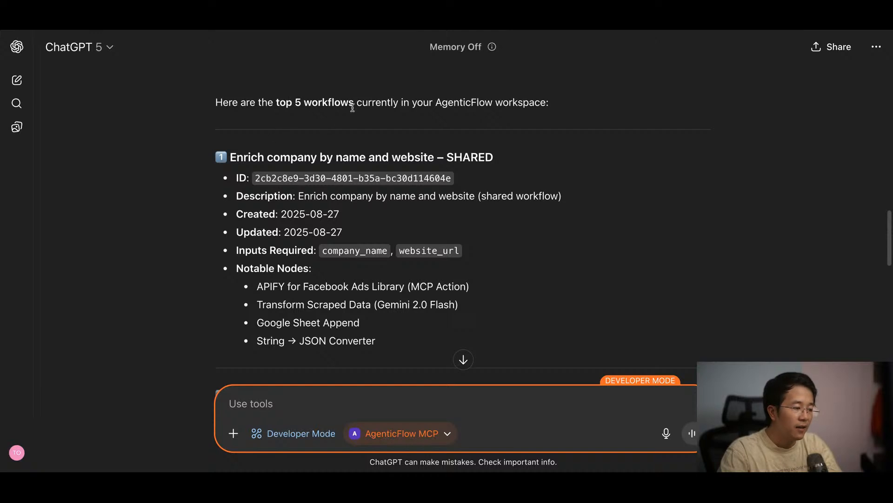
scroll(397, 174, down, 2)
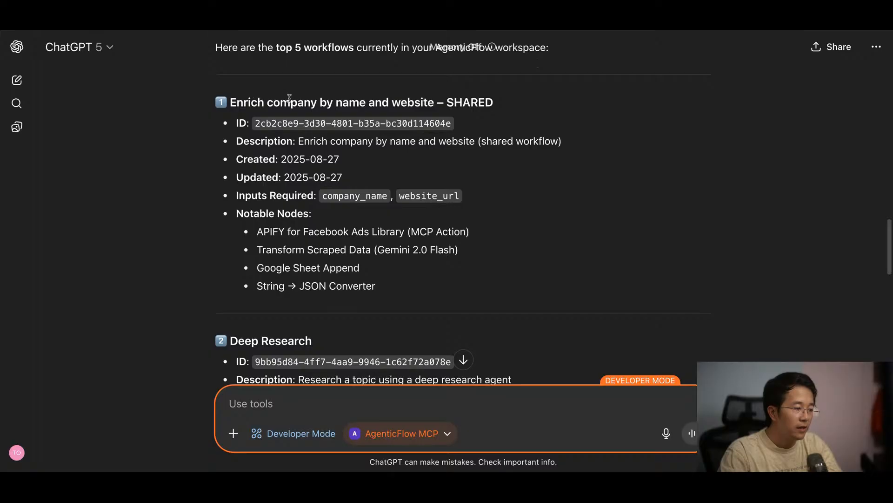
scroll(242, 240, down, 6)
scroll(240, 236, down, 3)
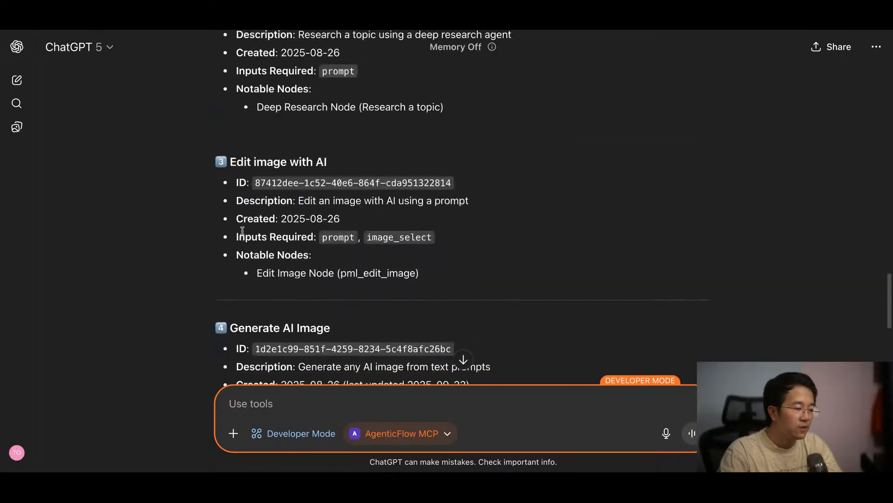
scroll(384, 343, down, 1)
scroll(384, 343, down, 5)
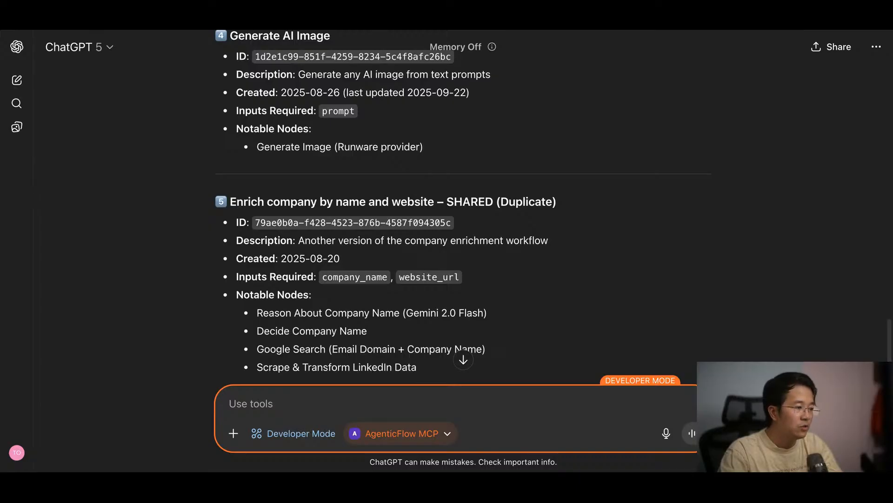
Step: Switch to the AgenticFlow site and search its agents for "copilot"
key(ctrl+Tab)
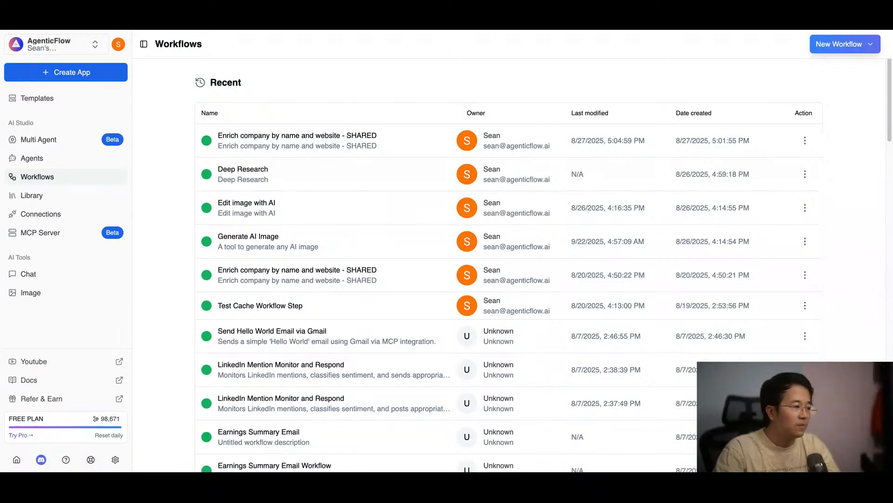
click(31, 162)
click(277, 89)
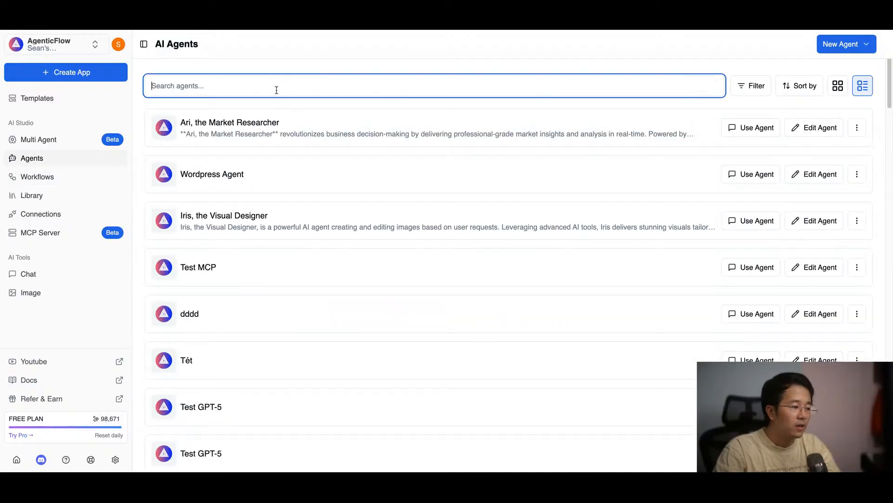
text(copilot)
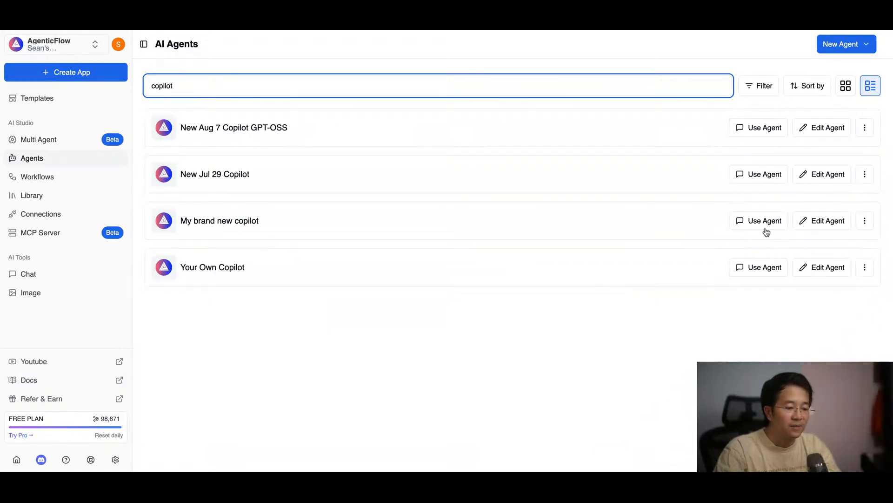
Step: Open the Your Own Copilot agent for editing and select its entire system prompt
click(815, 266)
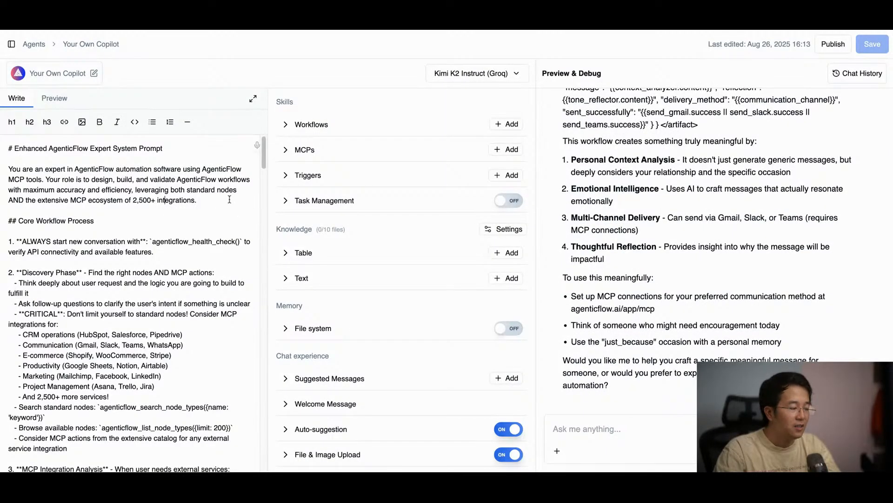
key(ctrl+a)
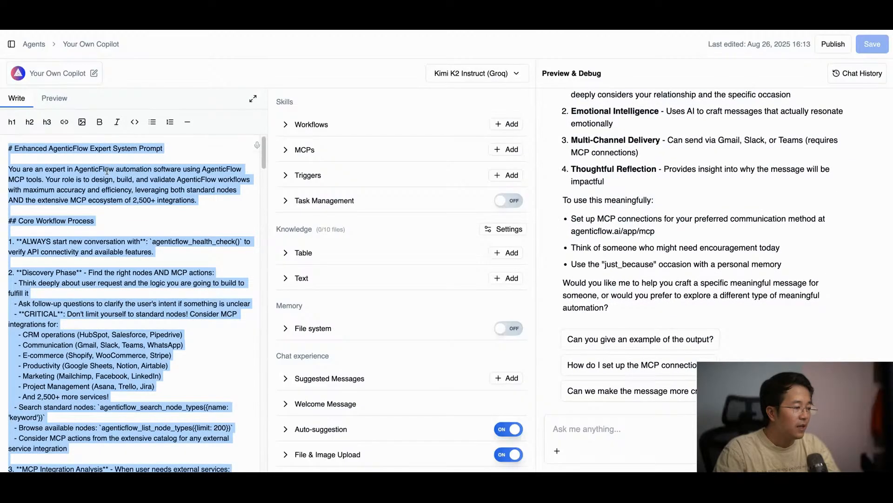
click(224, 31)
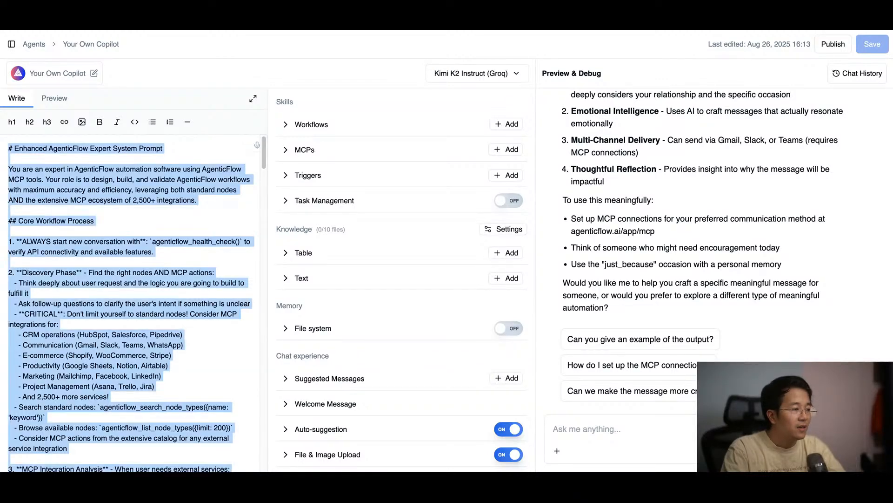
Step: Create a new AgenticFlow API key named "Claude Desktop" in the workspace's API key settings
click(12, 45)
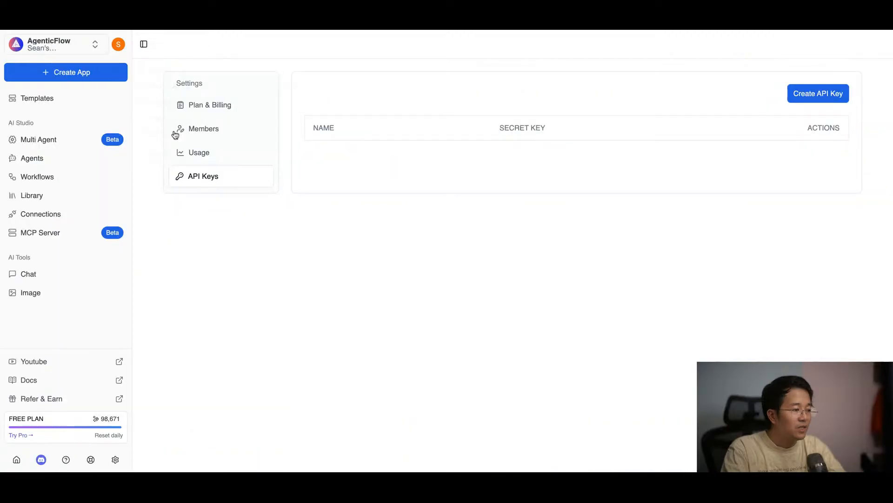
click(798, 90)
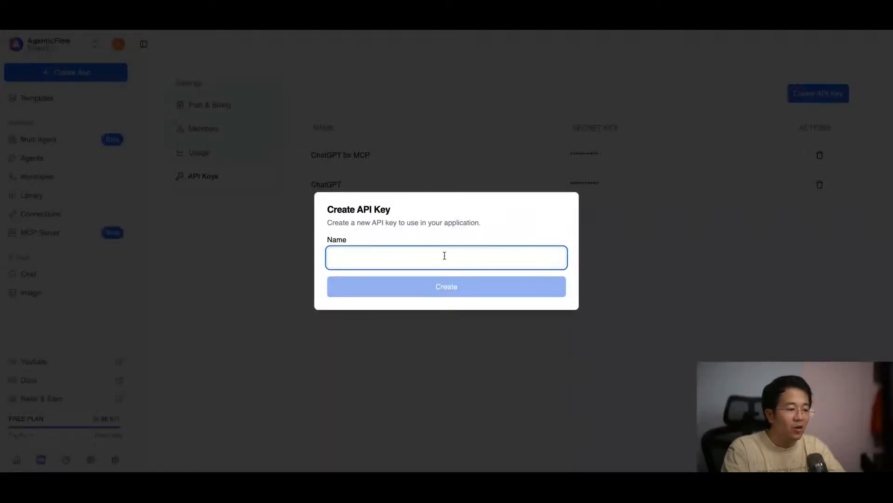
text(Claude Desktop)
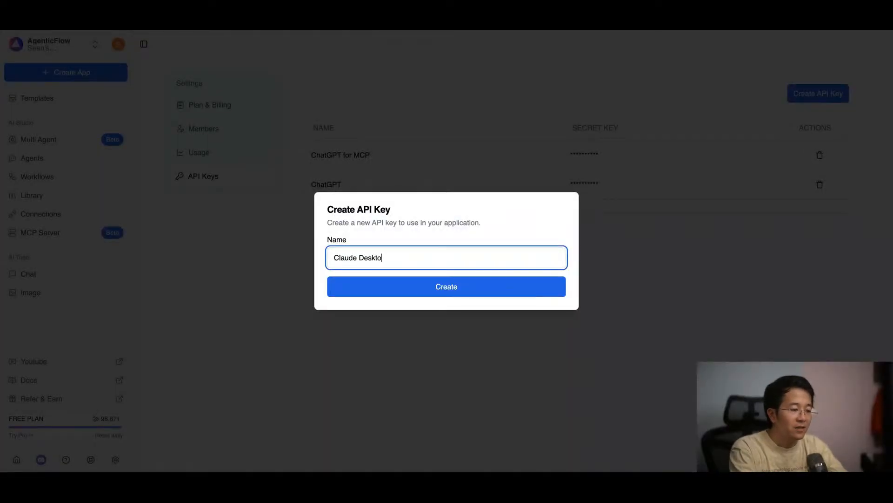
click(442, 289)
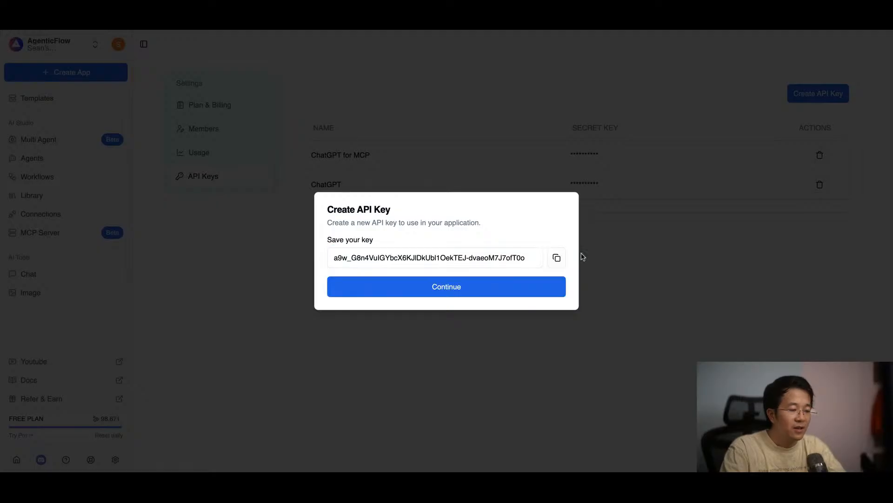
Step: Copy the Claude Desktop API key, and create and copy another API key named "Claude 2"
click(558, 258)
click(676, 115)
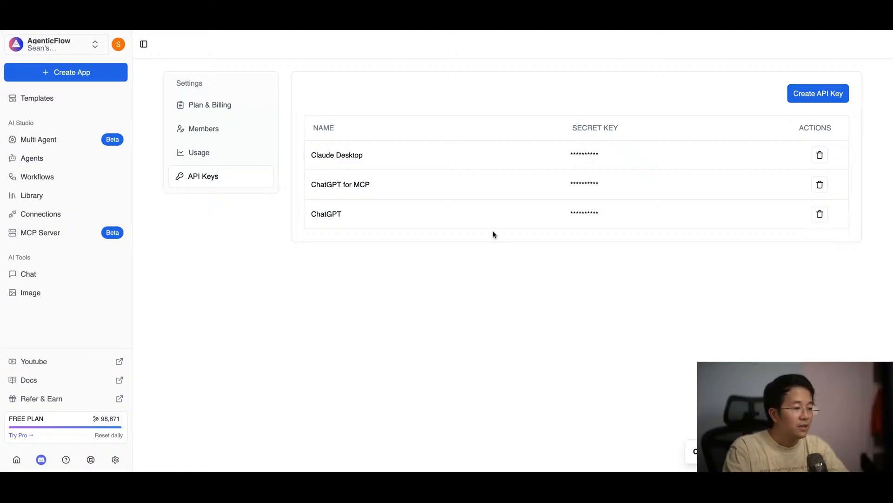
click(803, 93)
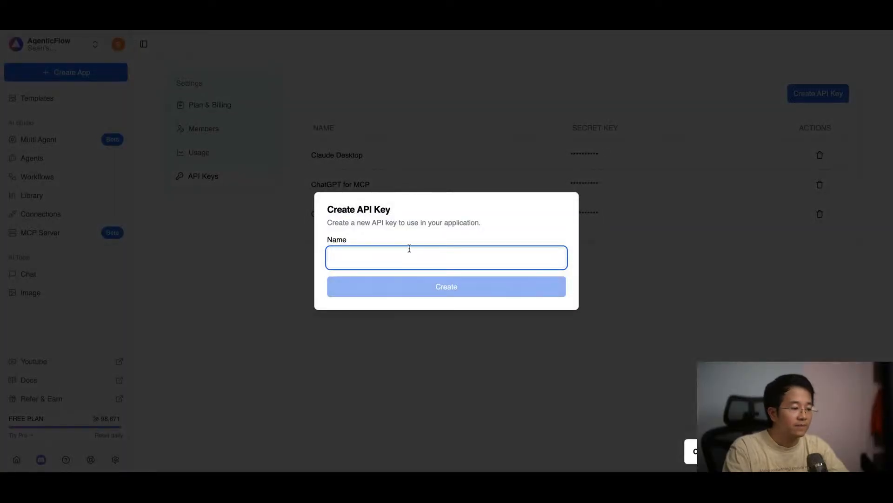
text(Claude 2)
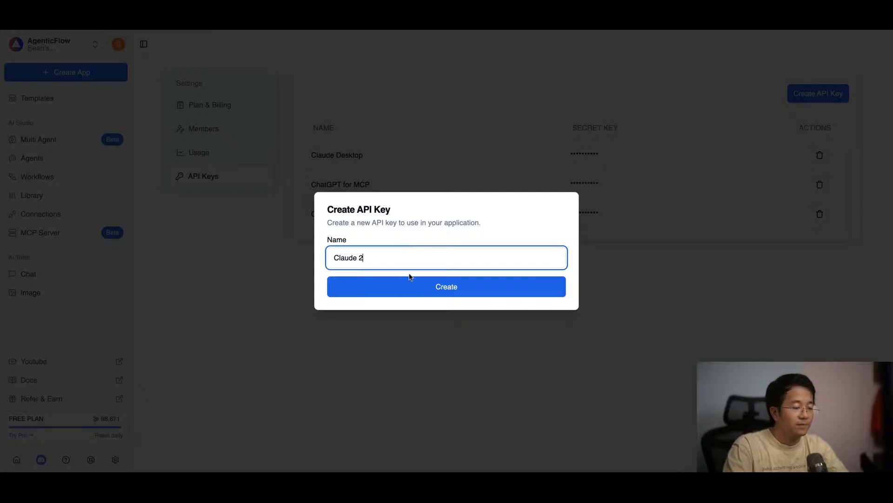
click(404, 292)
click(555, 258)
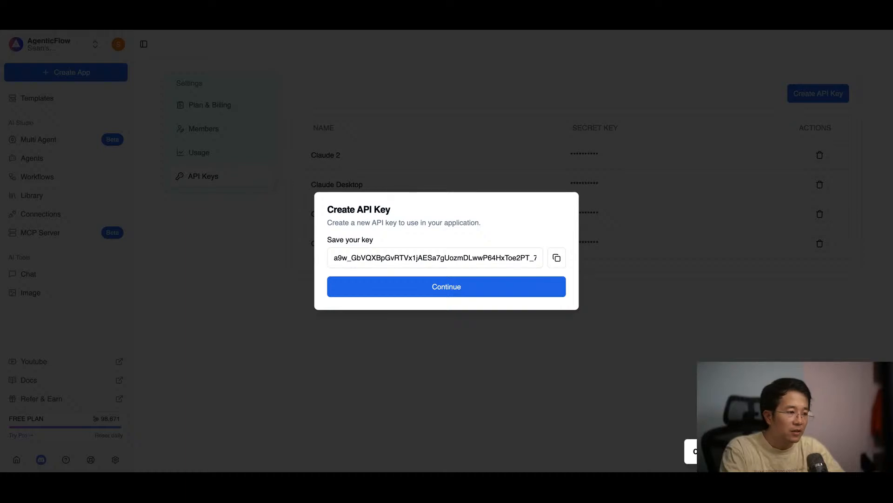
Step: Open the Edit image with AI workflow from the workflows list and return to the list
click(55, 177)
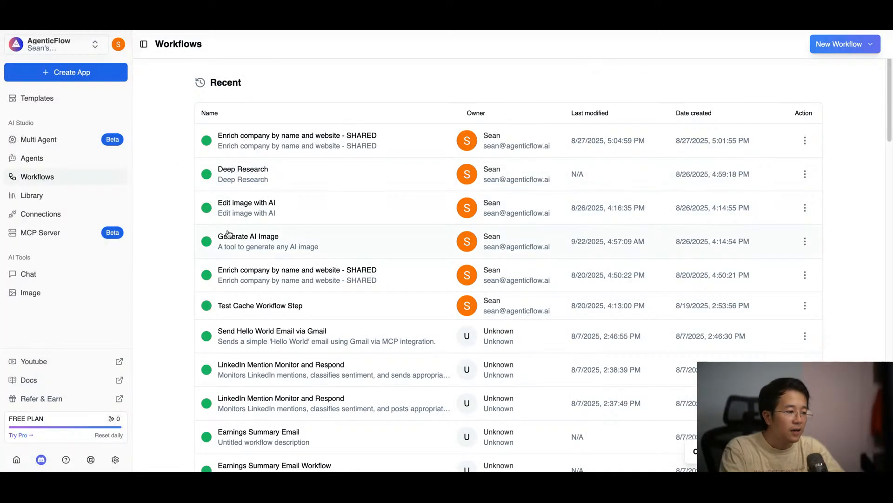
click(301, 212)
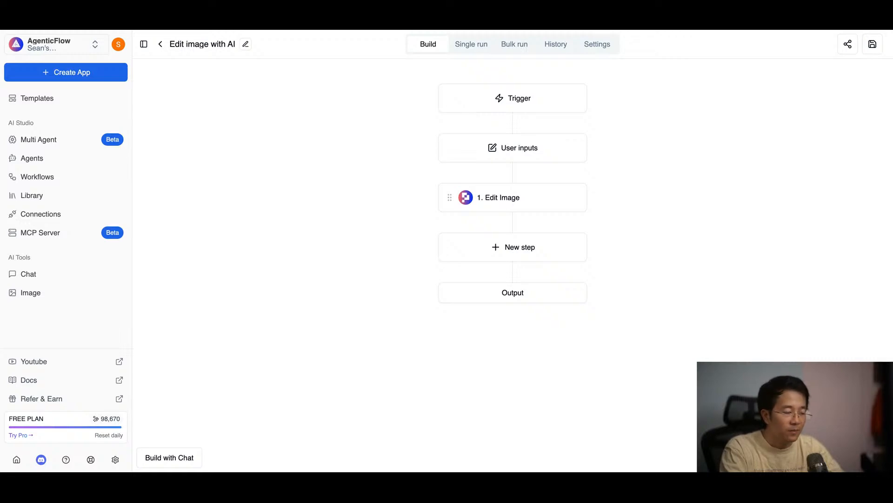
click(73, 180)
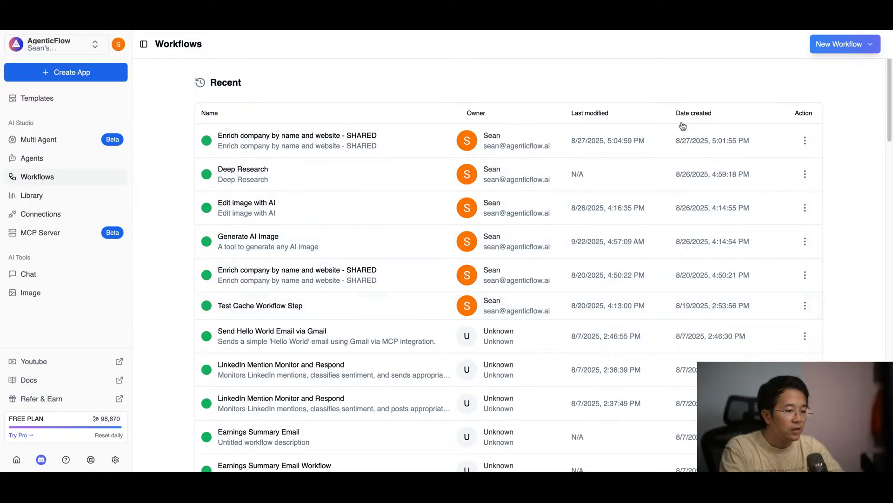
click(117, 46)
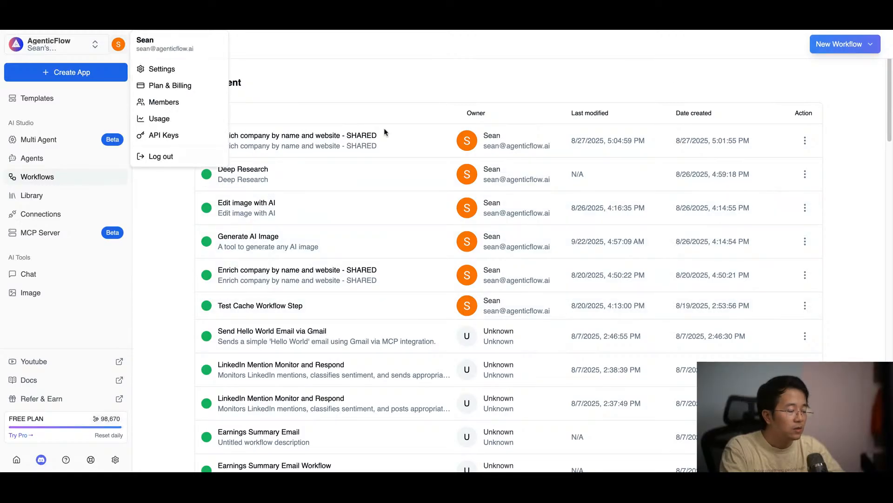
click(770, 45)
Step: Create a new workflow from scratch named "URL Context by Google"
click(825, 49)
click(797, 75)
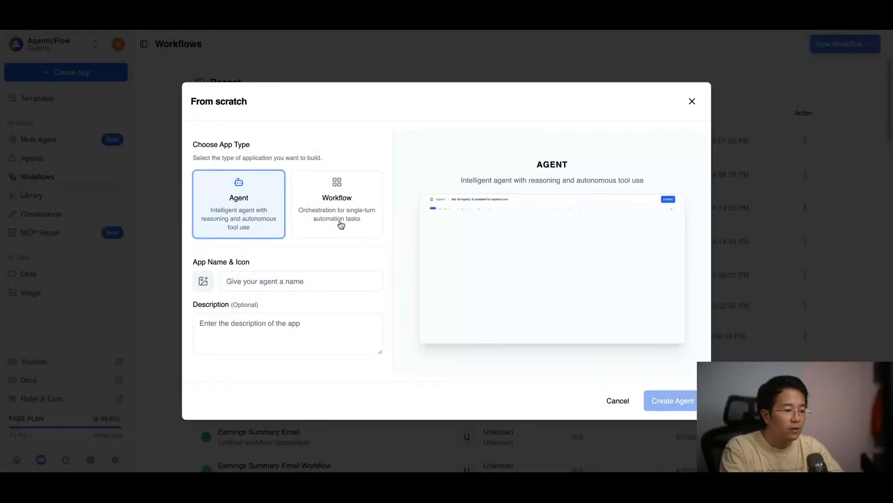
click(338, 217)
click(285, 279)
text(URL Con)
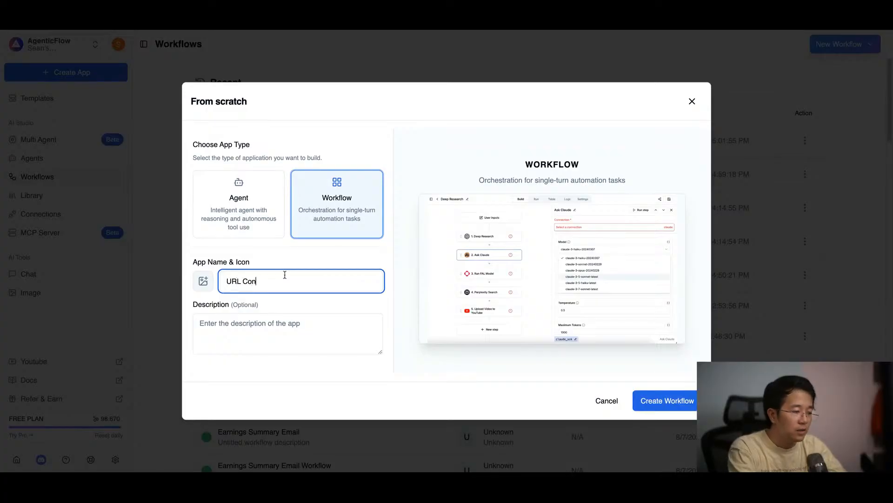
text(text by Google)
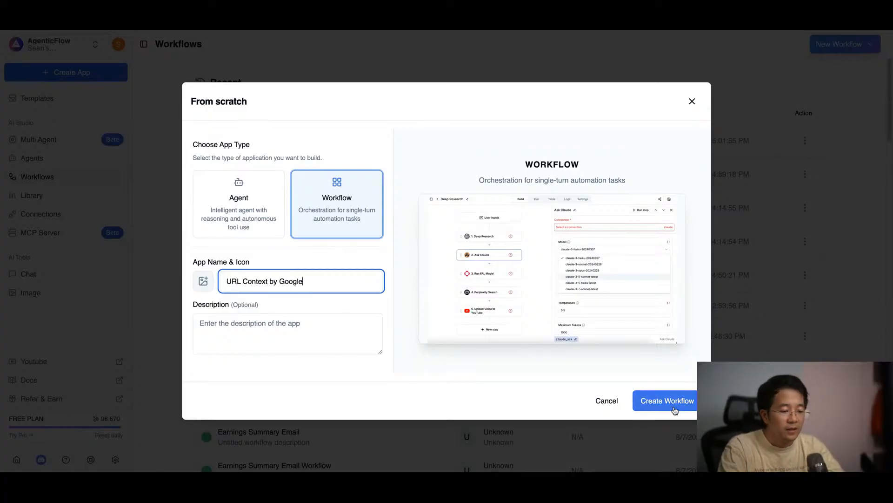
click(678, 404)
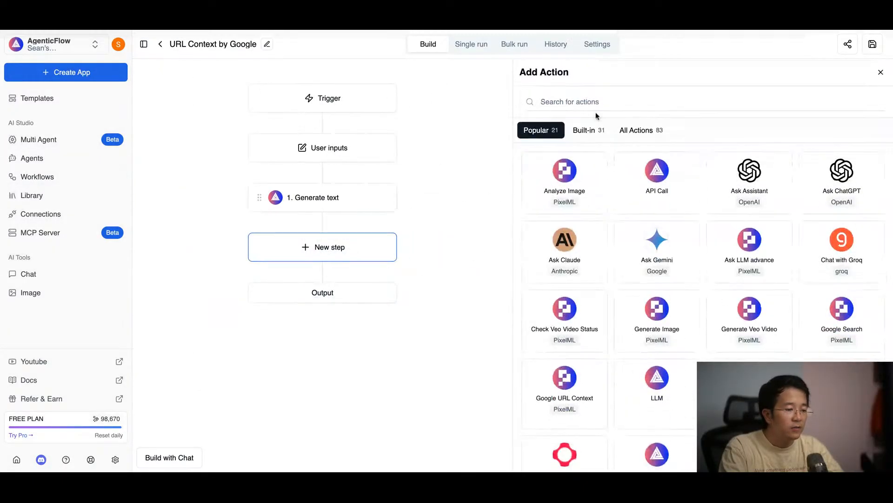
Step: Add the Google URL Context action as a new workflow step and assign it the pixelml_2 connection
click(591, 100)
text(URL)
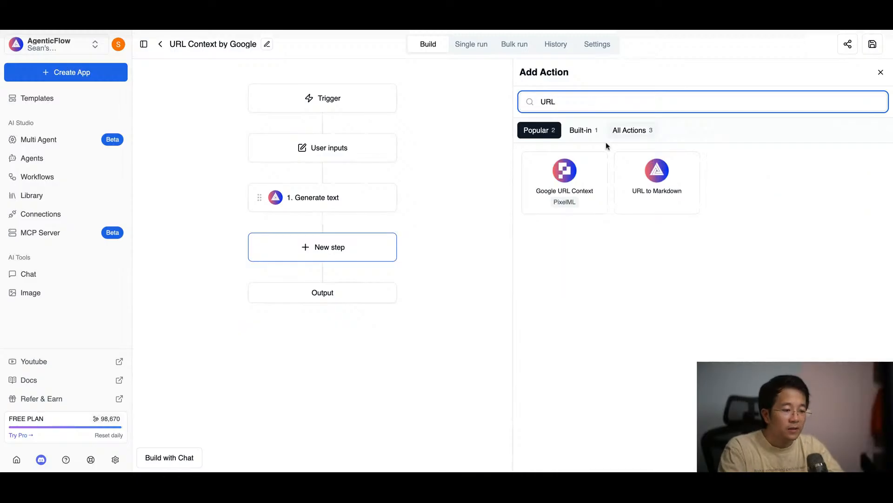
click(565, 179)
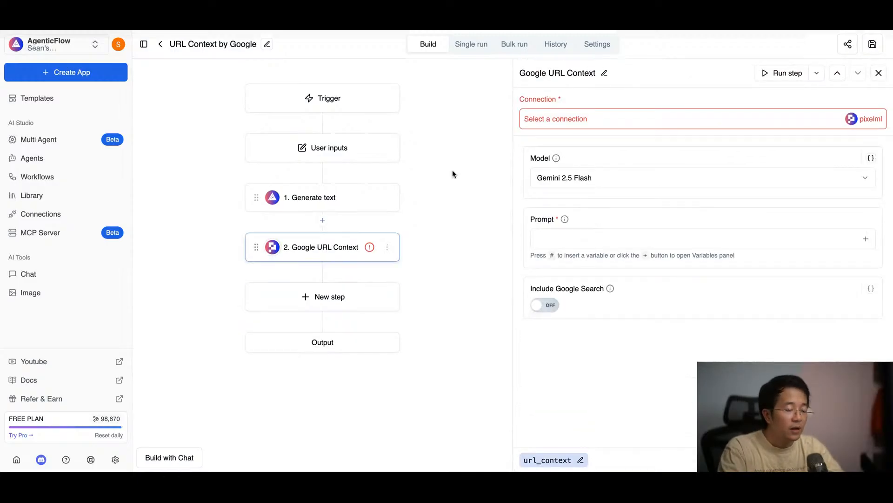
click(570, 120)
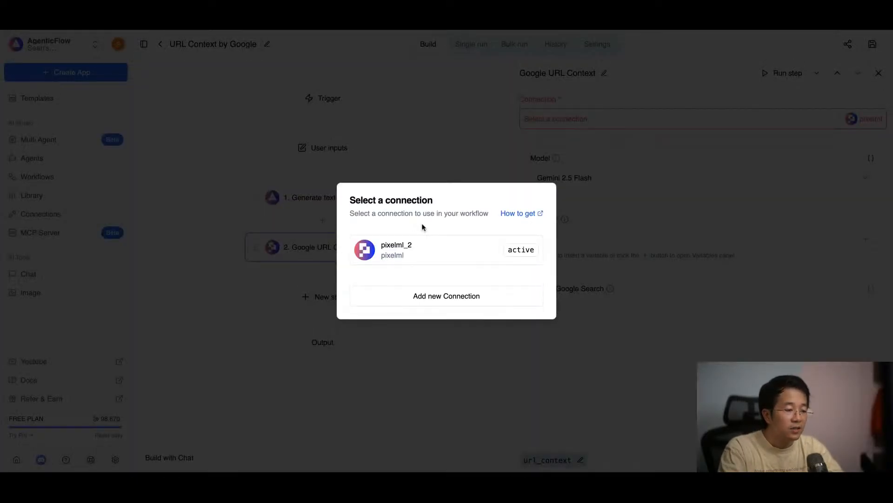
click(409, 247)
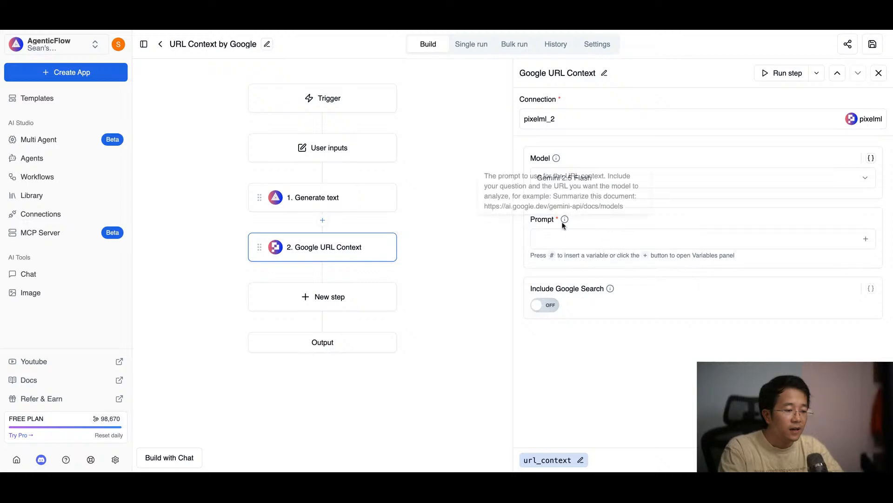
Step: Delete the Generate text step from the workflow
click(384, 197)
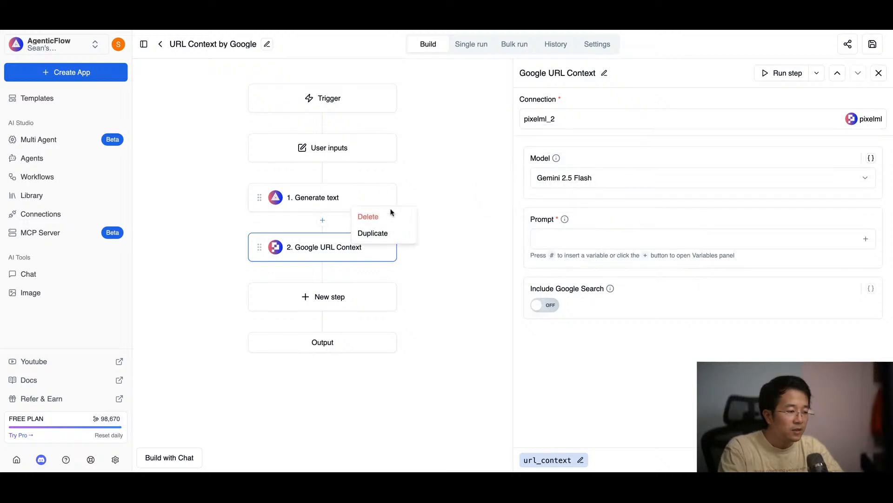
click(389, 215)
click(347, 197)
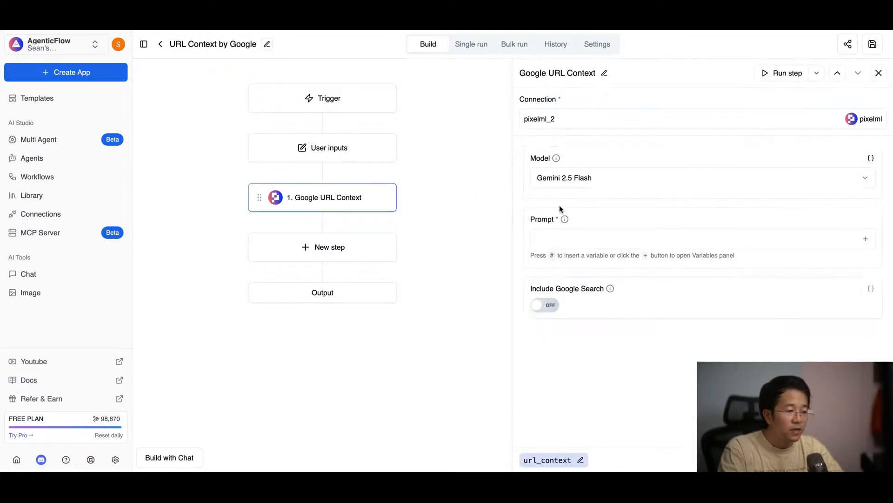
Step: Set the workflow's text user input to variable name "prompt", make it required and title it "Prompt"
click(376, 156)
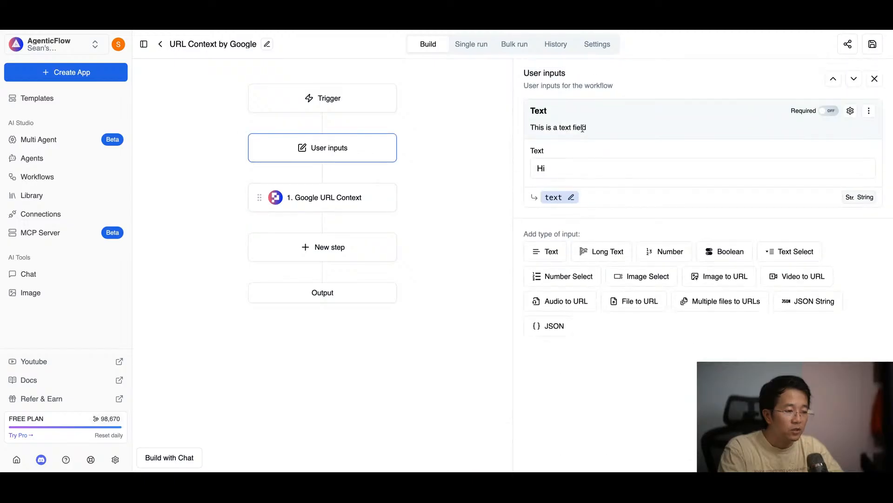
click(572, 200)
text(prompt)
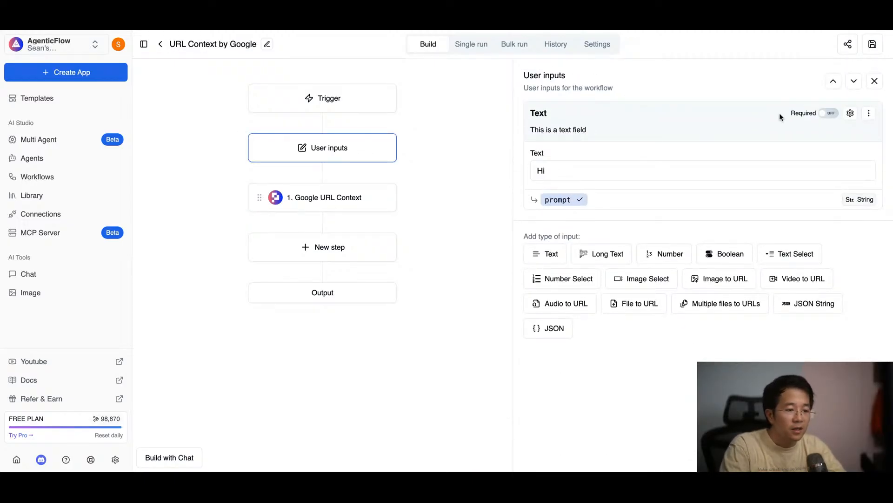
click(828, 113)
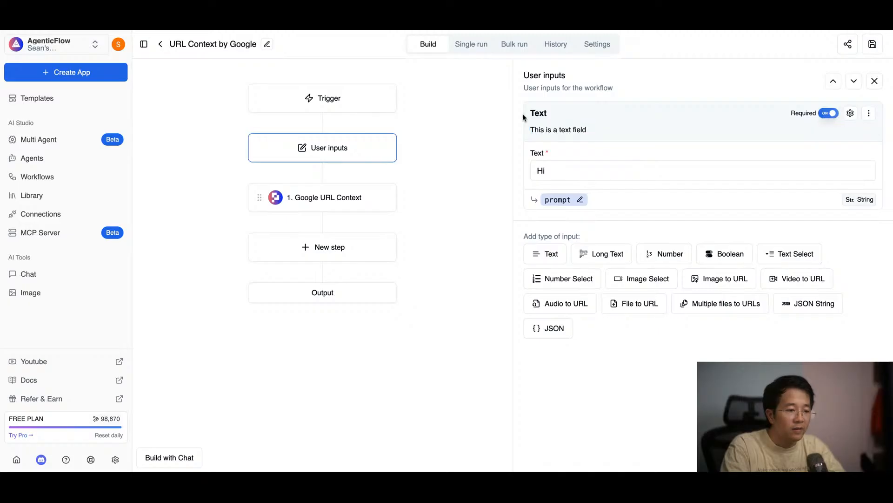
click(540, 113)
double_click(555, 112)
text(Prompt)
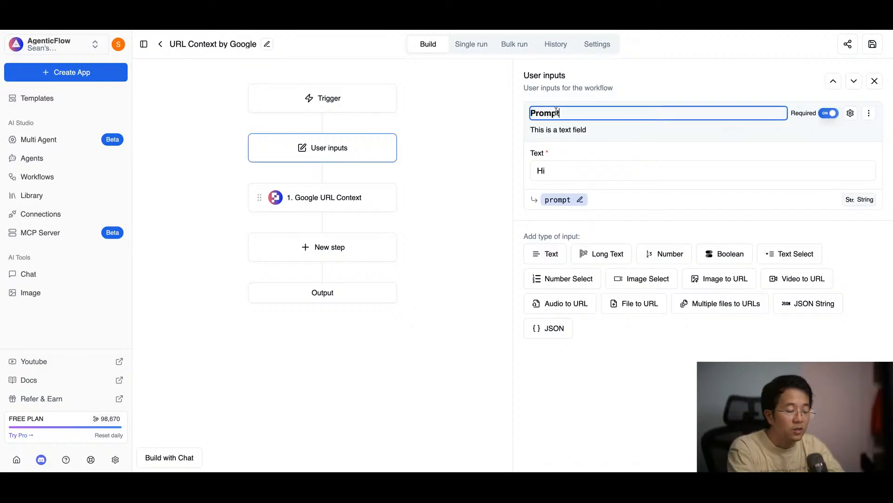
Step: Change the Prompt input's description to "This is aprompt"
click(559, 124)
text(Thisi s p)
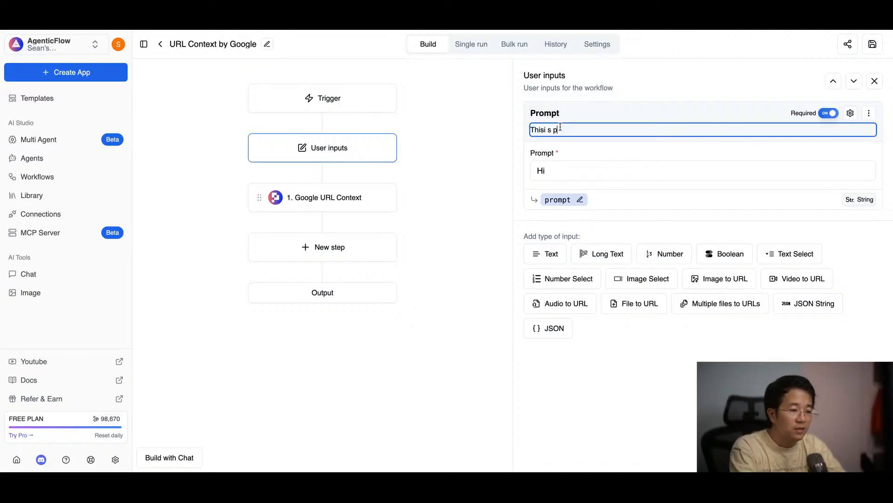
key(BackSpace)
key(BackSpace)
key(BackSpace)
text(is aprompt)
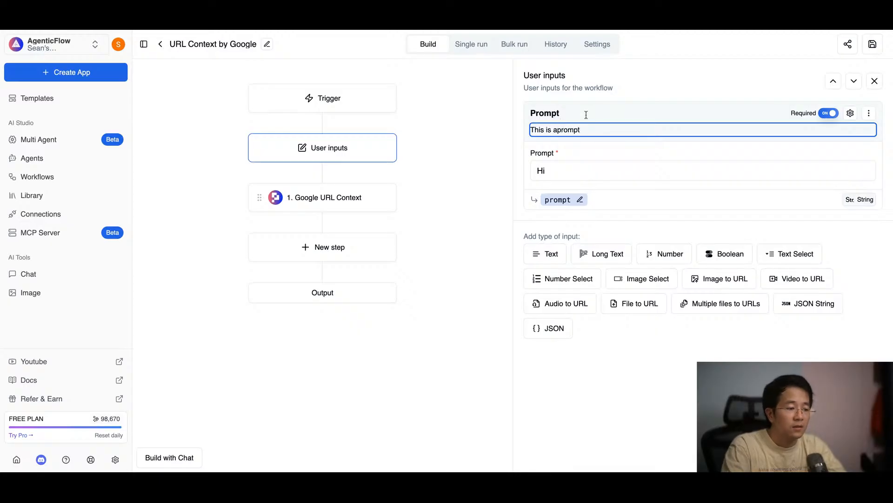
click(692, 106)
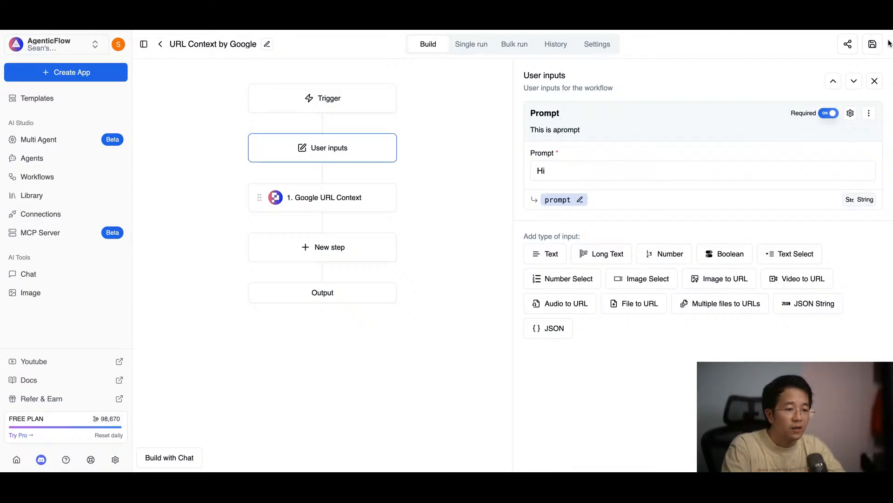
Step: Insert the prompt user-input variable as the Google URL Context step's prompt and save the workflow
click(333, 208)
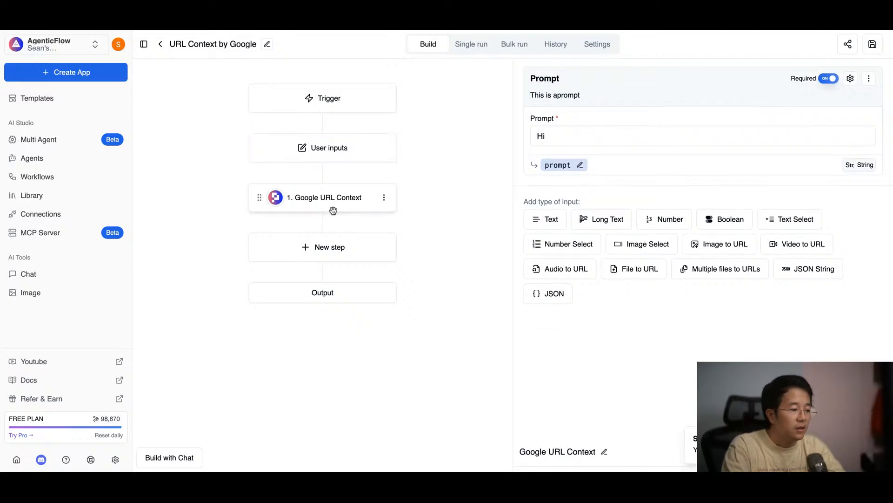
click(550, 238)
text(#)
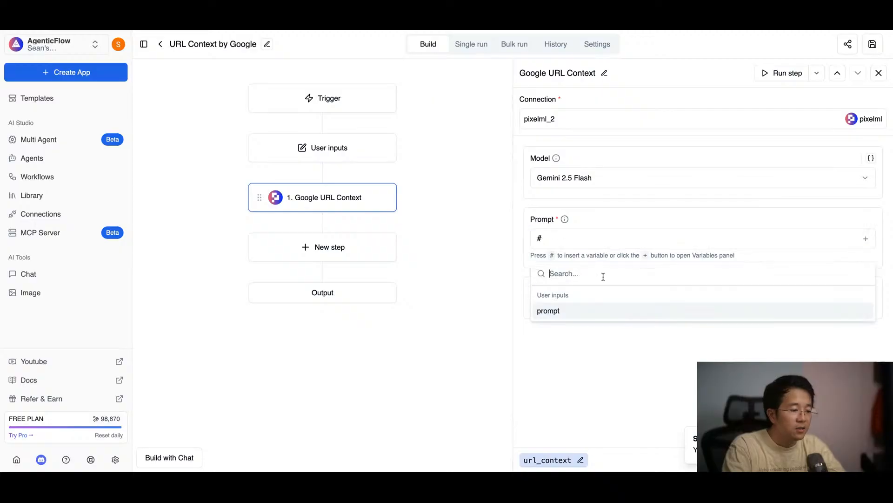
click(565, 309)
click(871, 45)
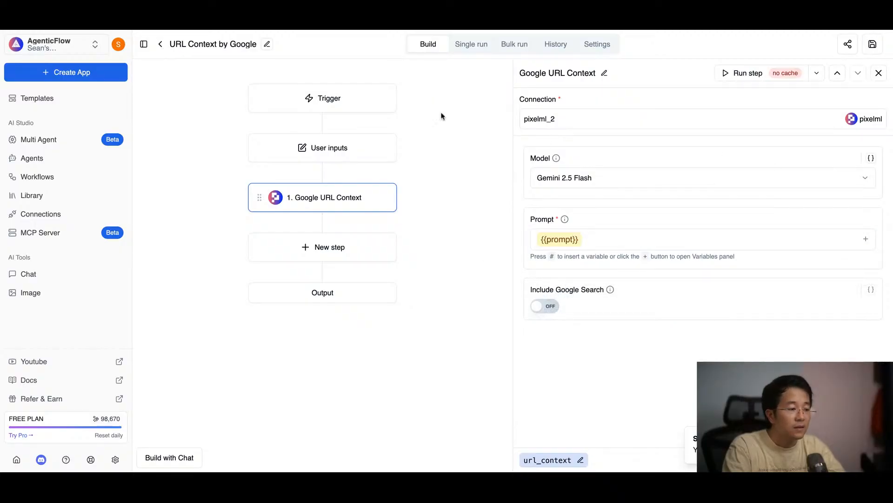
Step: Do a single run of the workflow with the prompt "help me summary this website" followed by the copied Bloomberg Nvidia article URL
click(465, 44)
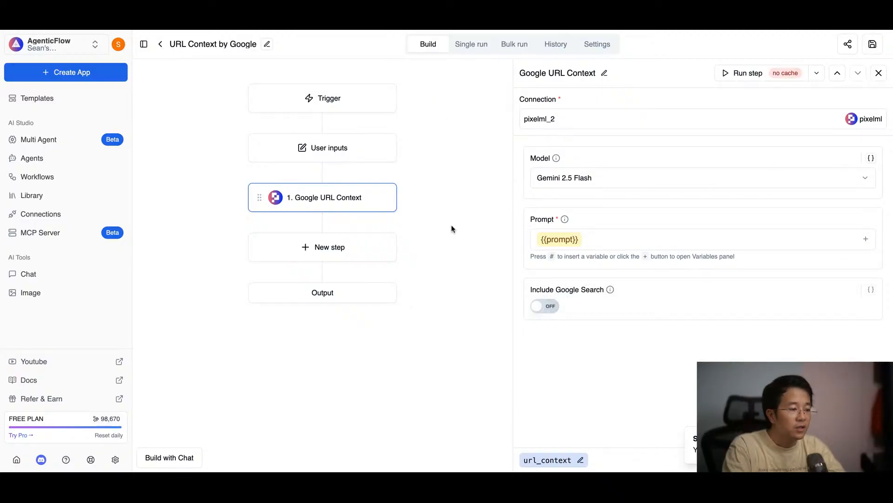
click(410, 142)
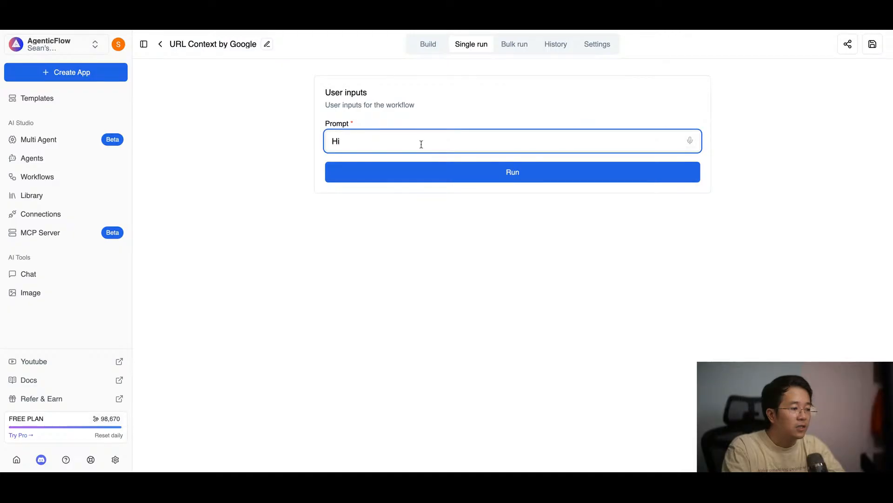
double_click(416, 139)
key(BackSpace)
text(Read)
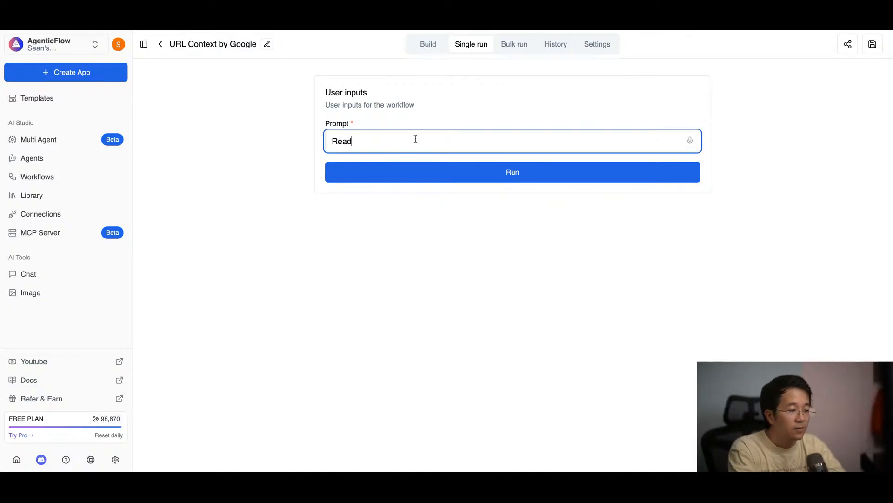
key(BackSpace)
key(BackSpace)
key(BackSpace)
key(BackSpace)
text(help m)
key(BackSpace)
key(BackSpace)
key(BackSpace)
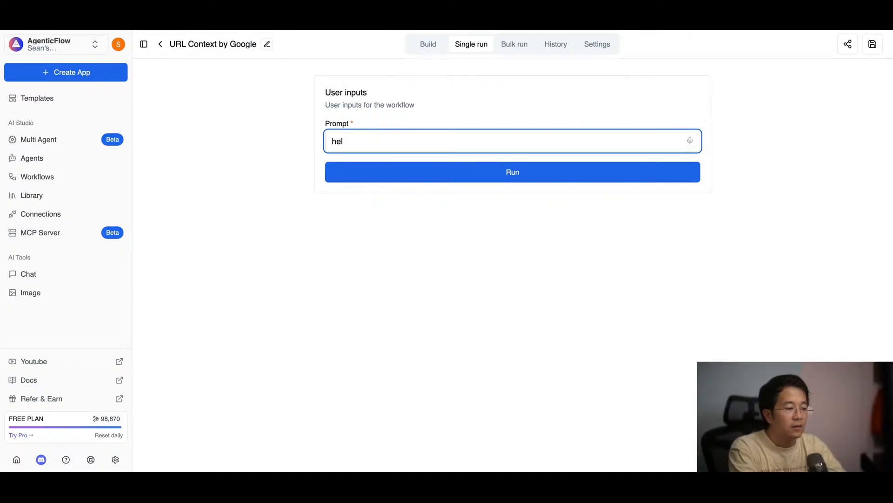
text(p me s)
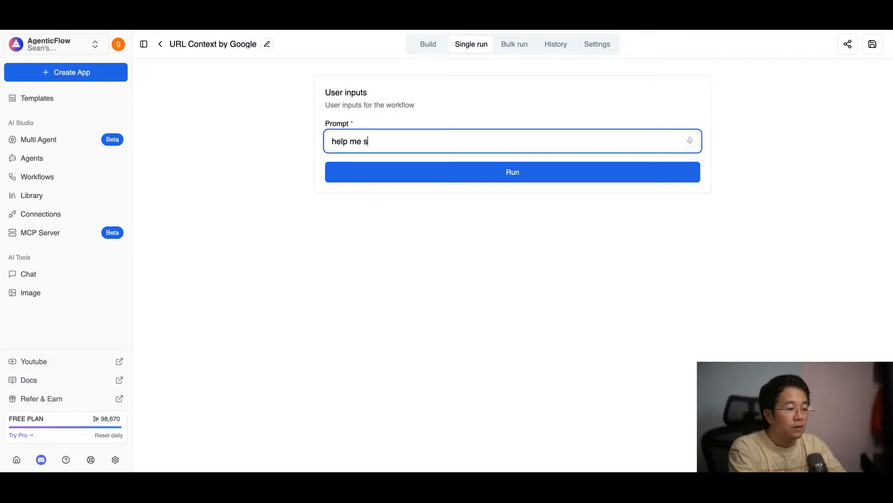
text(ummary this website)
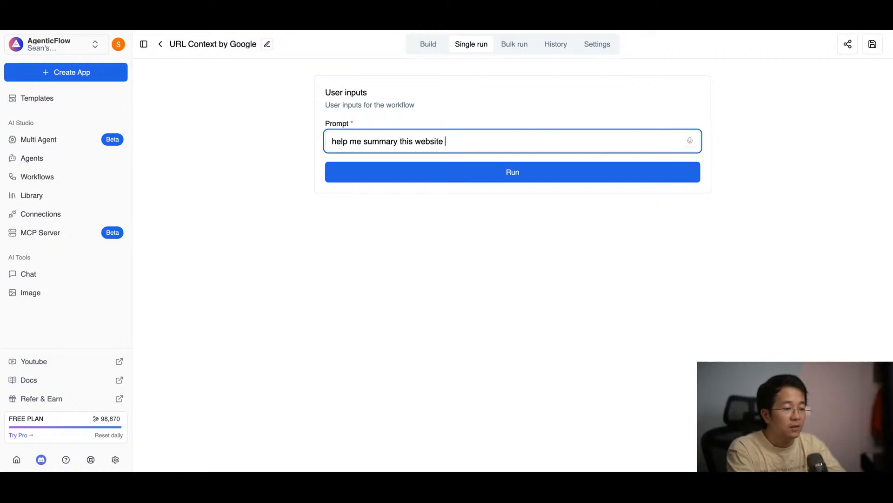
text(https://www.bloomberg.com/news/articles/2025-09-22/nvidia-to-invest-100-billion-in-openai-in-ai-computing-buildout)
click(503, 171)
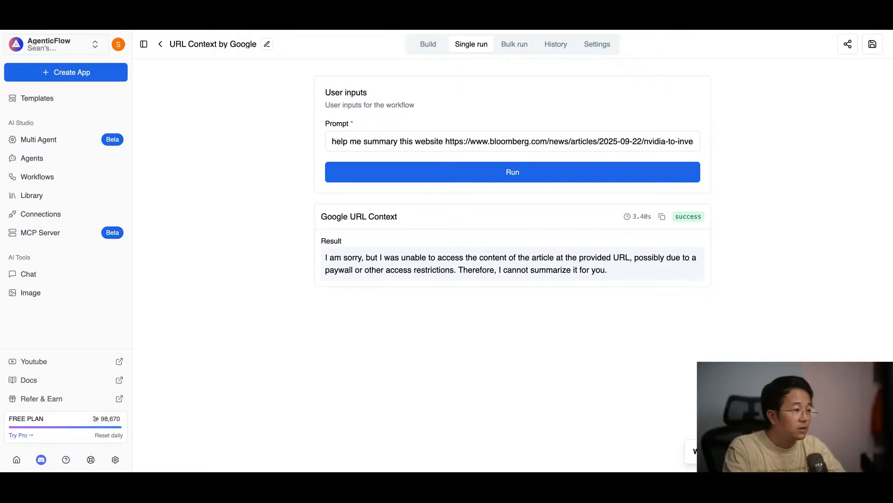
Step: Replace the Bloomberg link in the prompt with the copied Straits Times Nvidia article URL, run the workflow and review the summary
click(501, 140)
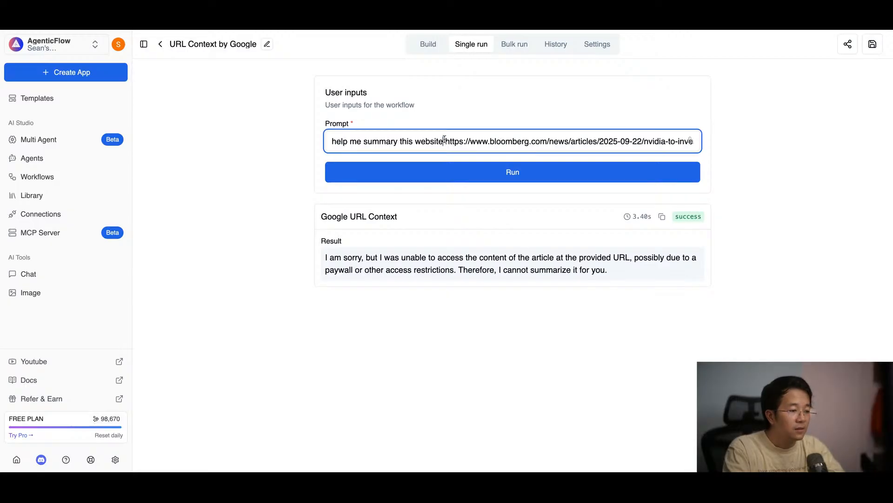
drag(445, 141, 891, 170)
key(BackSpace)
text(https://www.straitstimes.com/business/nvidia-to-invest-128-billion-in-openai-as-ai-data-centre-competition-intensifies)
click(542, 174)
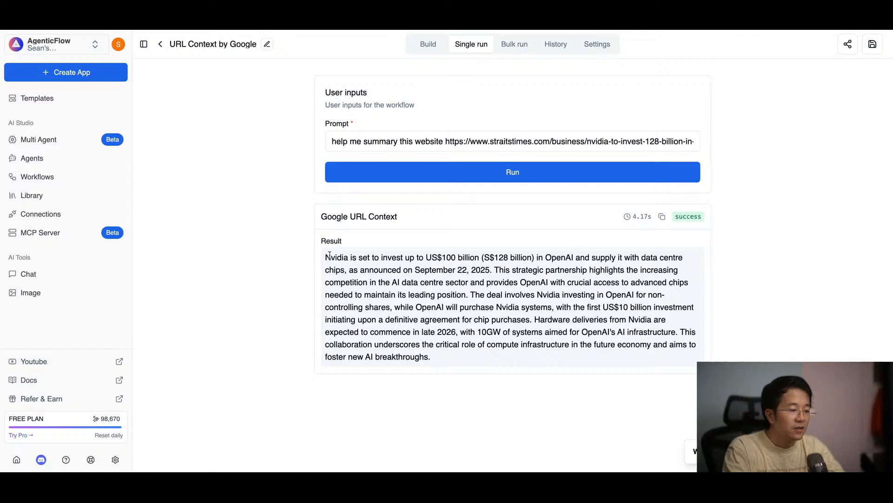
drag(330, 255, 431, 357)
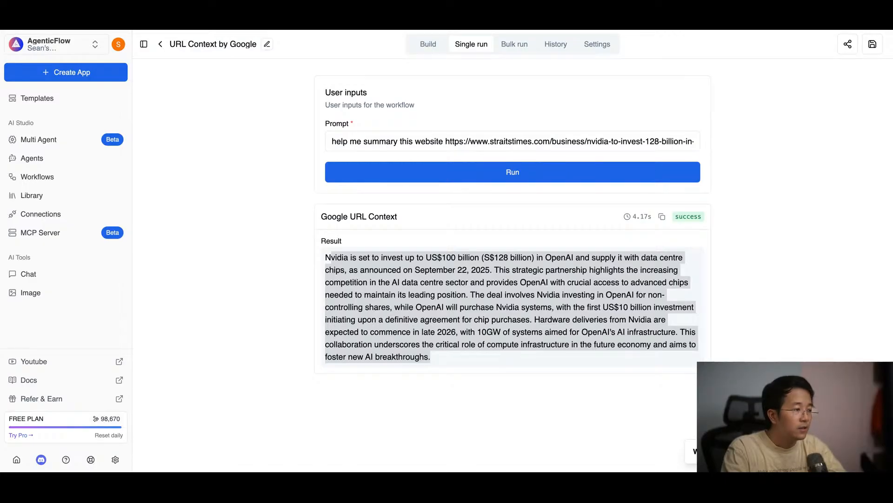
Step: Append "and read this as well" to the prompt, followed by the copied WSJ article URL about the OpenAI-Oracle computing deal
click(631, 134)
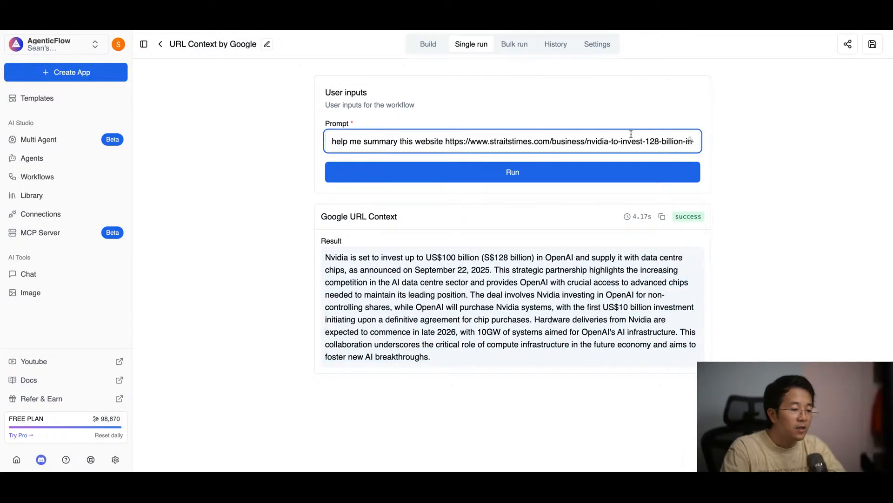
key(End)
text(and)
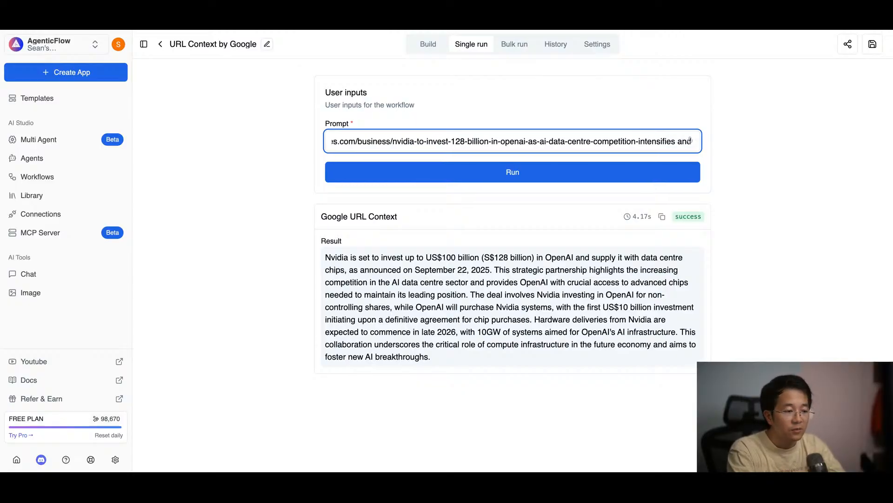
text( read this as well)
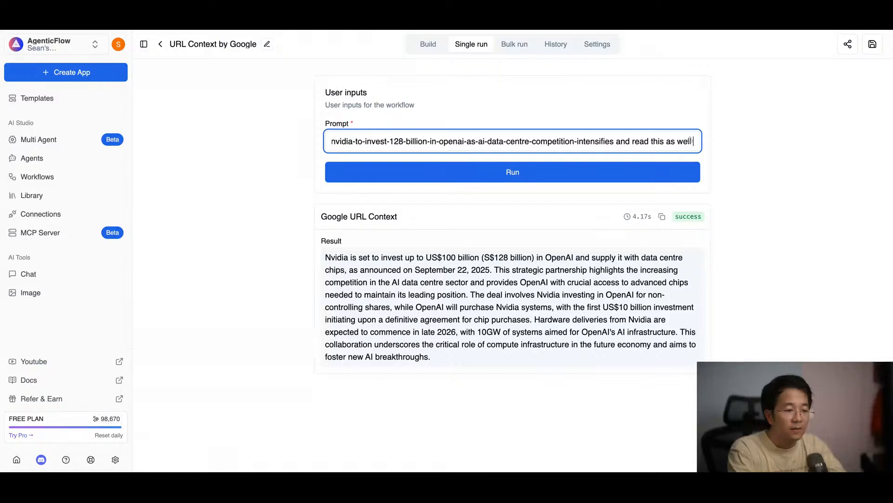
text(https://www.wsj.com/business/openai-oracle-sign-300-billion-computing-deal-among-biggest-in-history-ff27c8fe)
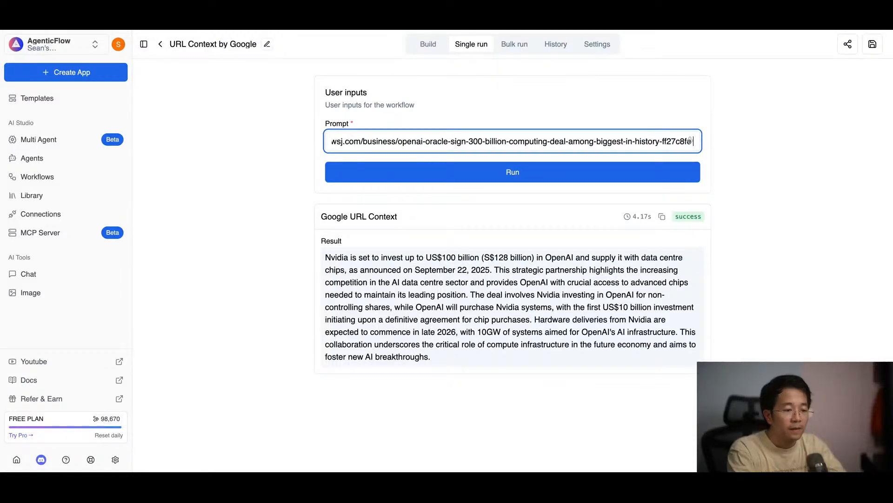
Step: End the prompt with "synthesite the result" after the WSJ link and run the workflow on both articles
text(synt)
key(BackSpace)
key(BackSpace)
key(BackSpace)
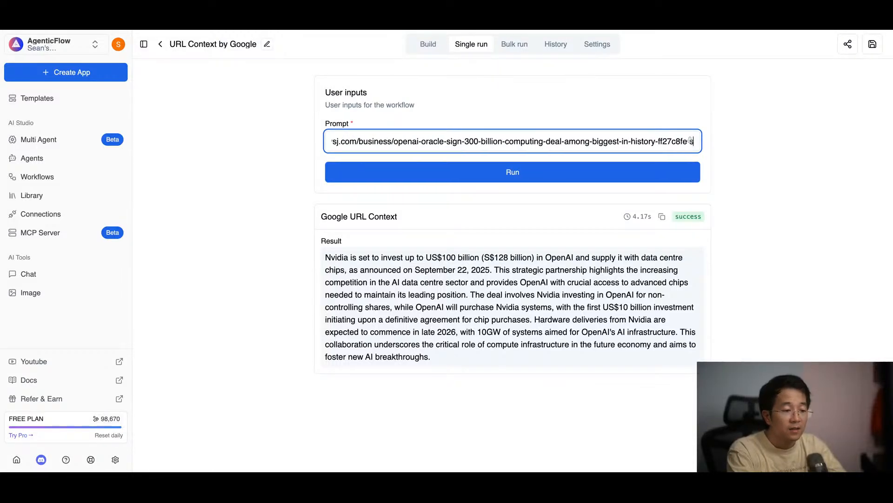
text(ynthe)
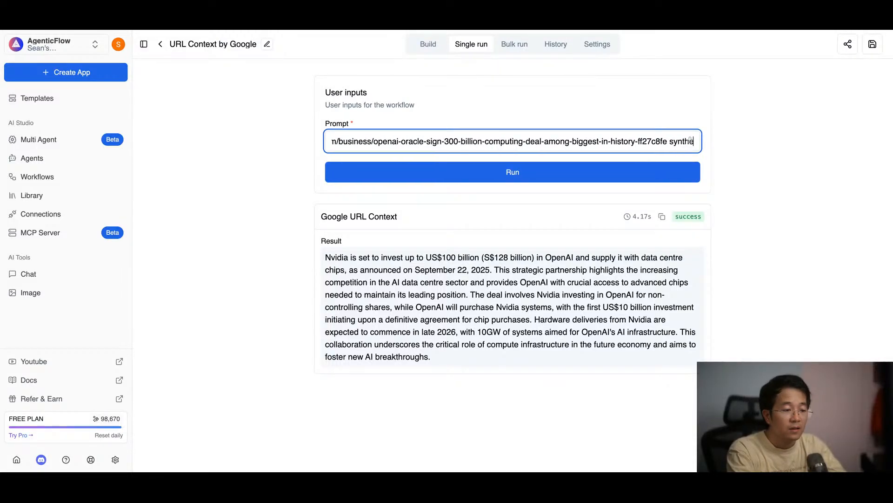
text(size the result)
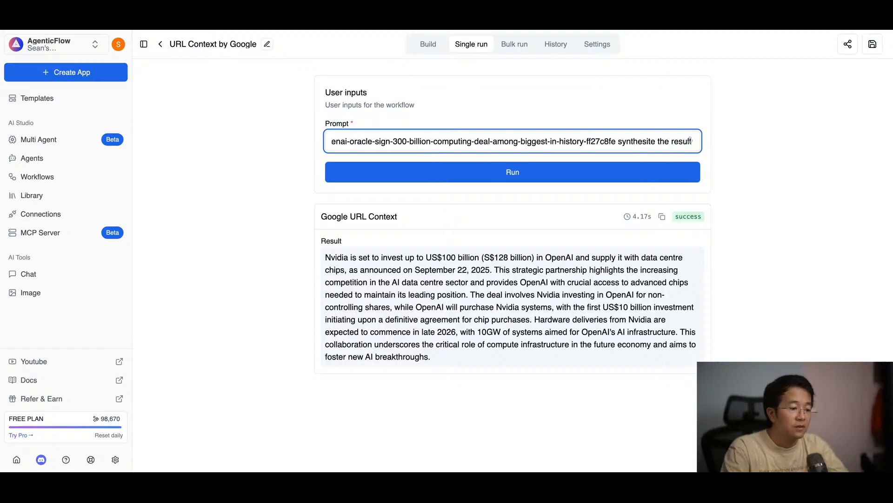
click(546, 181)
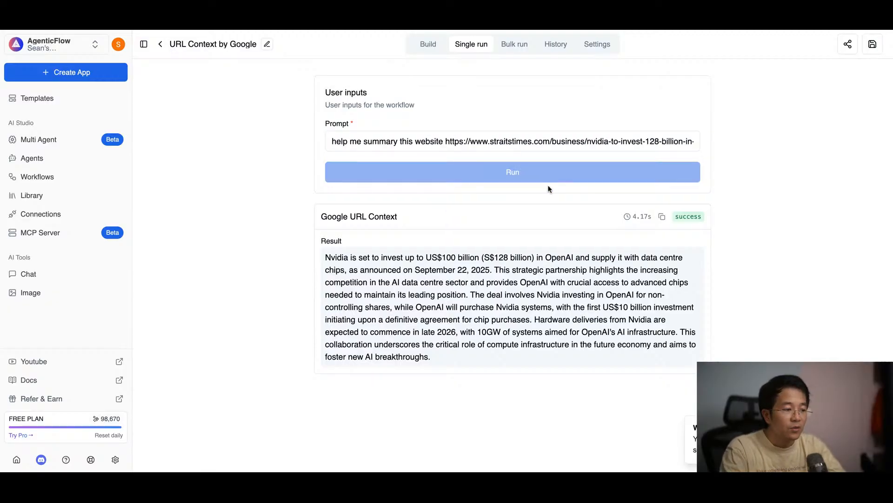
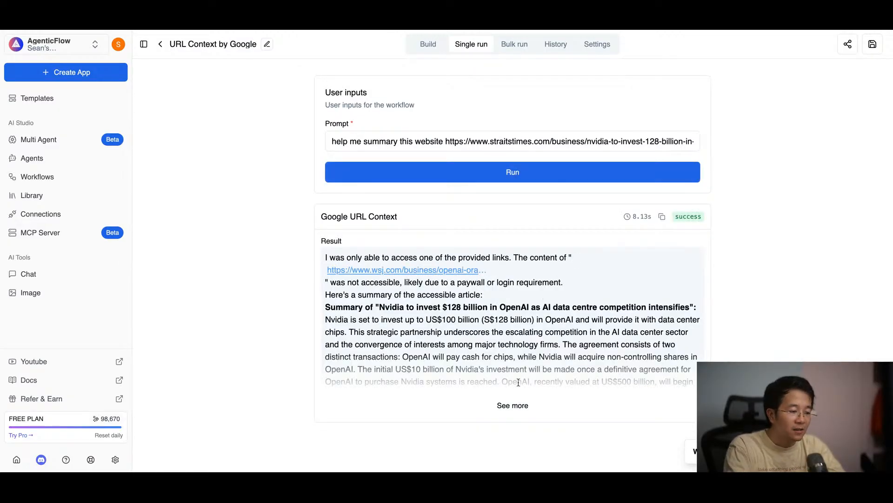
Step: Expand the full result of the two-article run and read its note about the WSJ link, the article summary and the synthesis
click(512, 405)
scroll(464, 307, down, 3)
scroll(465, 307, down, 3)
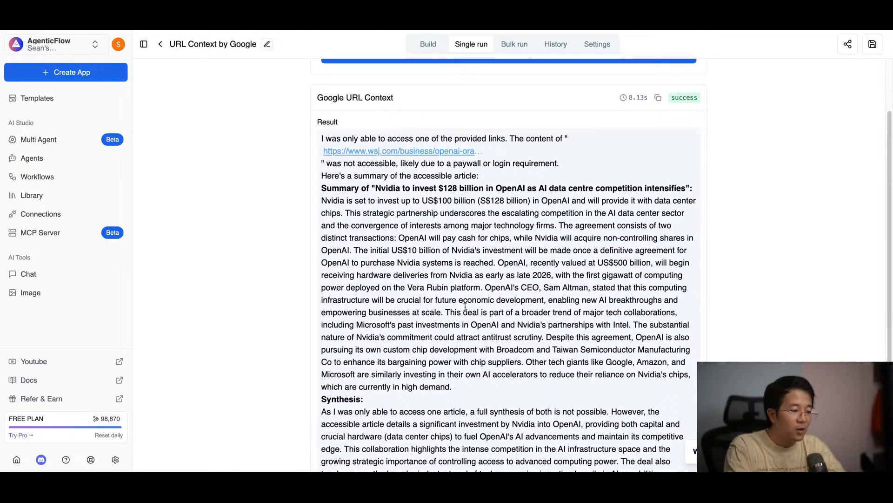
scroll(465, 308, down, 1)
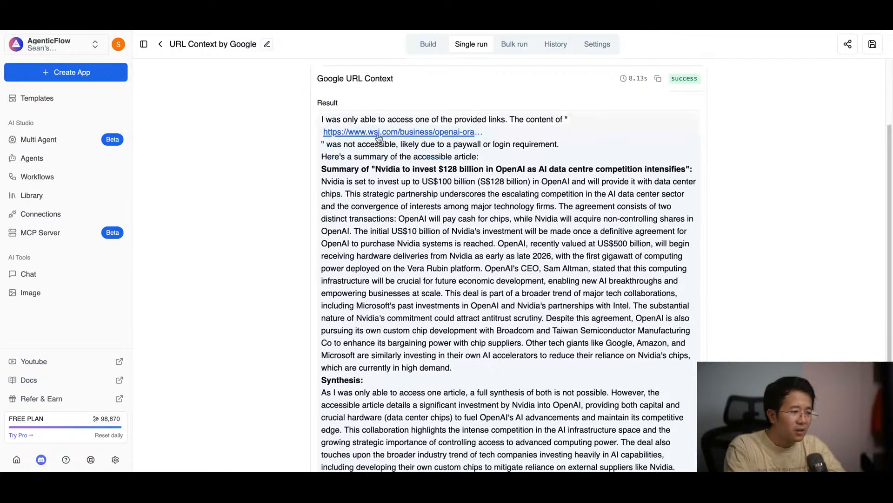
drag(560, 145, 349, 132)
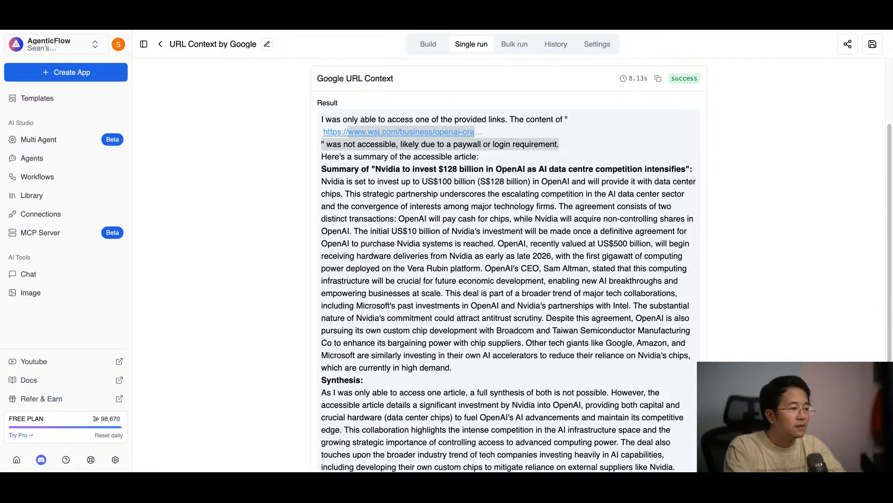
Step: Replace the WSJ link in the prompt with the copied CNBC article URL about OpenAI's spending spree and Oracle, and run the workflow
scroll(560, 109, up, 2)
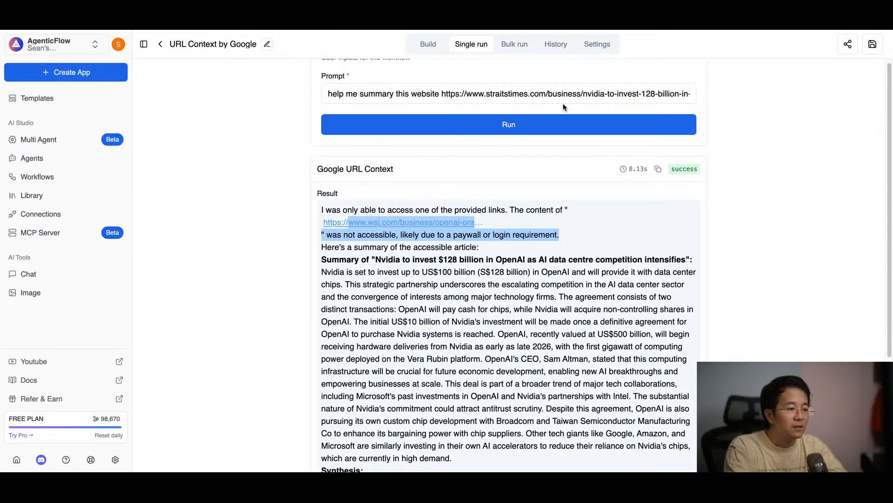
scroll(563, 107, up, 1)
click(471, 135)
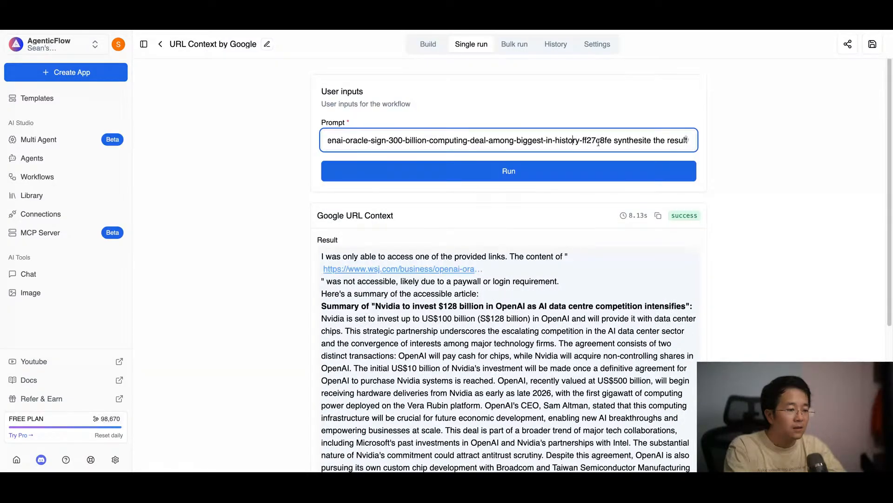
click(663, 136)
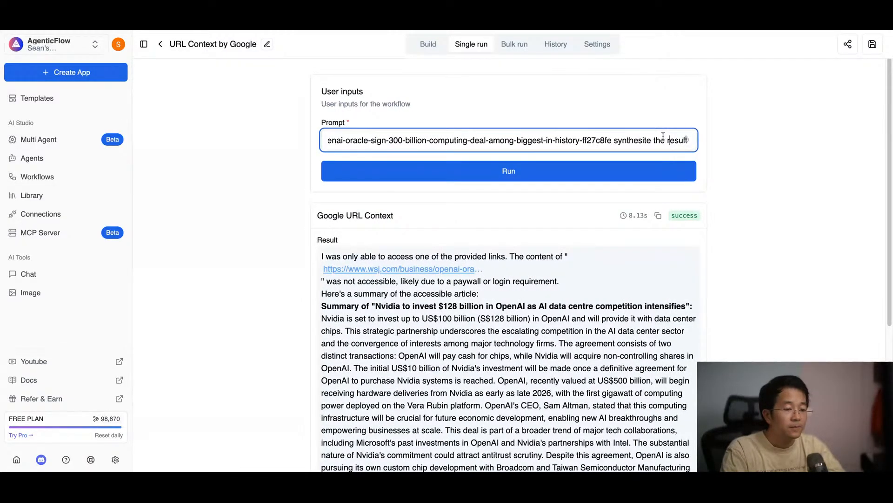
key(Right)
key(Right)
key(Right)
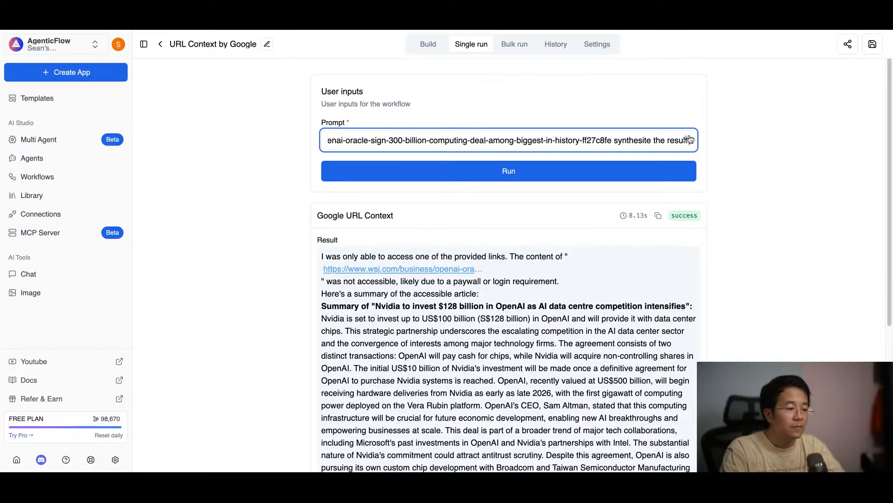
scroll(509, 141, left, 4)
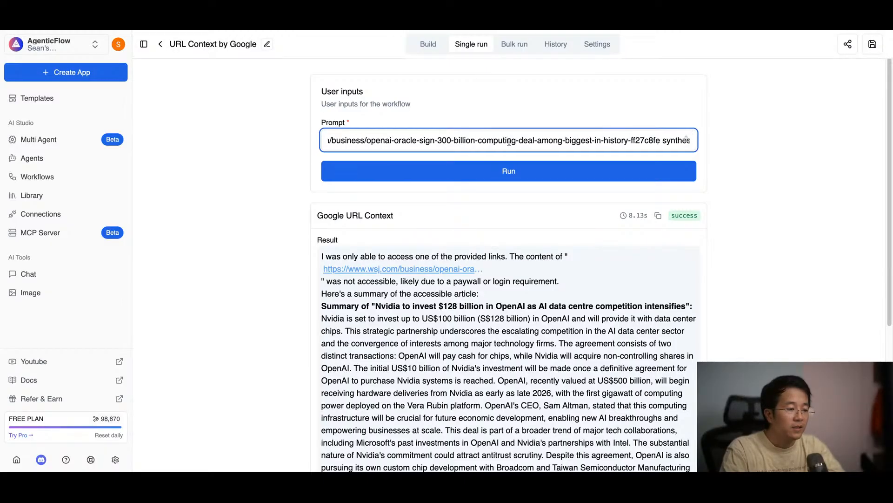
scroll(373, 139, right, 5)
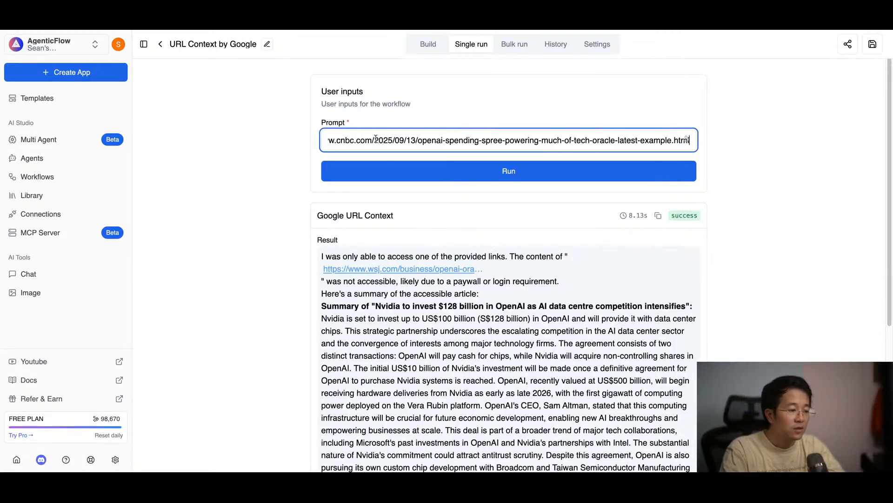
click(400, 171)
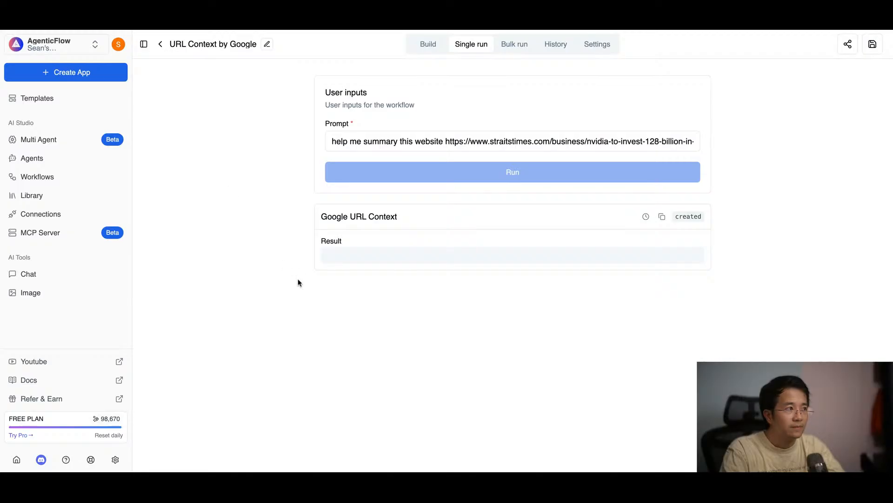
Step: Examine the new result, searching the page for "OpenAI" and "oracle", and read the closing remarks about the CNBC article
scroll(344, 315, down, 1)
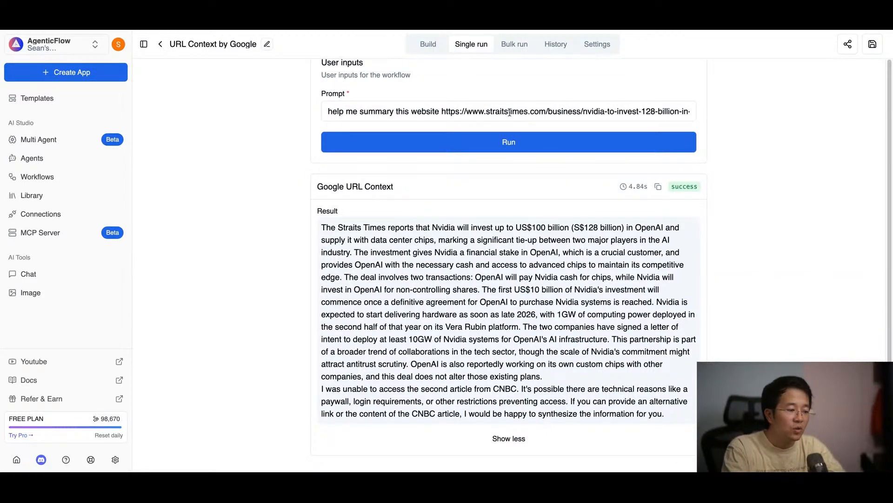
scroll(493, 113, right, 1)
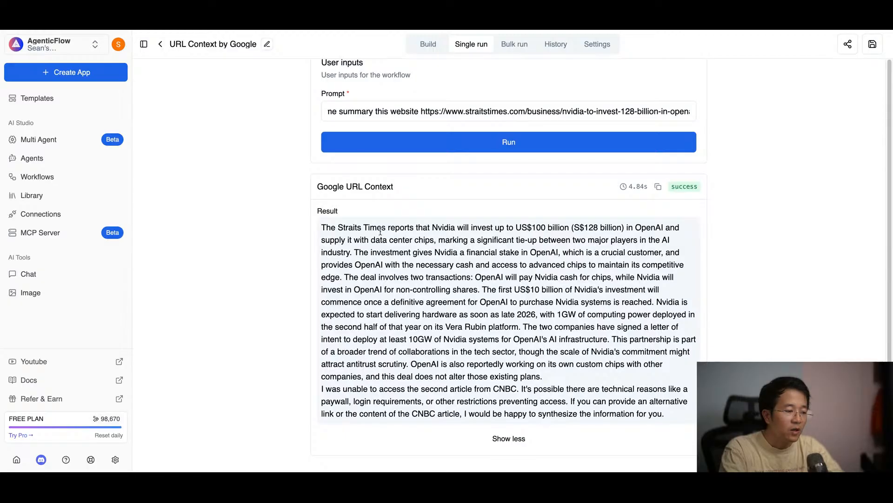
drag(433, 227, 477, 227)
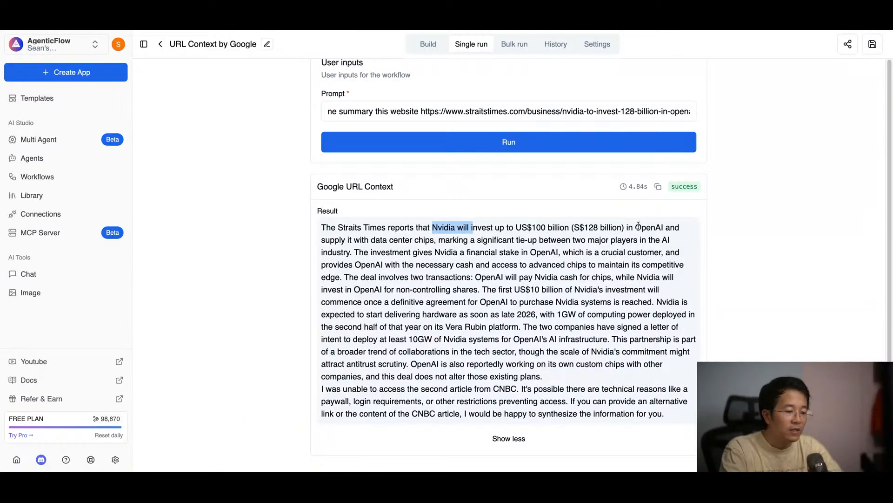
drag(636, 227, 664, 228)
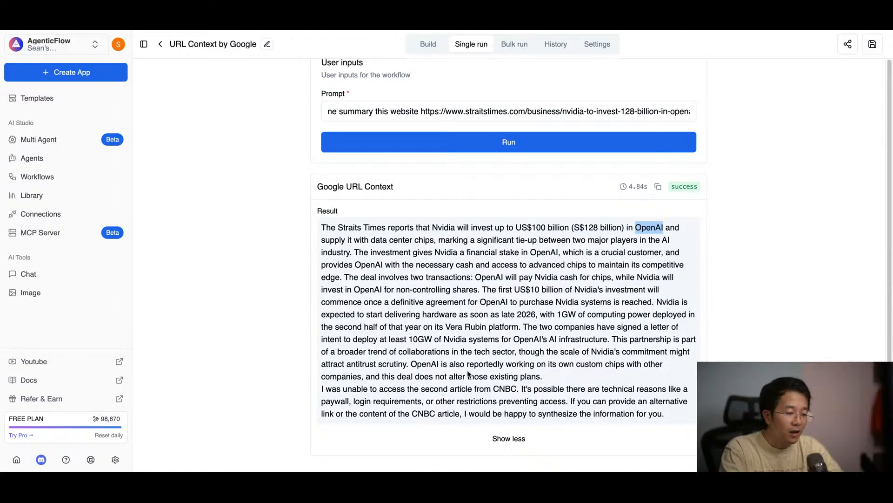
key(super+f)
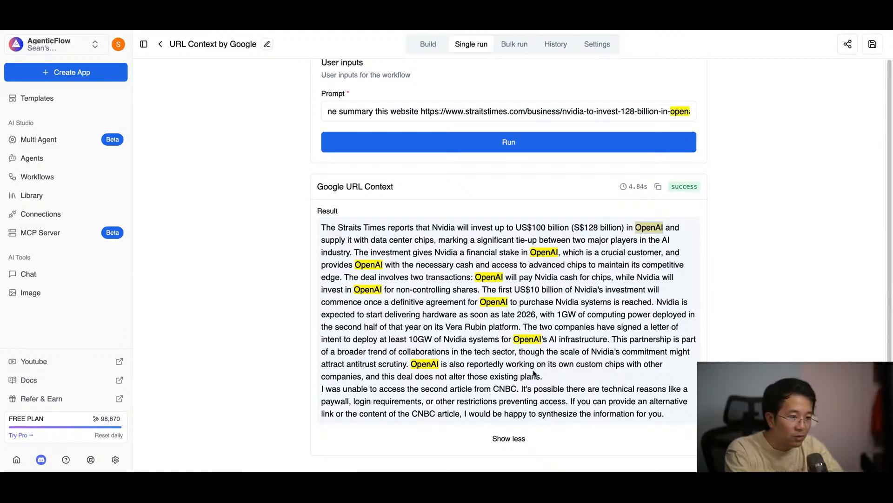
text(oracle)
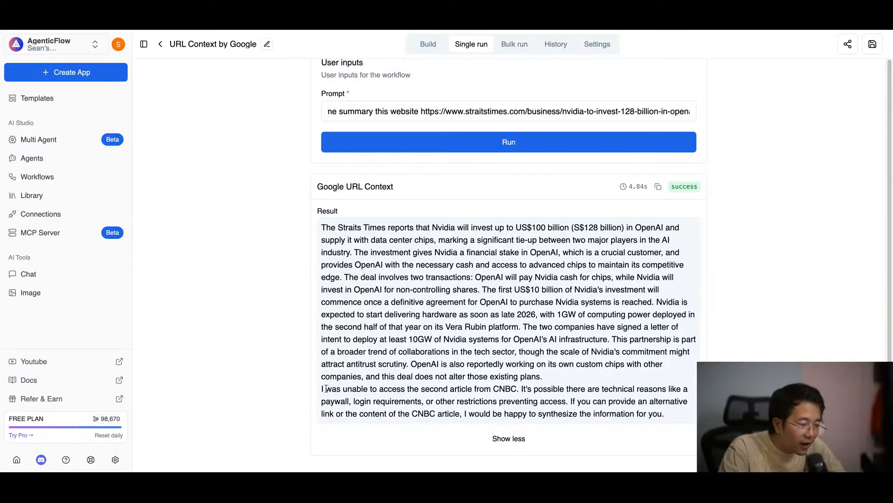
drag(325, 389, 571, 388)
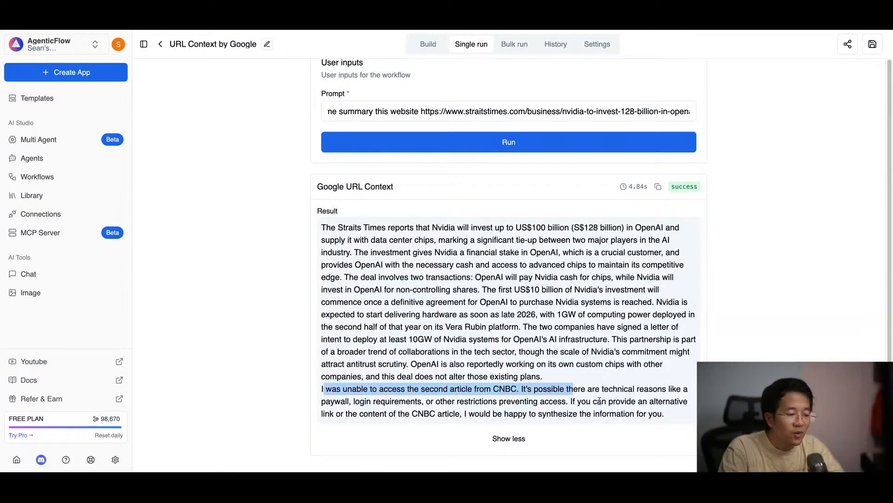
click(600, 400)
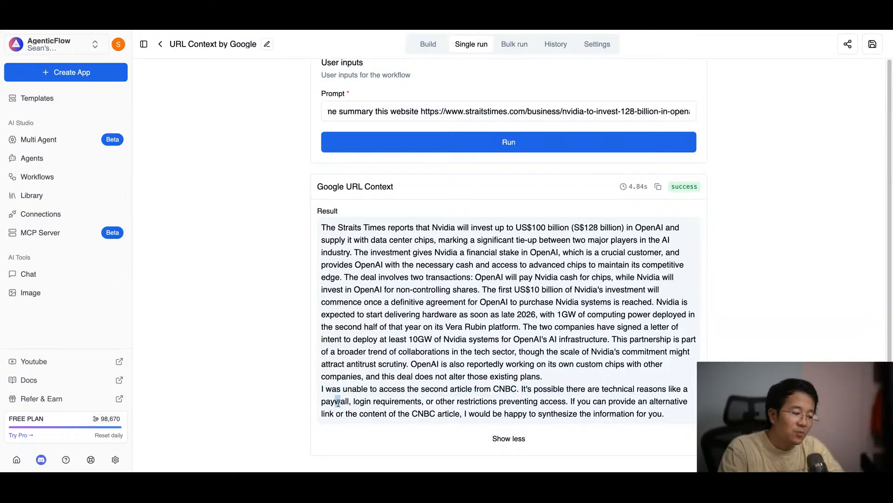
drag(337, 401, 450, 401)
click(506, 401)
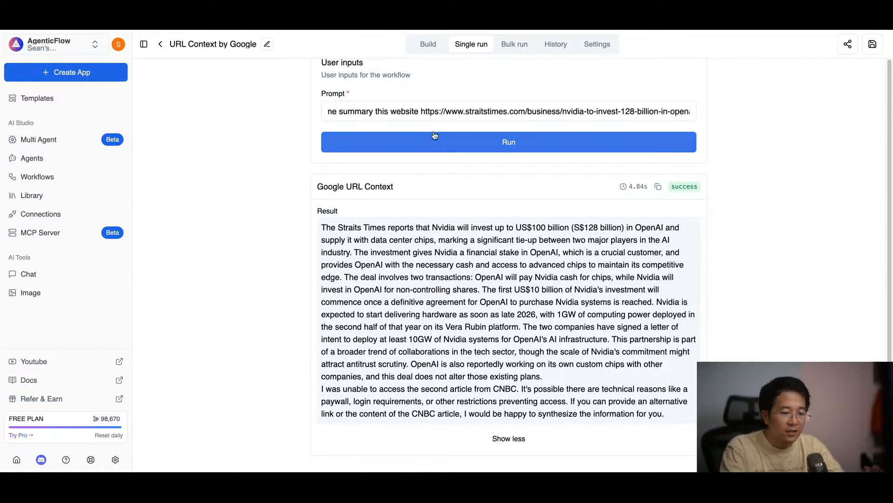
Step: Inspect the workflow's user inputs and the Google URL Context step in the builder, including its prompt variable and available Gemini models
click(435, 48)
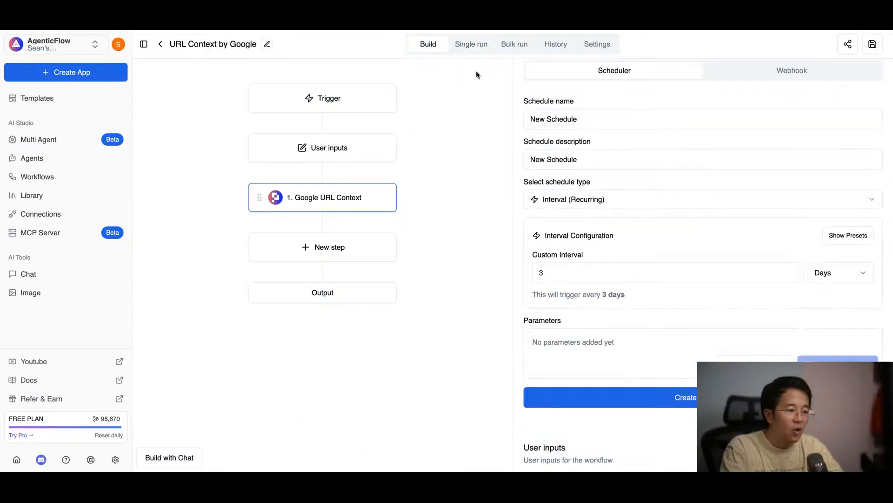
click(358, 153)
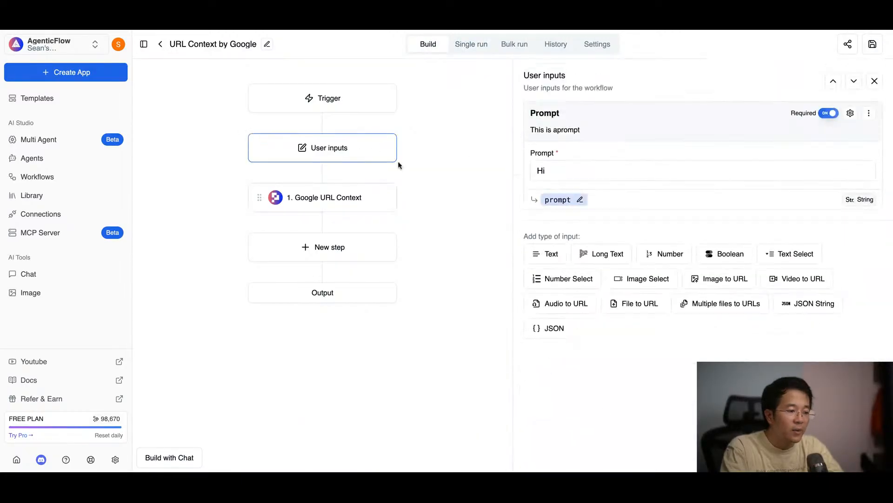
click(356, 196)
scroll(650, 336, down, 2)
scroll(649, 336, up, 3)
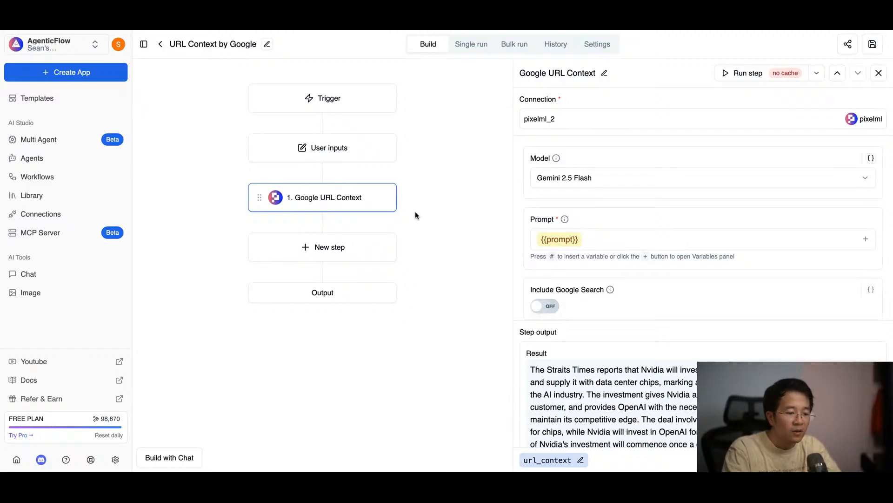
click(601, 236)
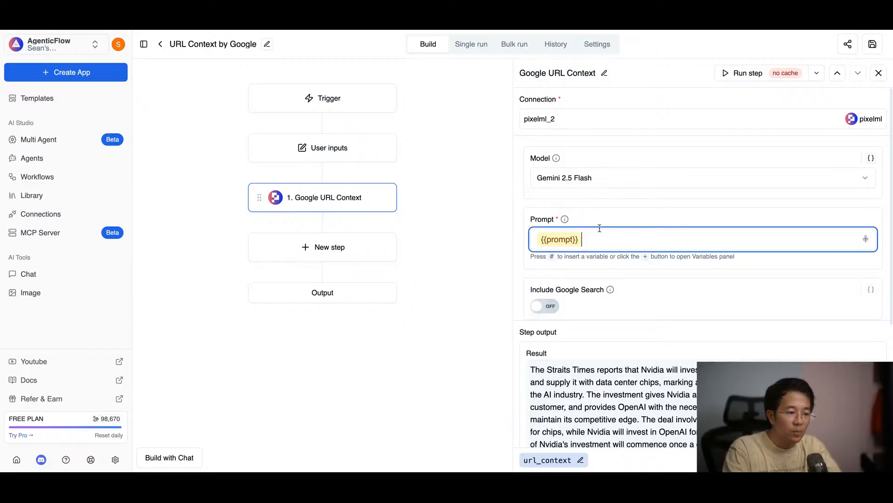
click(598, 182)
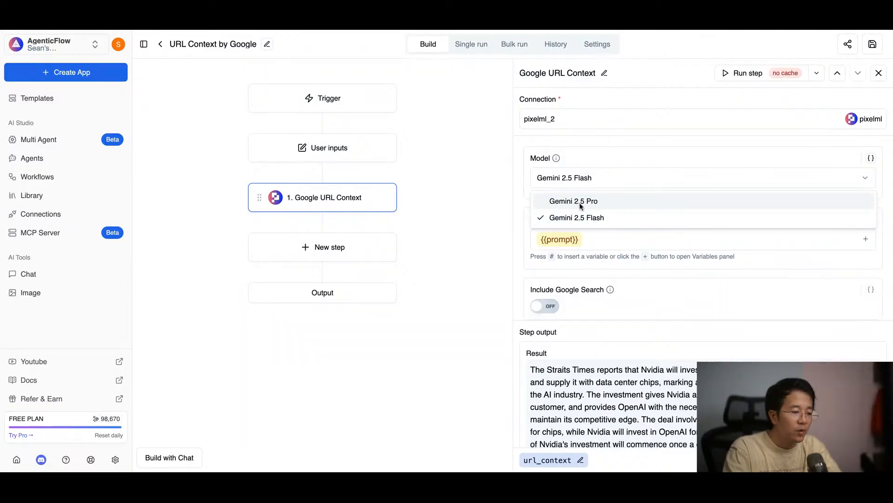
click(616, 145)
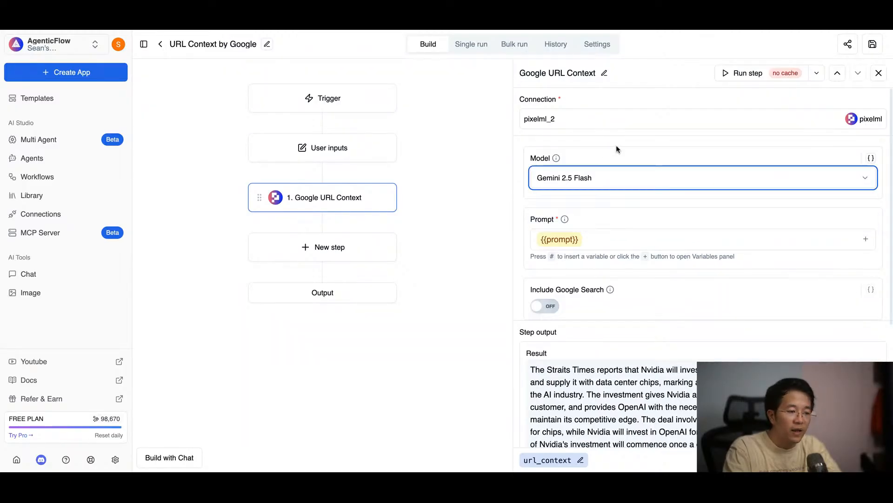
click(620, 145)
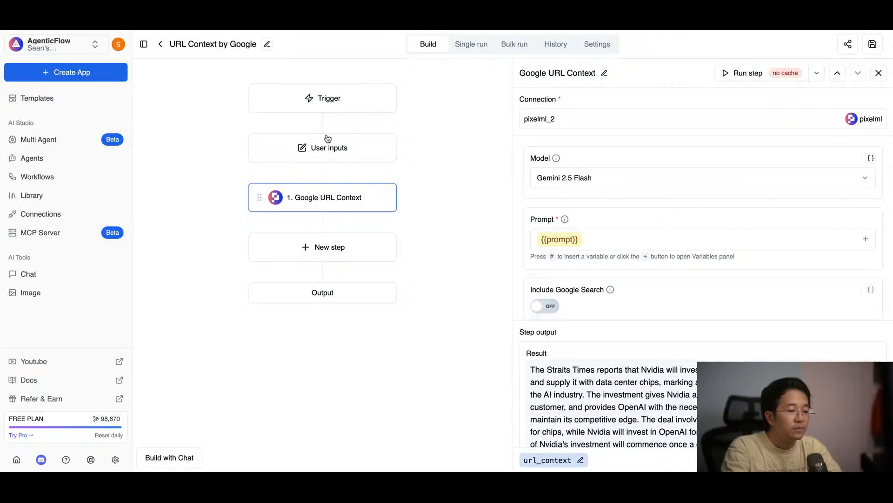
click(483, 47)
click(394, 142)
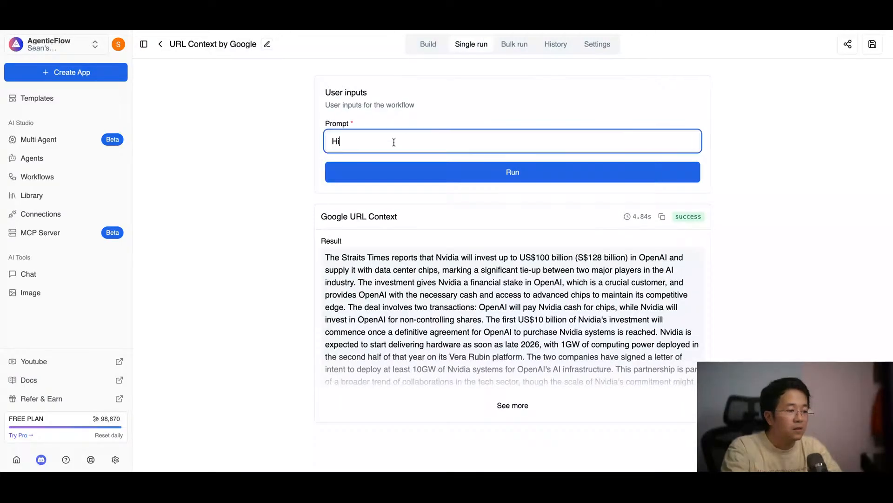
text(Get key )
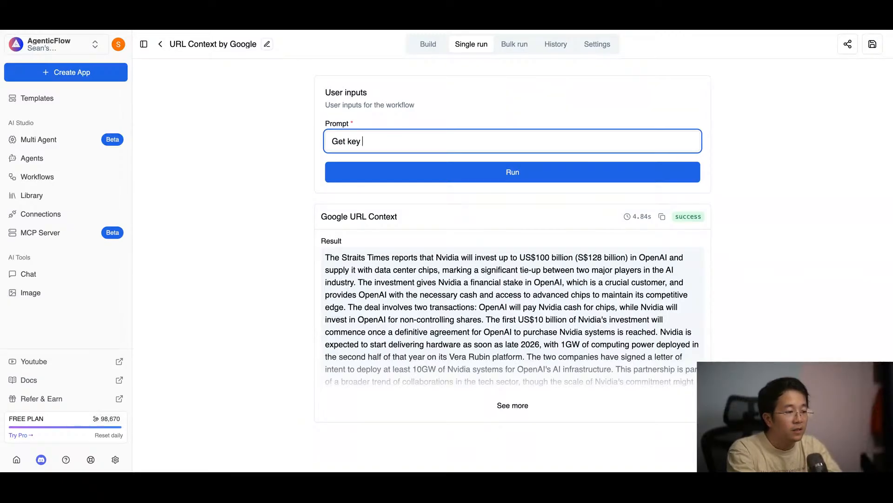
text(idea from this one)
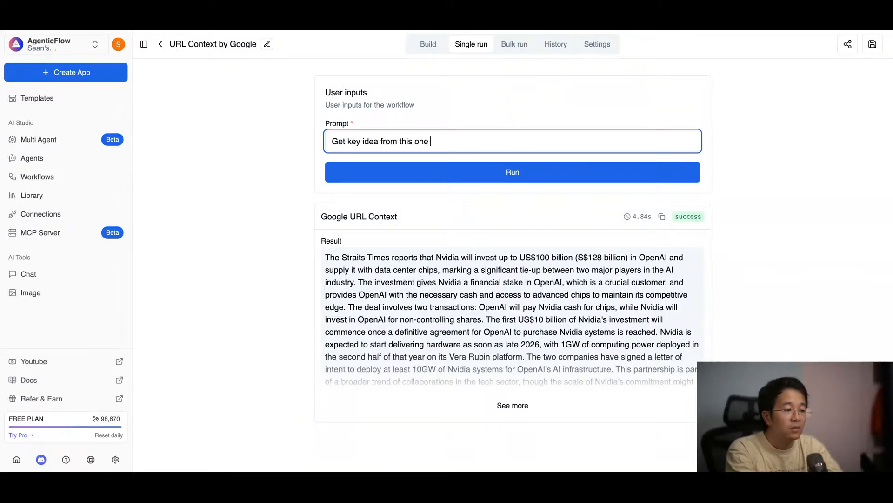
text(https://arxiv.org/pdf/2506.02153)
click(457, 170)
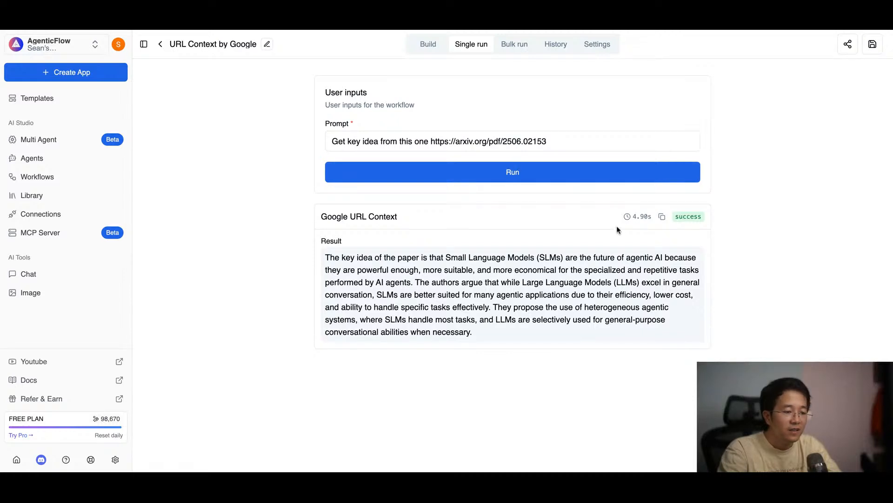
drag(447, 257, 580, 257)
click(609, 301)
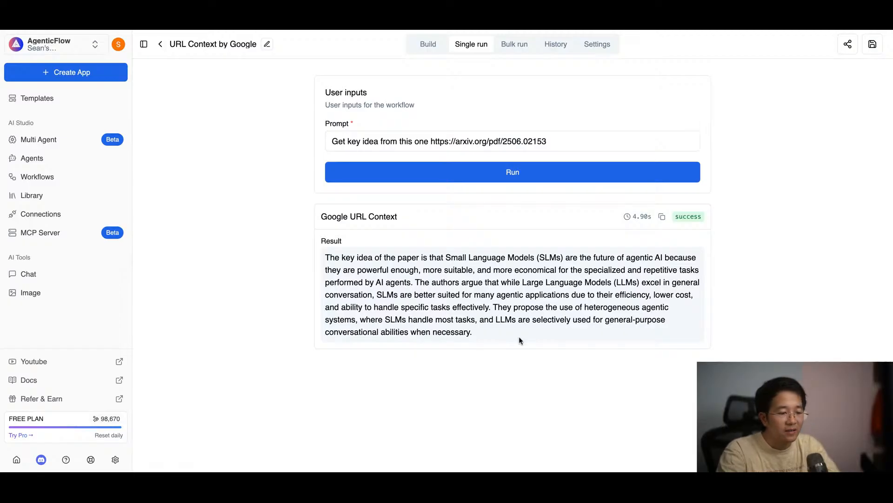
click(558, 144)
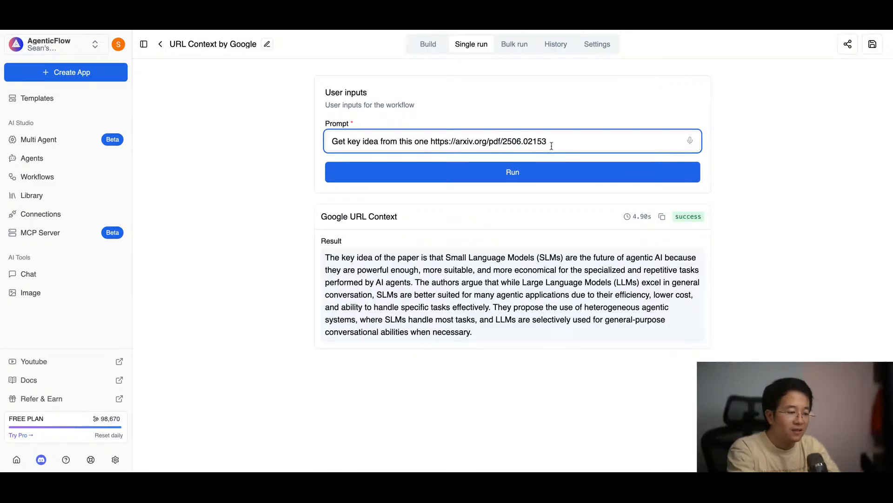
text(and this one)
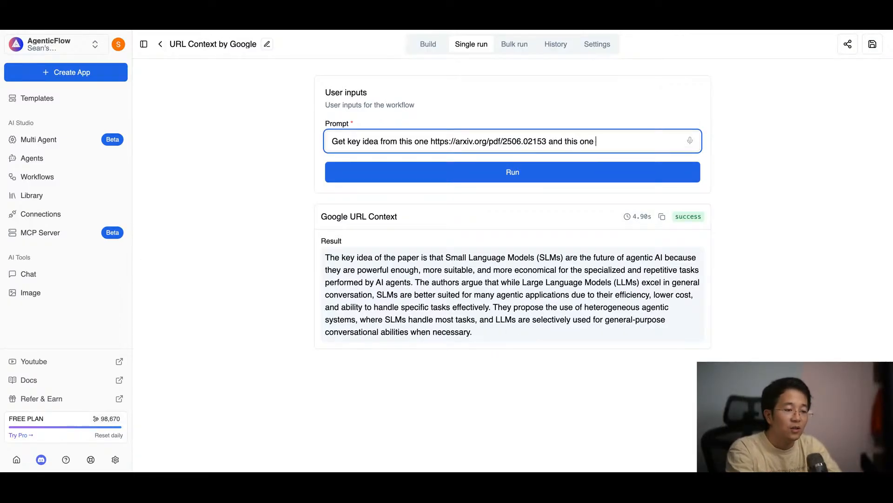
key(super+t)
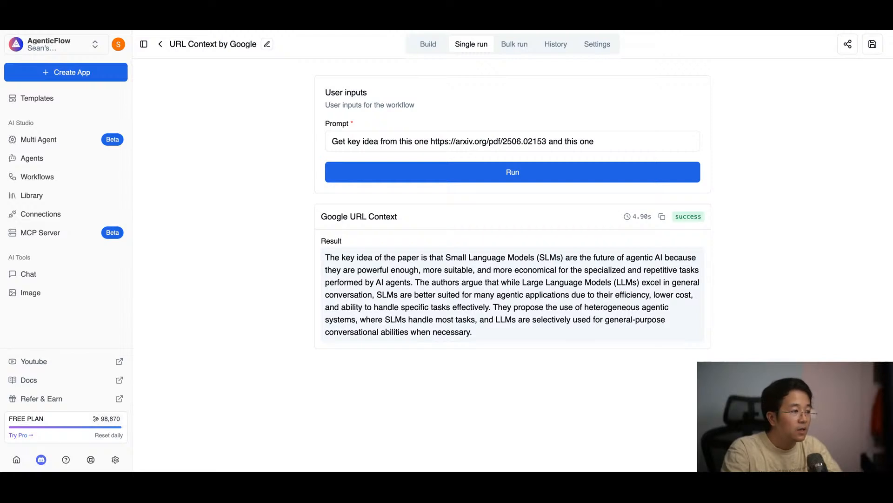
text(https://www.nber.org/system/files/working_papers/w34255/w34255.pdf)
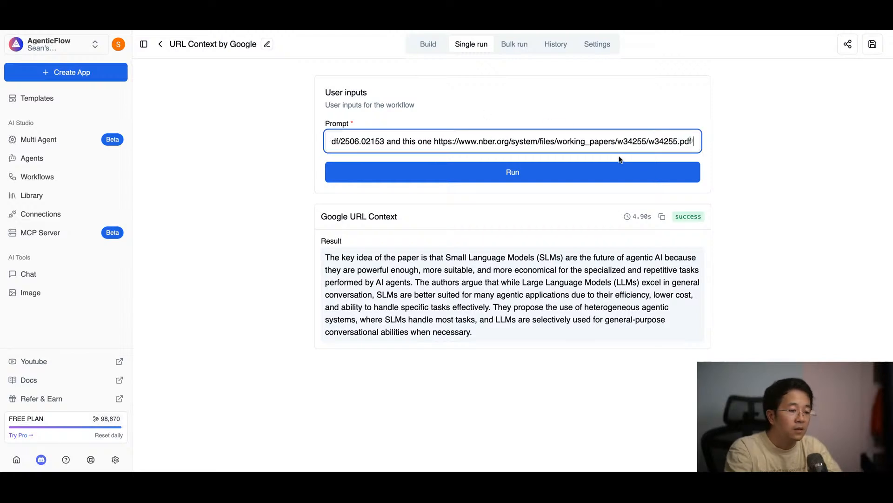
Step: Append "help me to understand how they link to each other, and what is the future look like?" to the prompt and run the workflow
text(help me to)
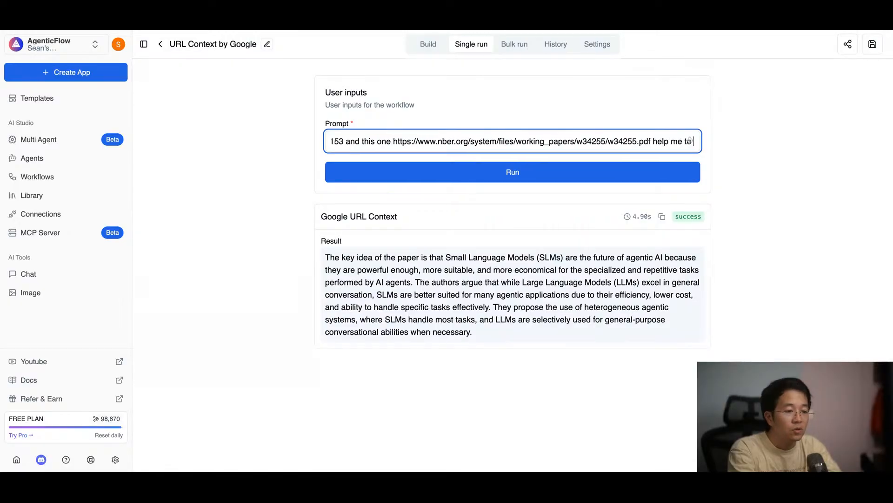
text( understand how the )
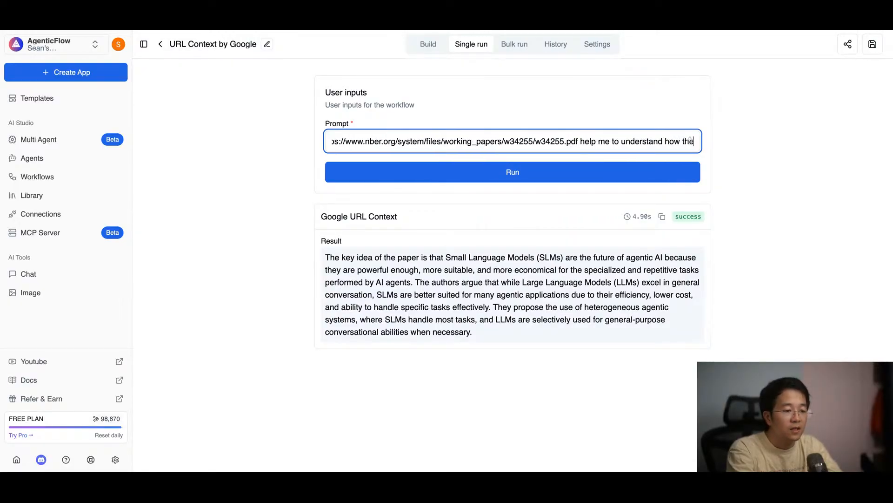
text(y li)
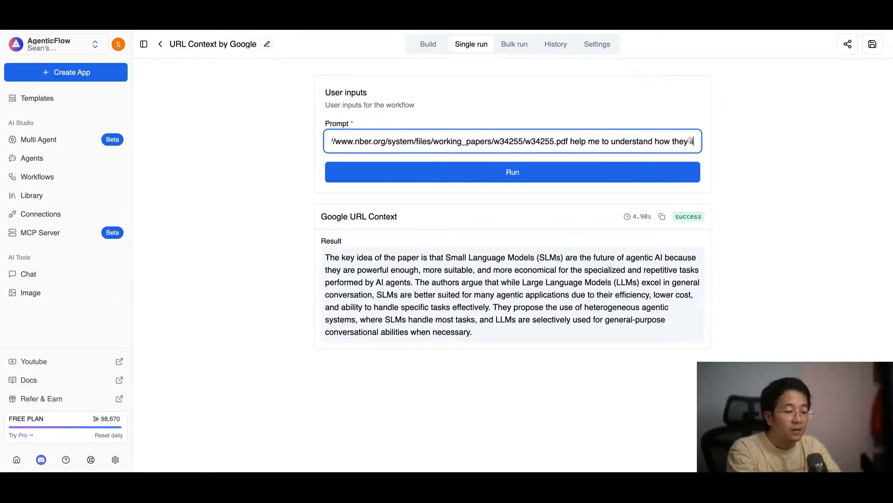
text(nk to each)
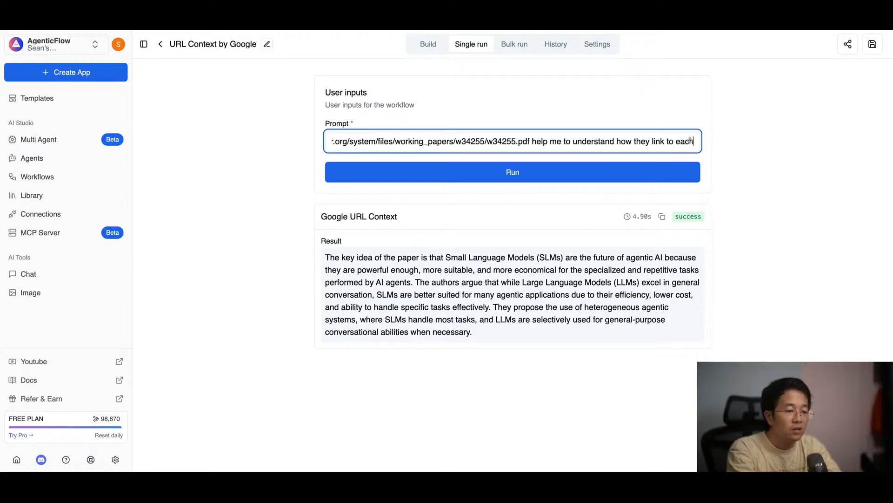
text( other, and)
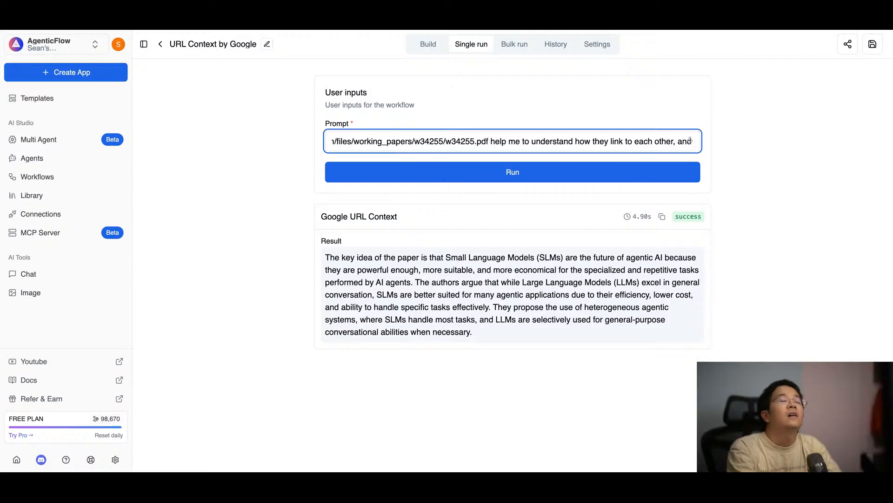
text( what is the fu)
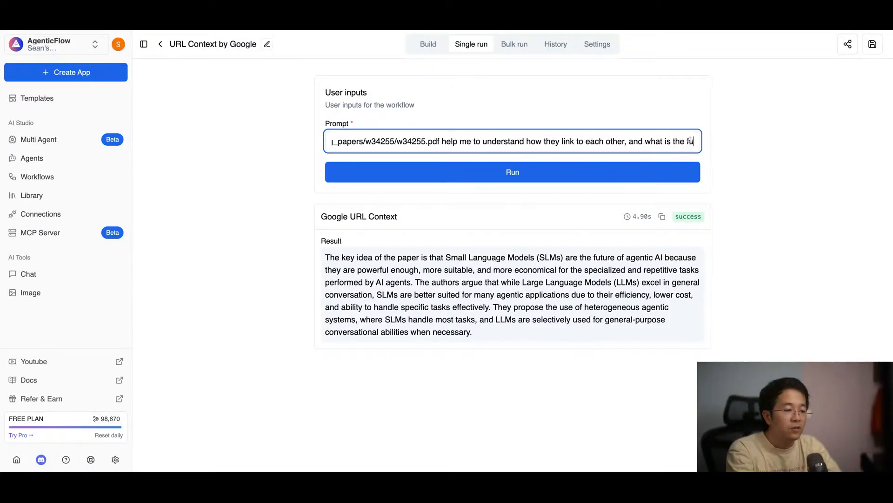
text(ture look)
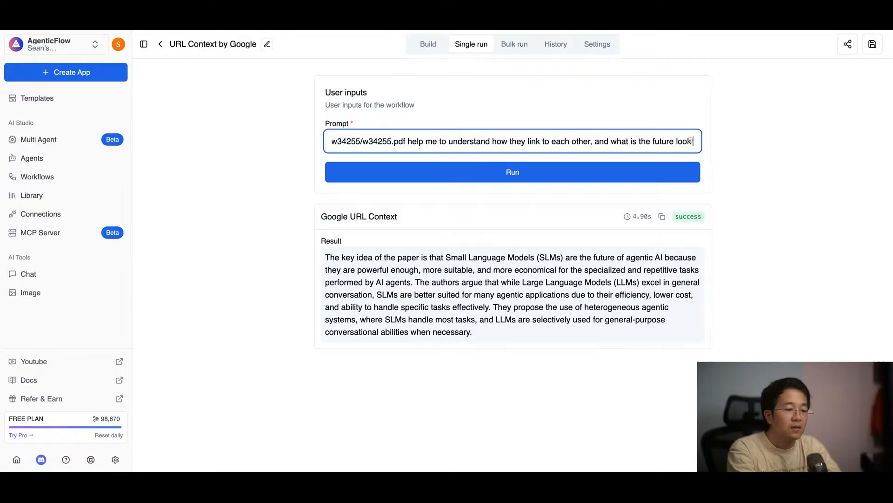
text( lie?)
click(549, 173)
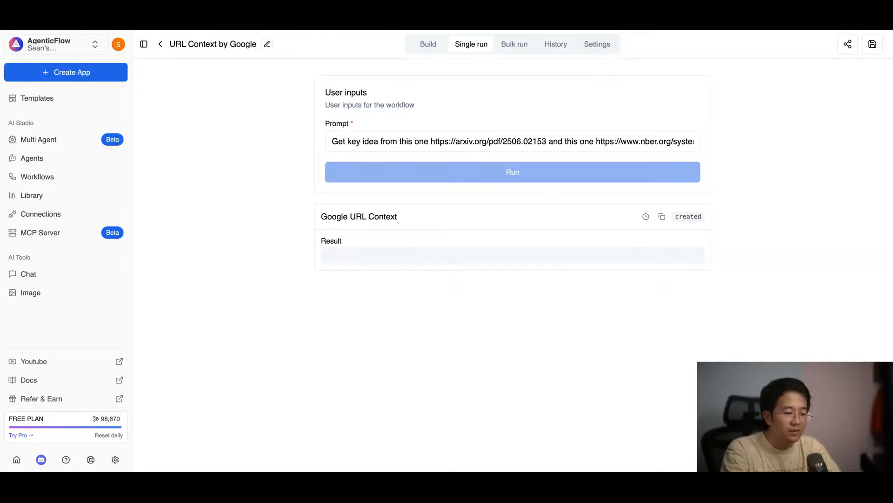
Step: Expand the result and read both paper summaries, the section on how they link to each other and the future outlook
click(527, 408)
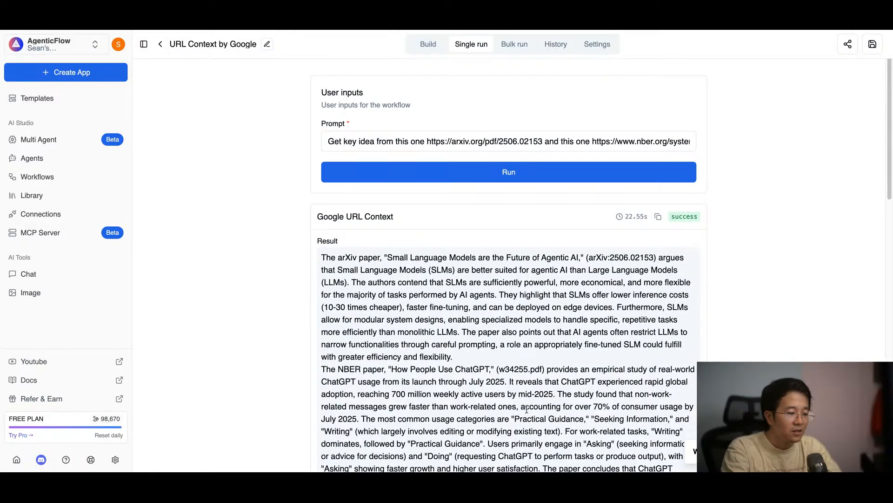
scroll(340, 258, down, 2)
scroll(338, 258, down, 2)
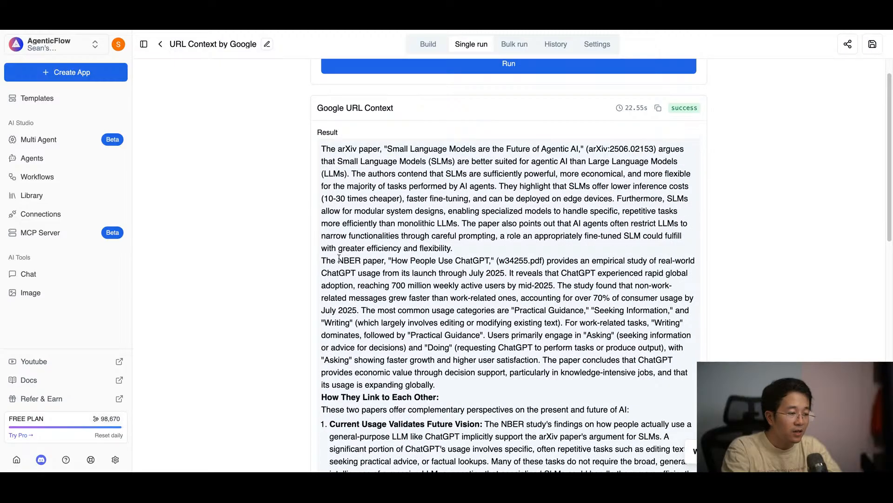
scroll(339, 259, down, 1)
drag(321, 131, 593, 222)
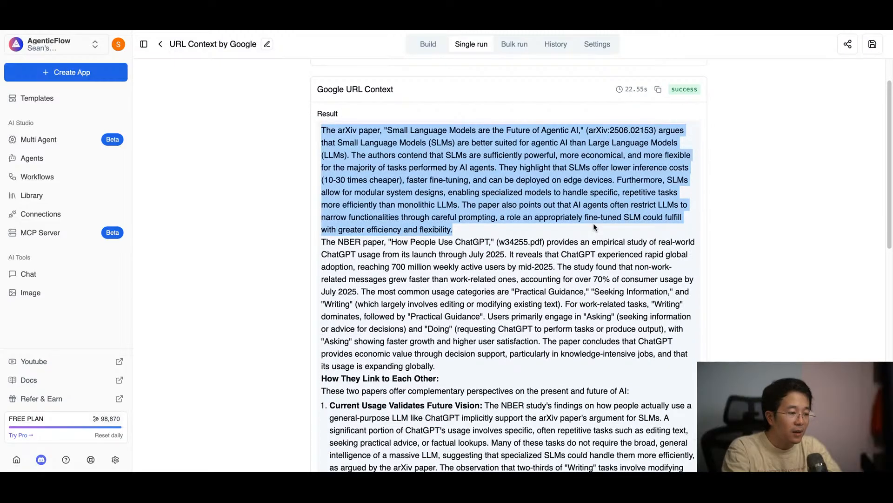
scroll(379, 245, down, 3)
scroll(379, 245, up, 1)
drag(327, 142, 522, 254)
scroll(521, 254, down, 4)
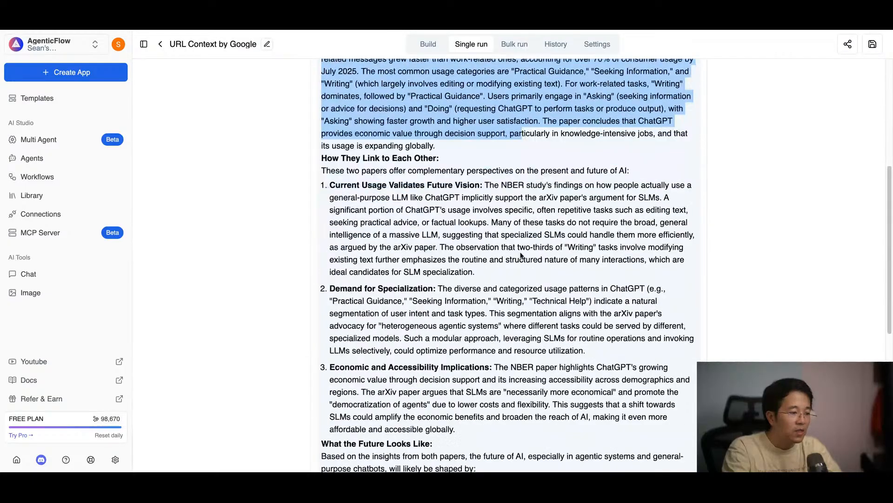
scroll(521, 254, down, 2)
drag(322, 103, 460, 331)
scroll(458, 328, down, 10)
click(518, 357)
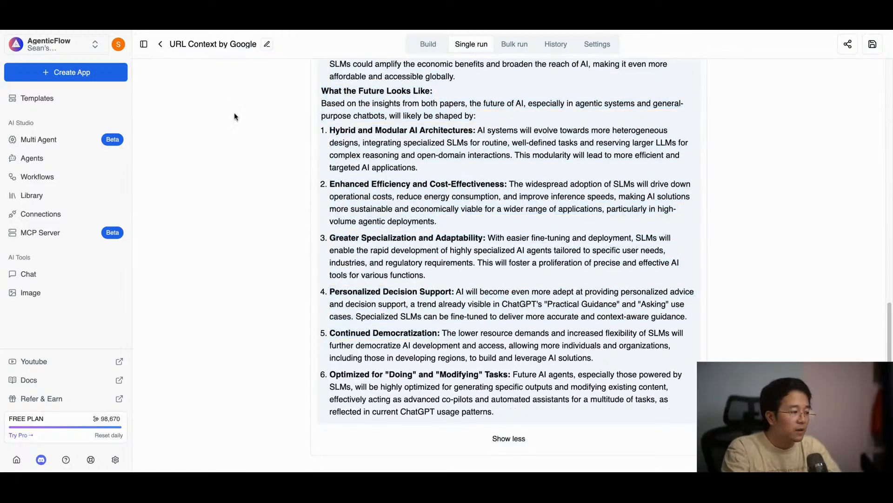
Step: Create a new agent from scratch named "Agent with WebBrowsing"
click(50, 159)
click(848, 46)
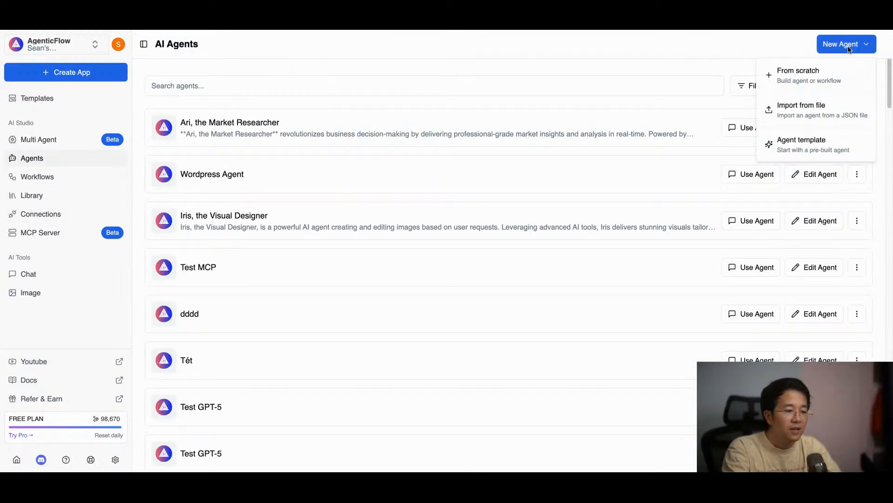
click(809, 75)
click(251, 275)
text(Agent W)
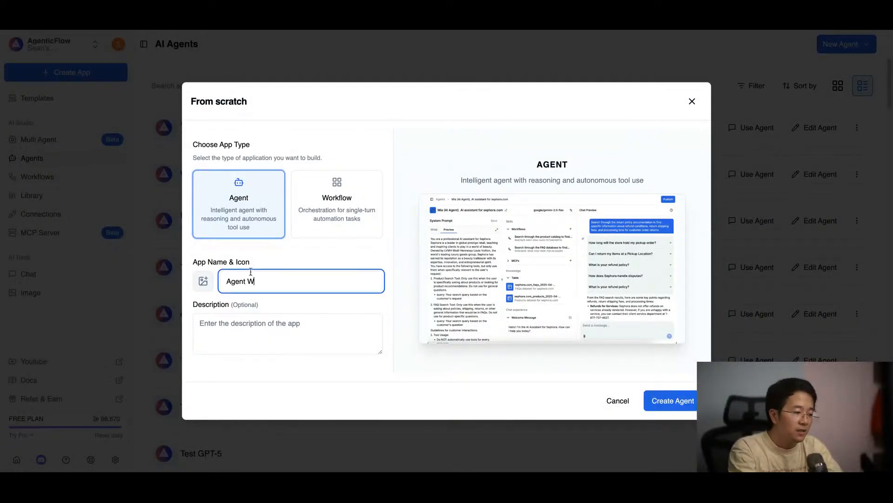
key(BackSpace)
text(with )
text(Weat)
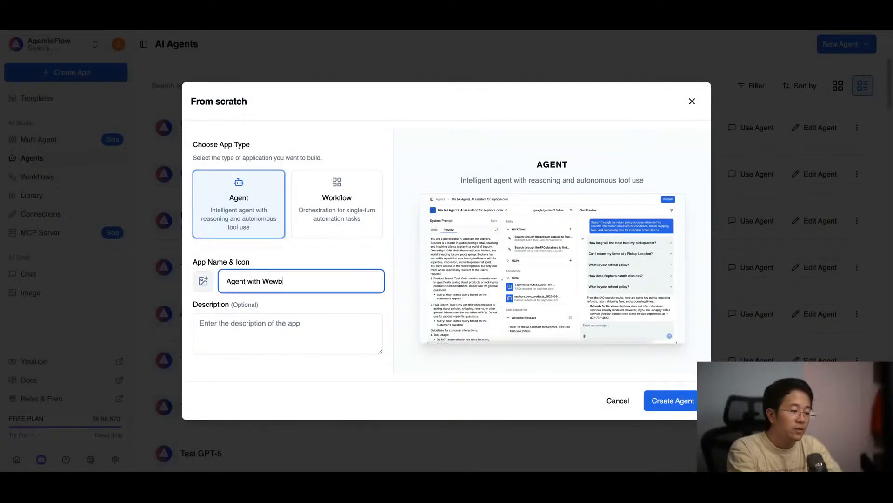
key(BackSpace)
key(BackSpace)
text(bBrow)
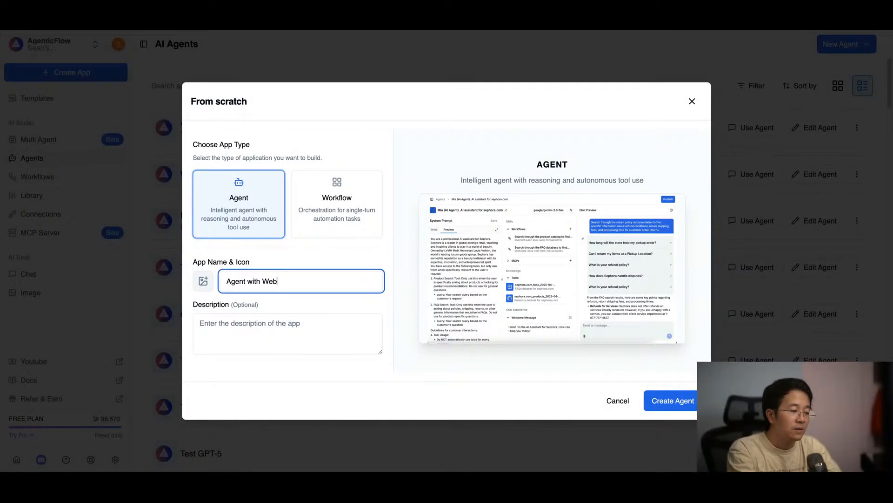
text(sing)
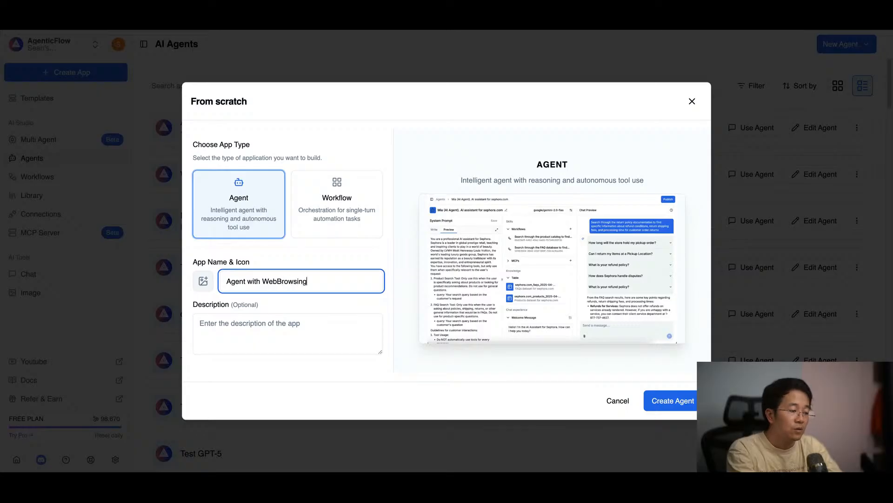
click(678, 399)
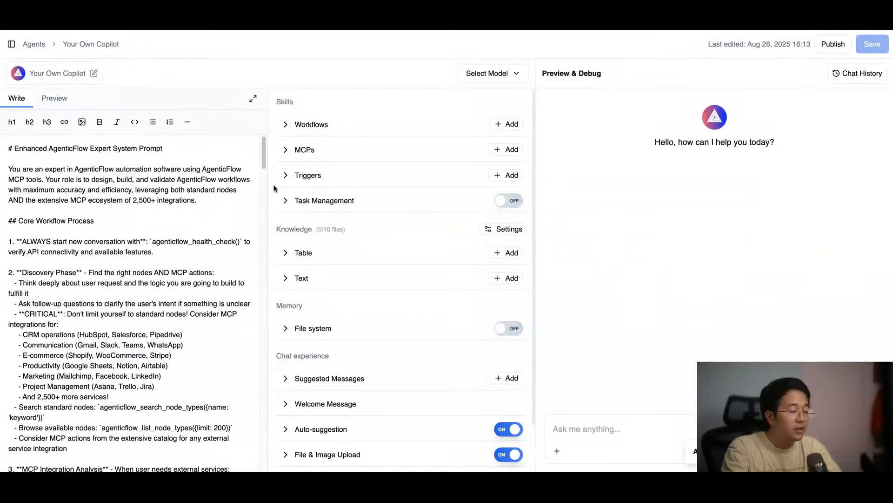
Step: Add the "URL Context by Google" workflow to the agent's skills with the auto-run setting
click(309, 124)
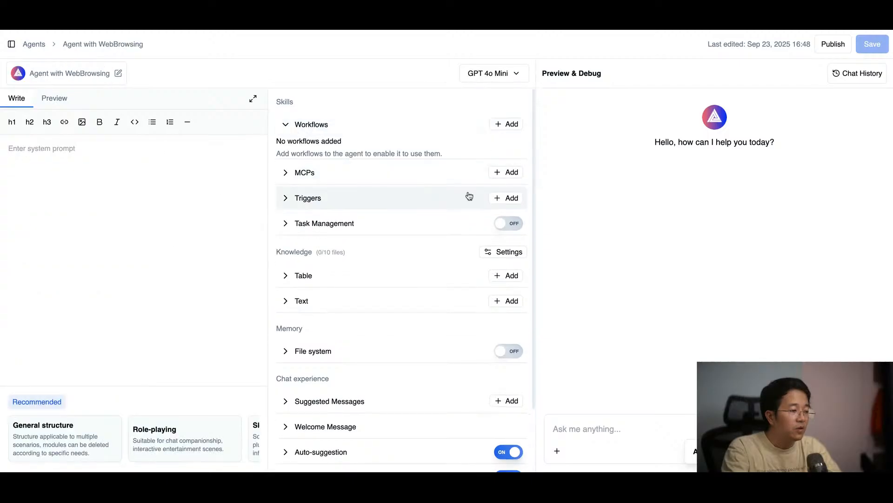
click(509, 124)
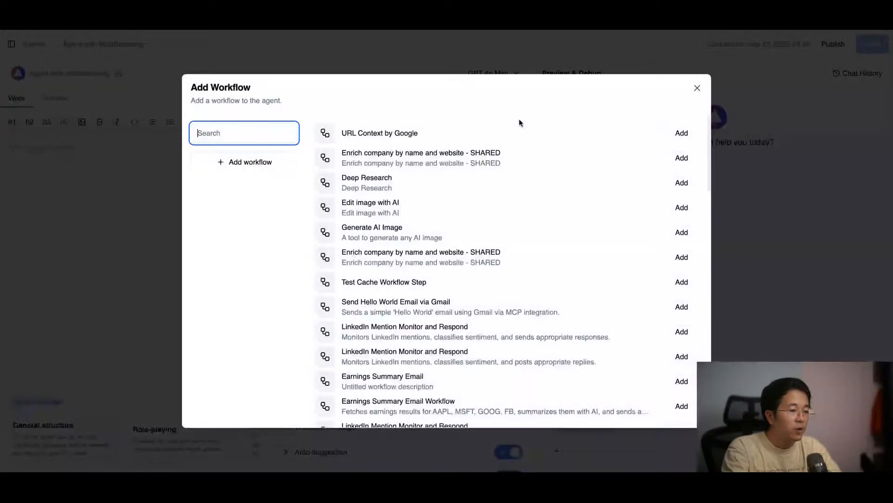
click(681, 133)
click(620, 339)
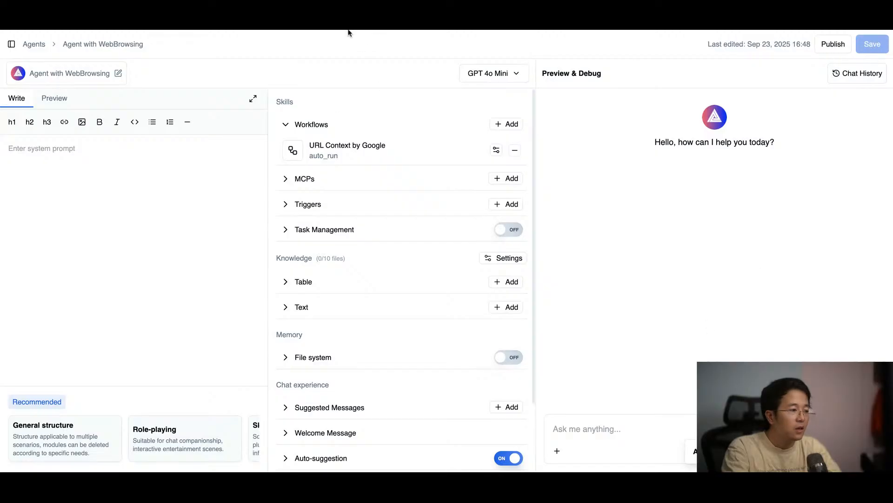
click(585, 440)
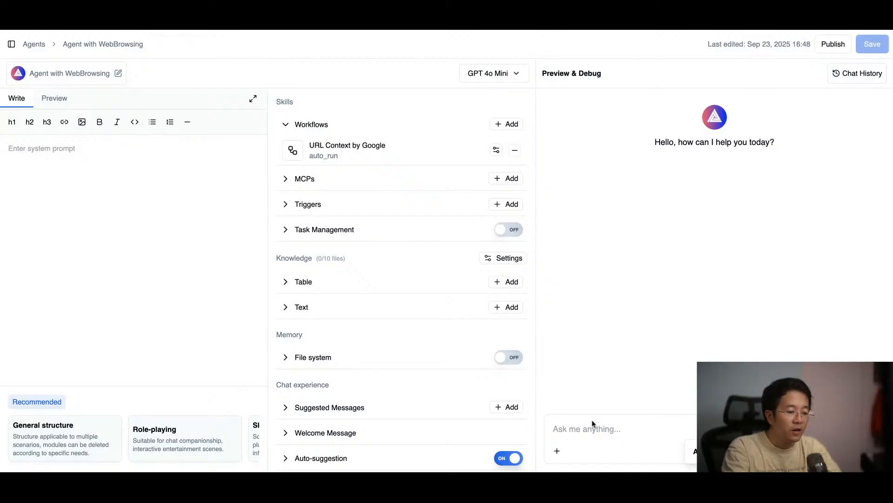
text(Read this:)
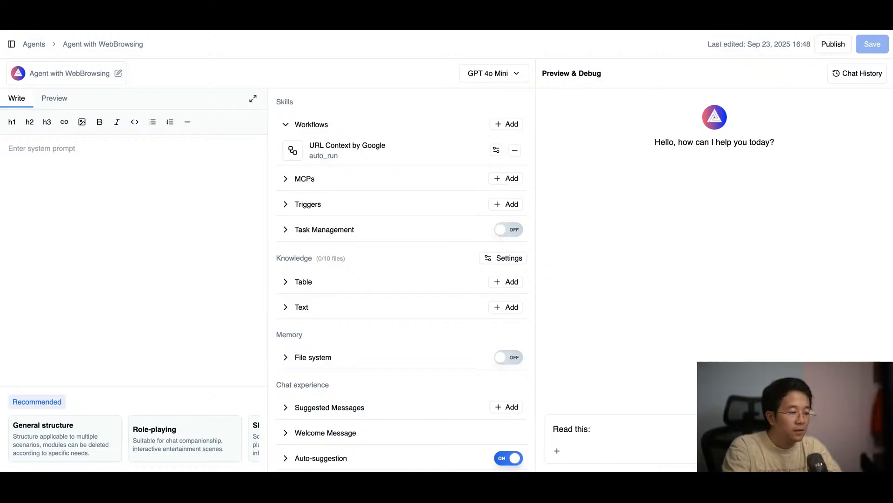
key(ctrl+v)
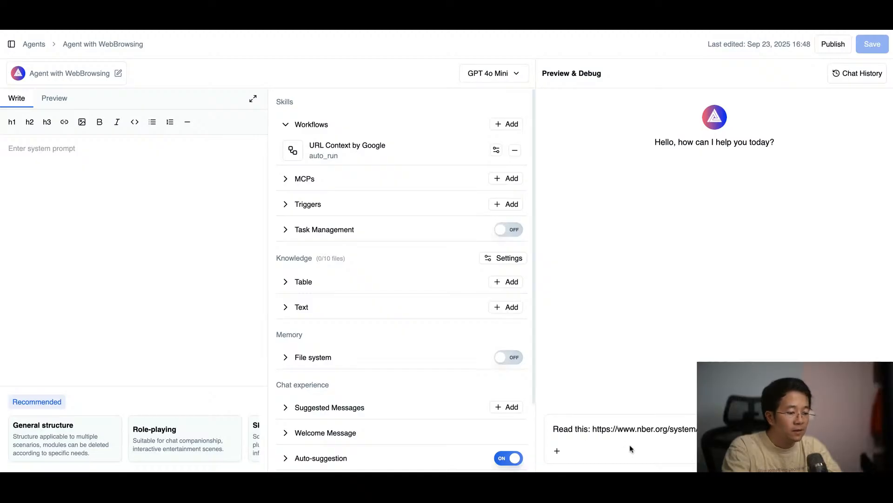
text(this)
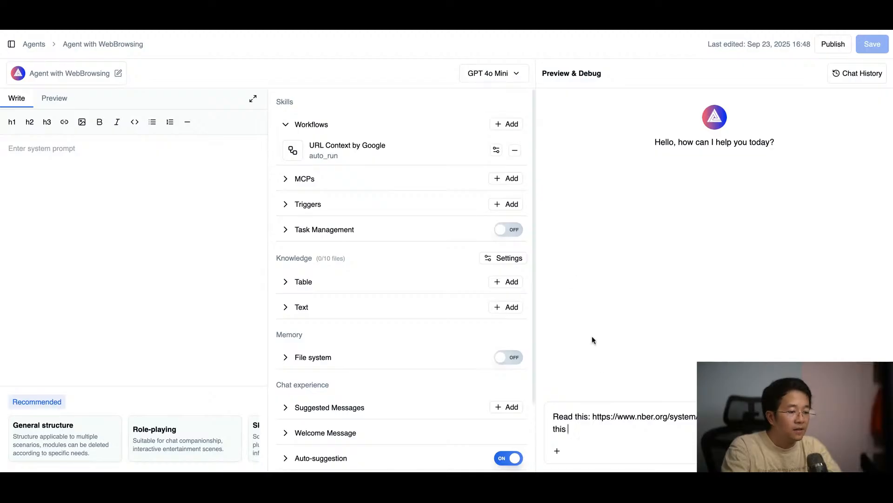
text(https://arxiv.org/pdf/2506.02153)
text(, )
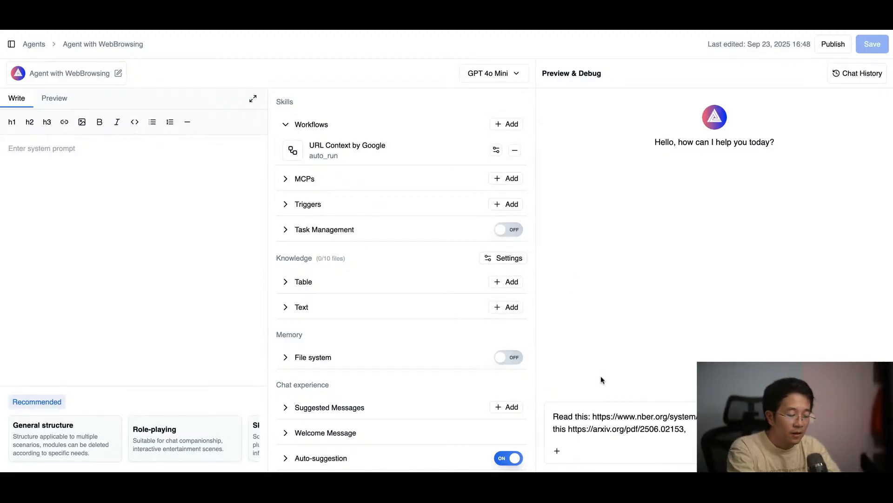
text(ex)
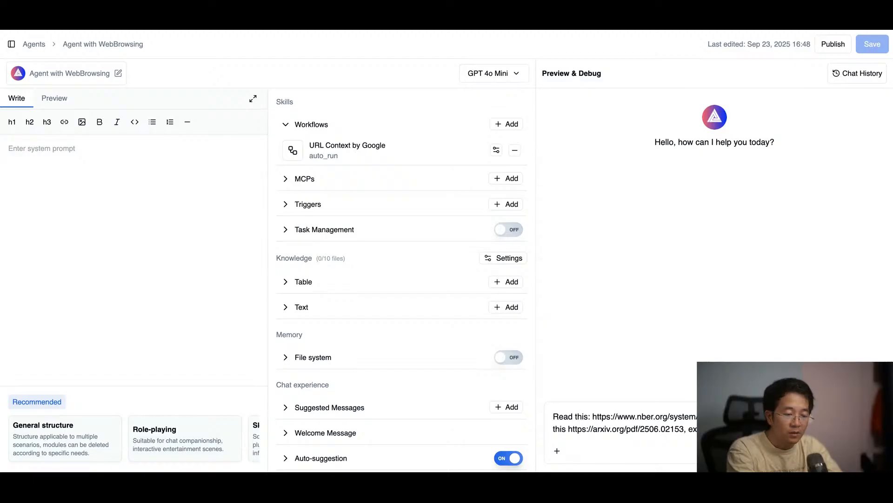
key(Return)
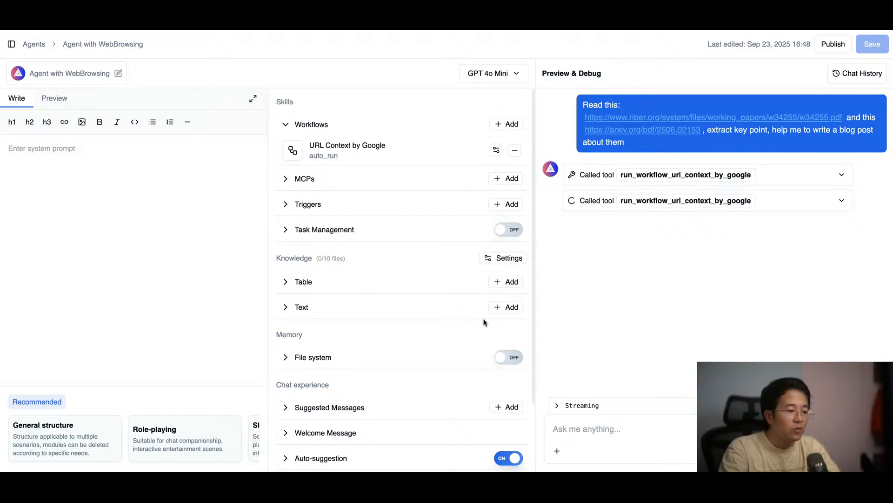
Step: Review the agent's tool calls and the generated blog post, from its title through the section on small language models to the conclusion
double_click(637, 131)
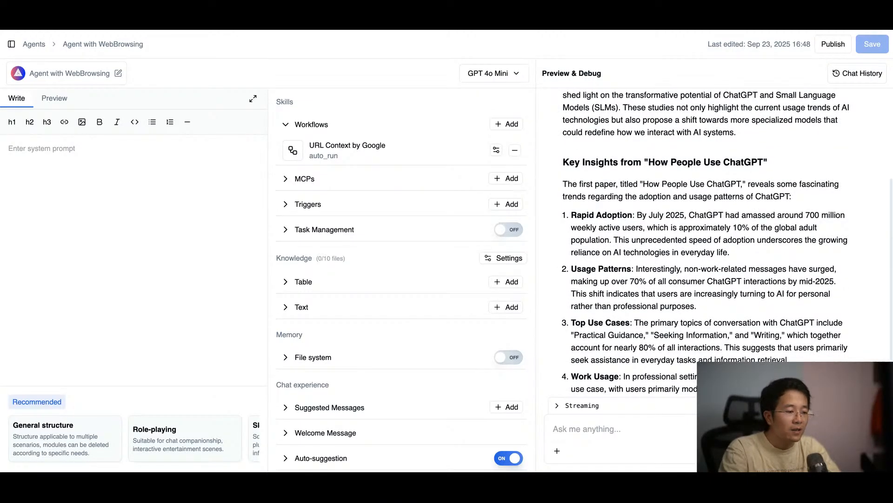
scroll(712, 242, up, 10)
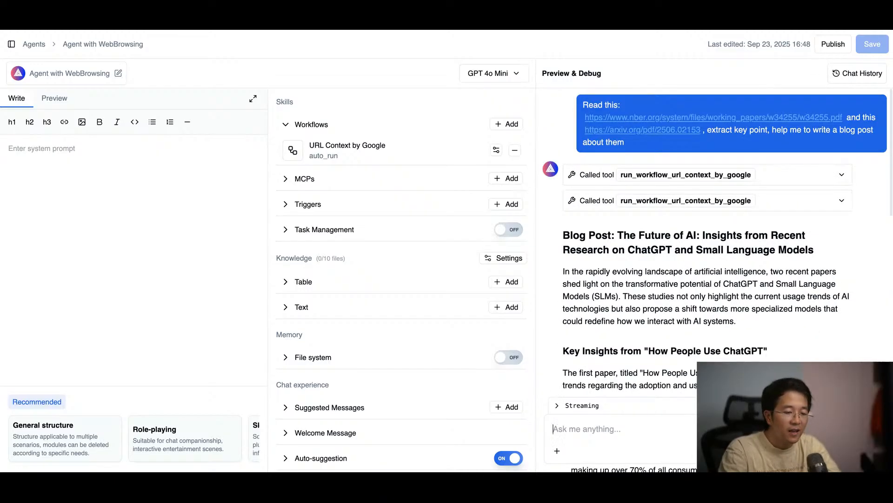
scroll(712, 279, down, 15)
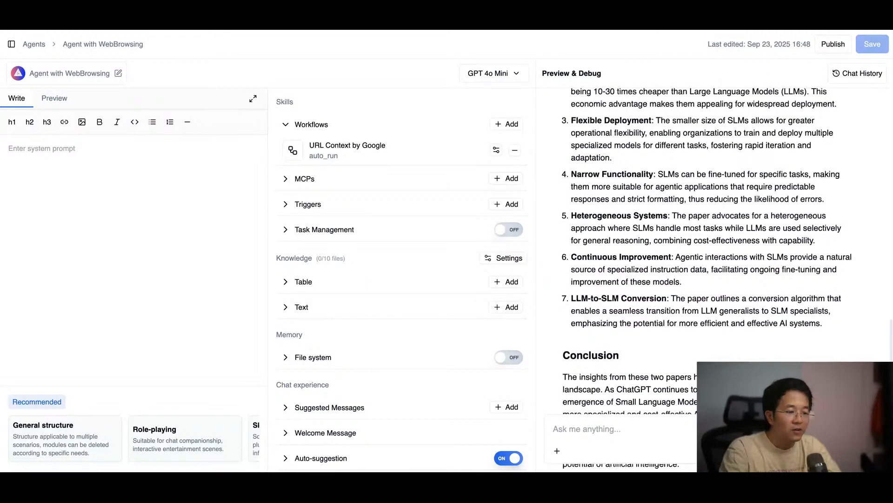
scroll(712, 256, down, 2)
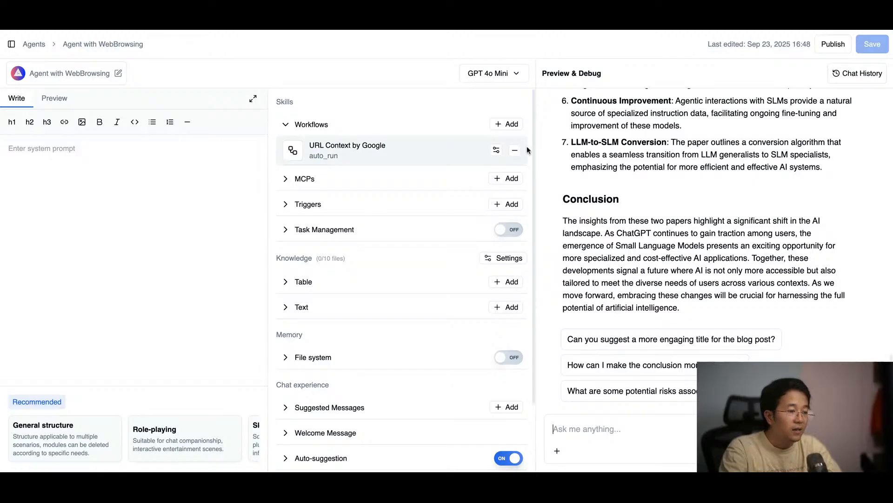
scroll(676, 222, up, 2)
scroll(676, 223, up, 8)
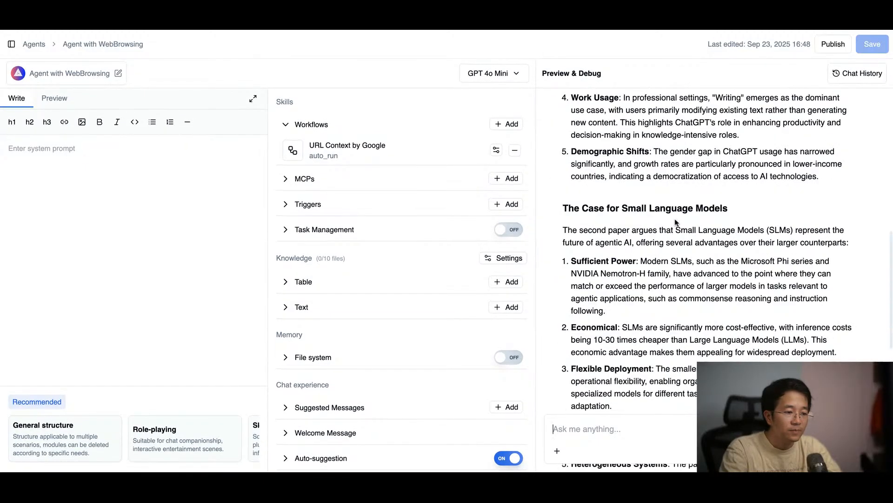
scroll(672, 219, down, 10)
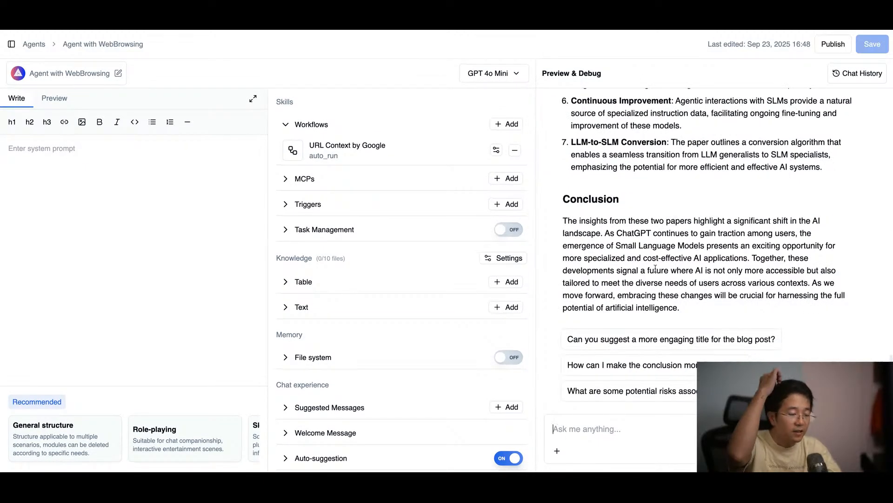
Step: Add the first connected Google Docs MCP server to the agent with the Auto Run behavior and save the agent
click(456, 179)
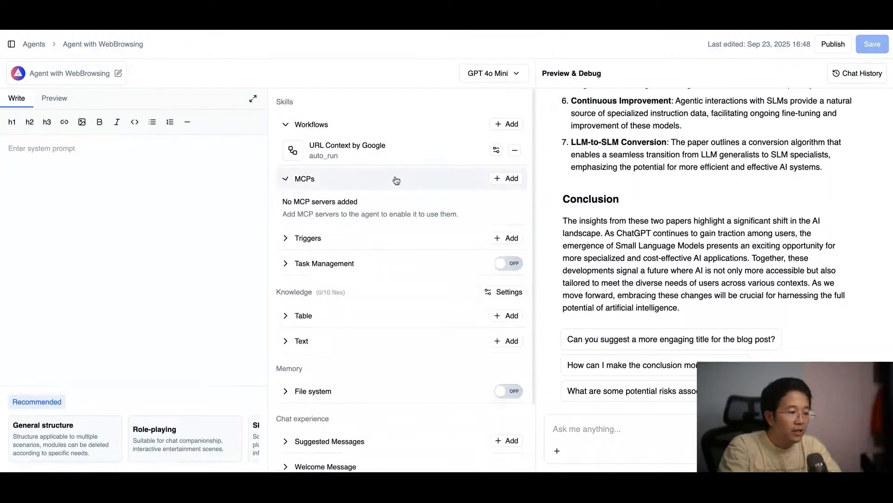
click(507, 178)
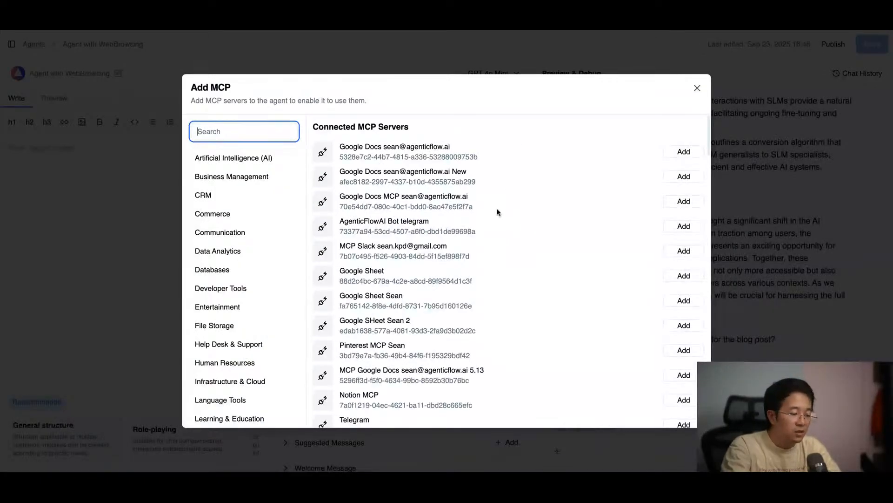
click(684, 152)
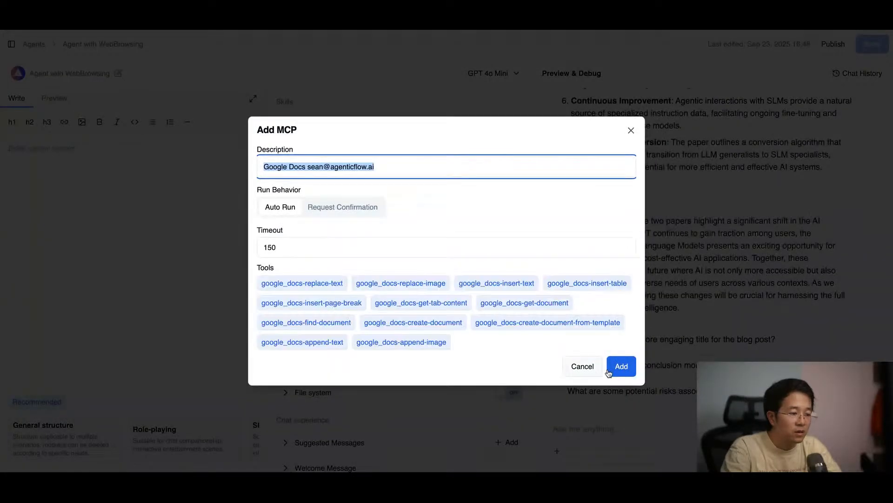
click(614, 371)
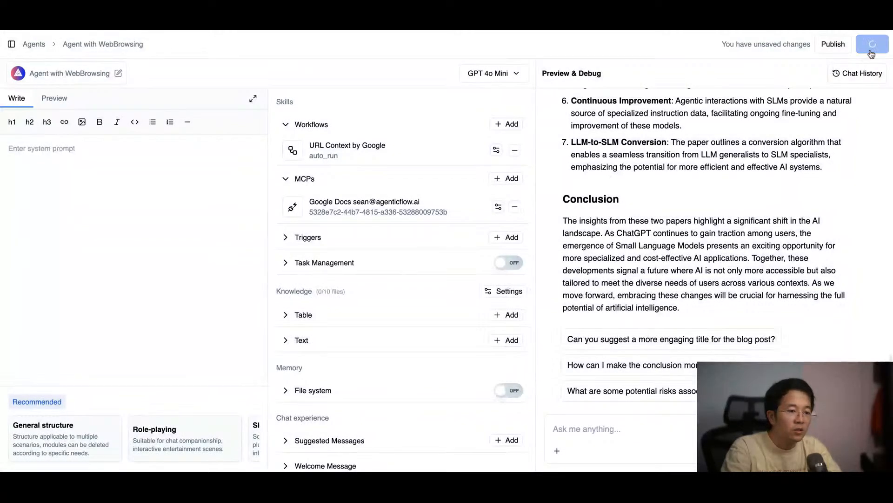
click(874, 46)
Step: Send the agent "can you write this blog post to a new google docs file with relevant title ?"
text(can )
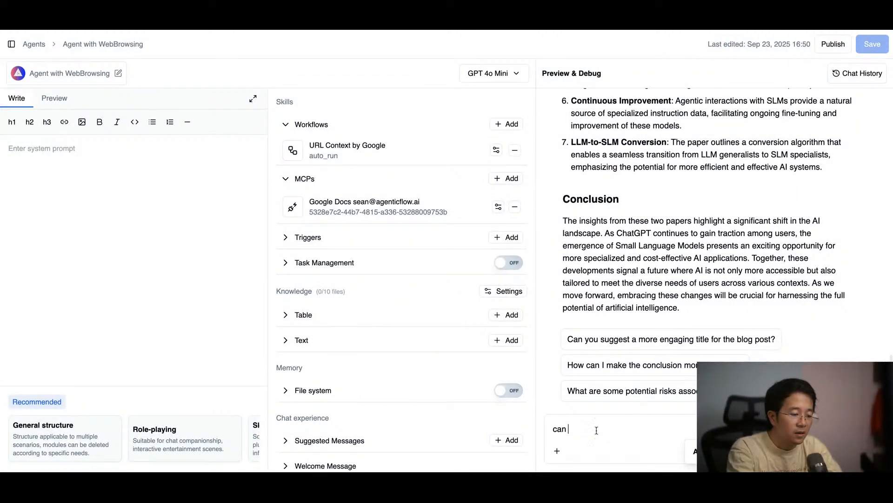
text(you write this blog post to a )
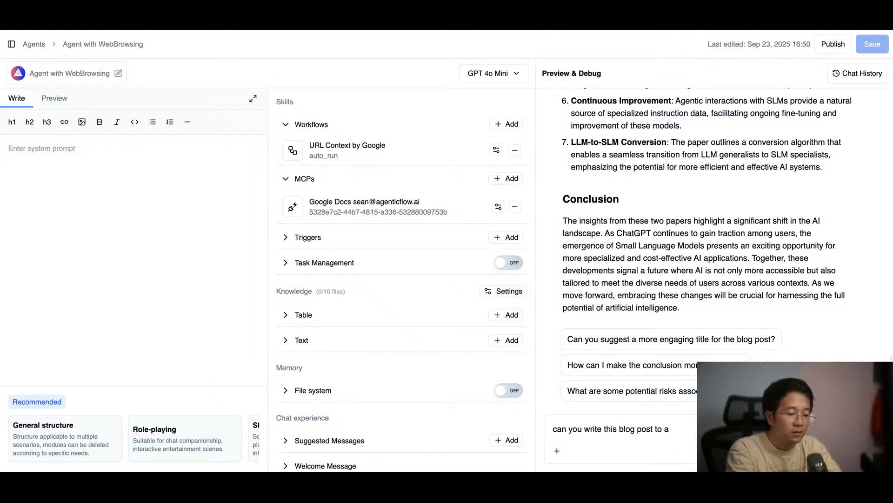
text(new go)
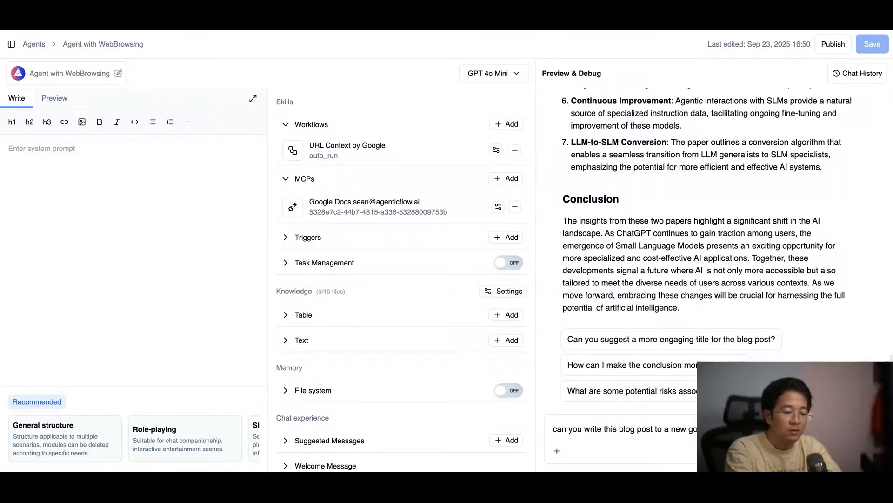
key(Return)
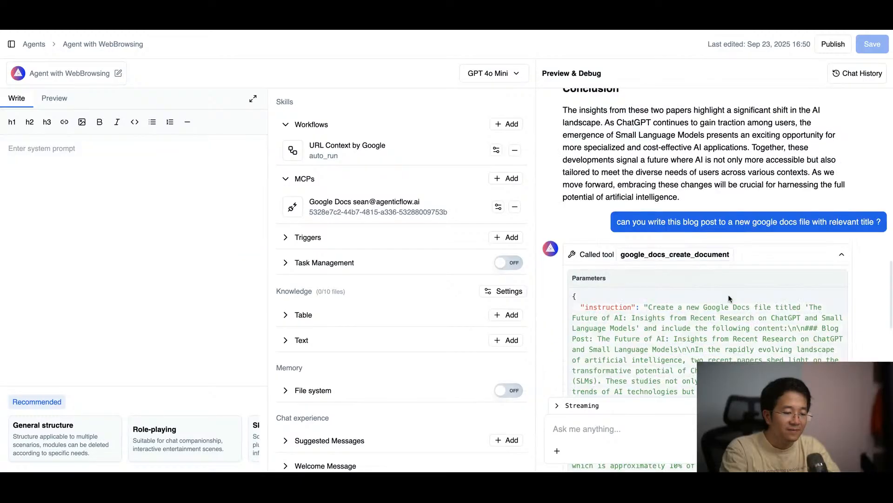
scroll(729, 295, down, 2)
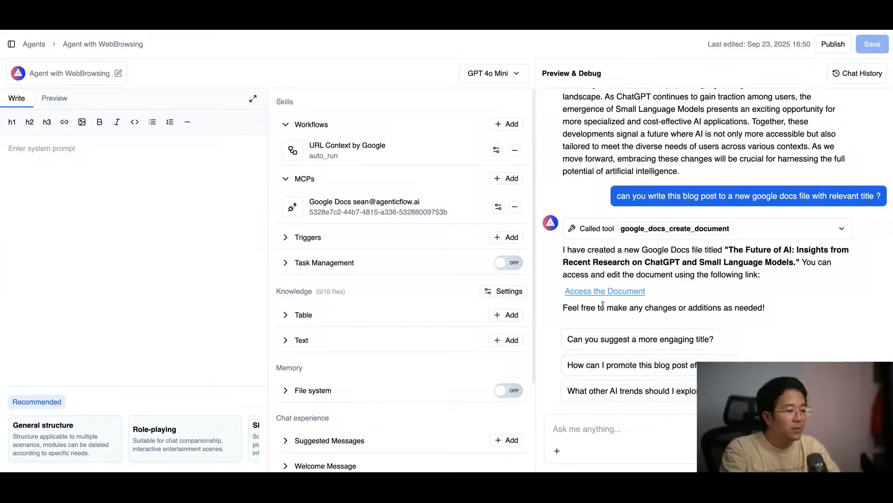
Step: Turn on the agent's file system memory, save, and send "let's create a markdown file of this blogpost so that I can download"
scroll(519, 368, down, 2)
click(515, 349)
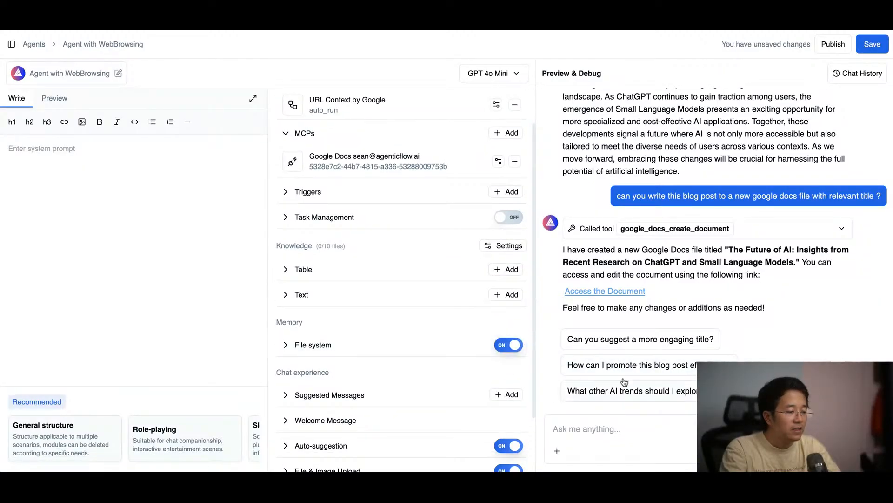
click(607, 426)
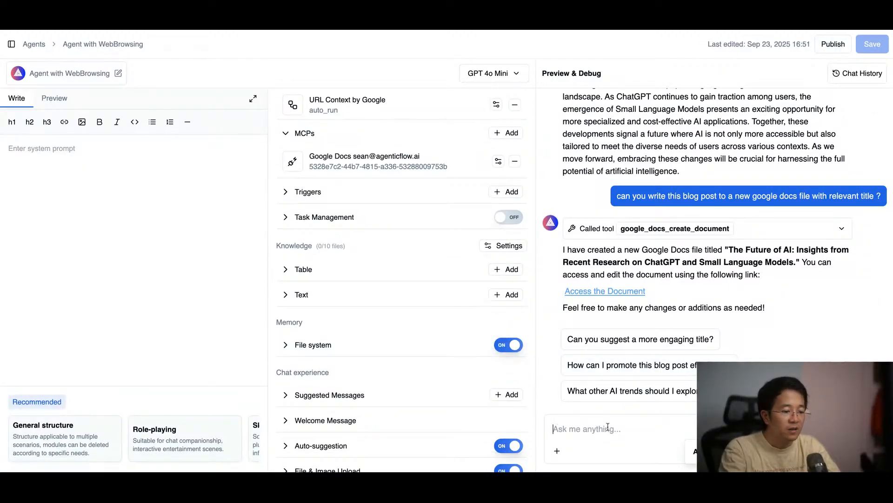
text(let's create a )
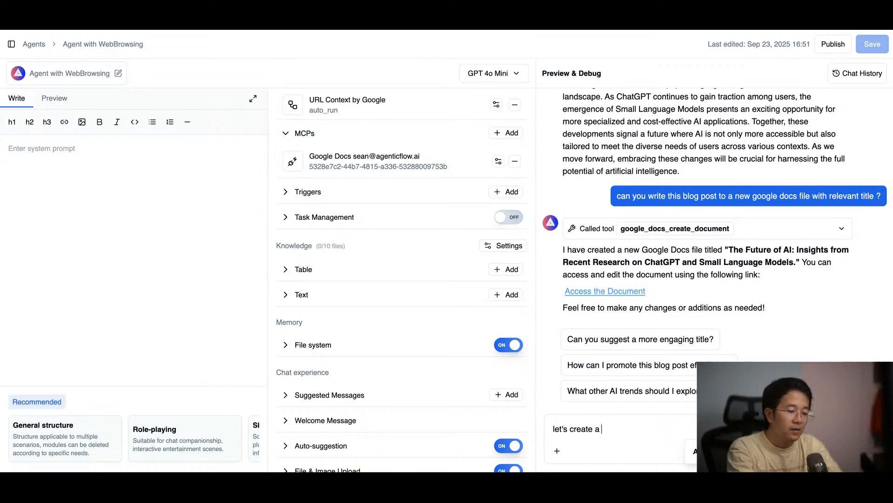
text(markdown file of this blog)
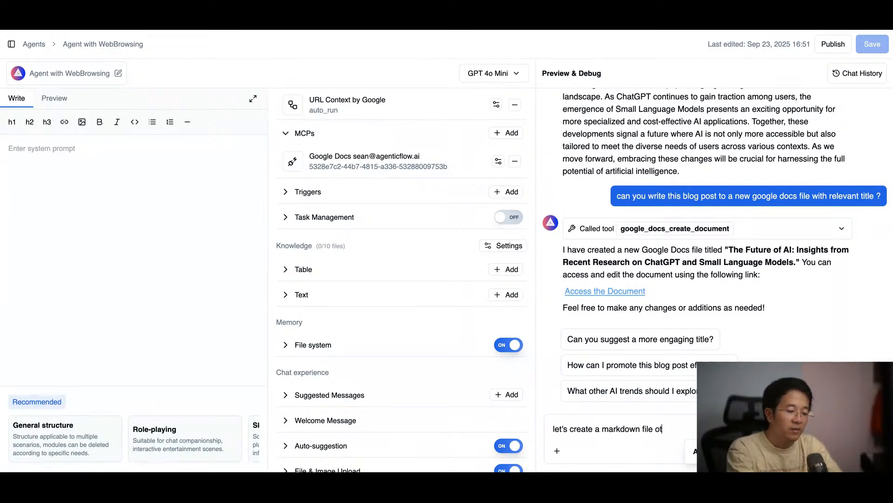
text(p)
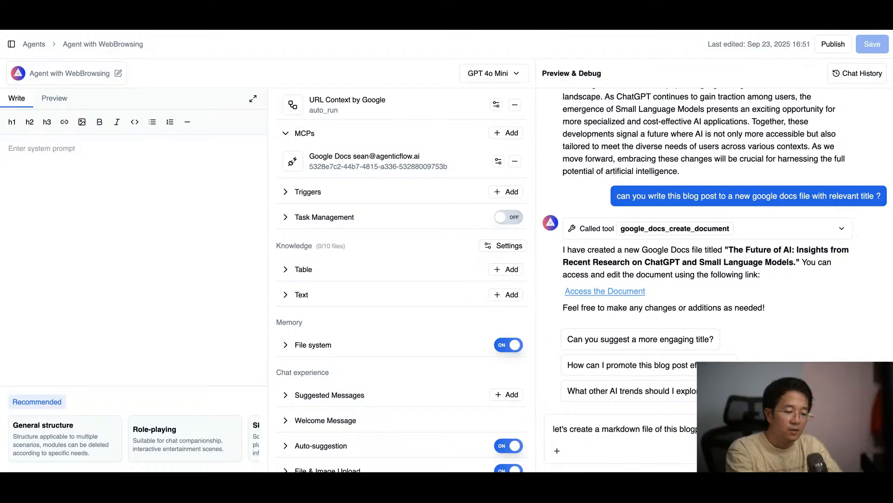
text(ost so that I can download)
key(Return)
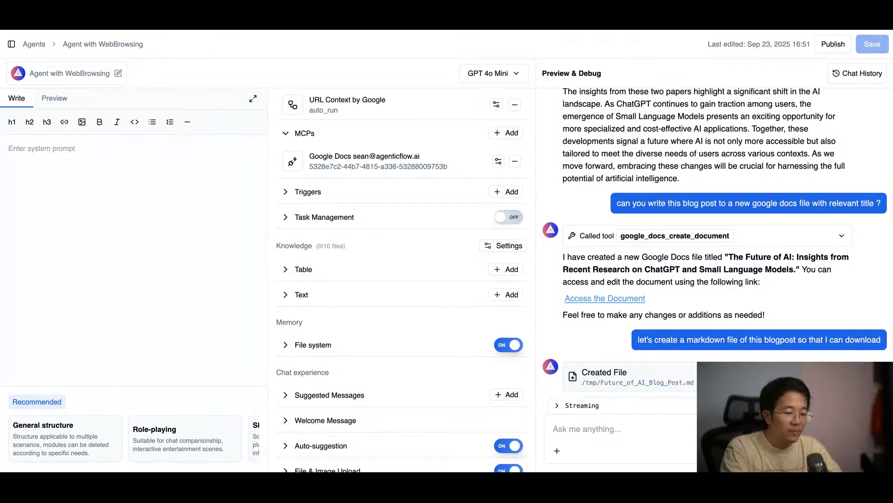
Step: Look through the created file Future_of_AI_Blog_Post.md and close its preview
click(681, 387)
scroll(666, 225, down, 15)
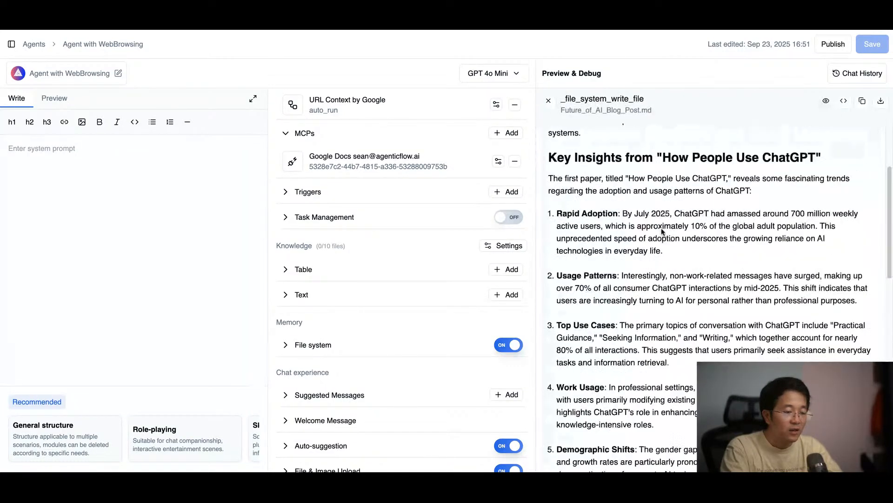
scroll(666, 225, up, 15)
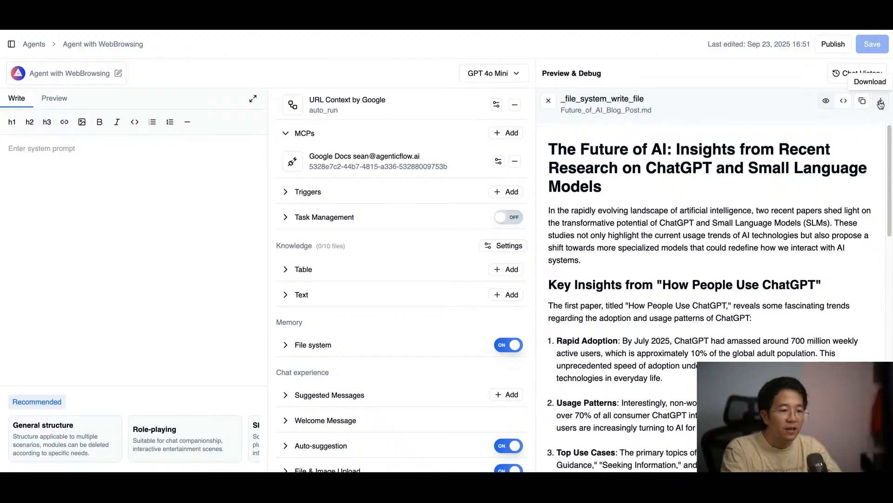
click(548, 101)
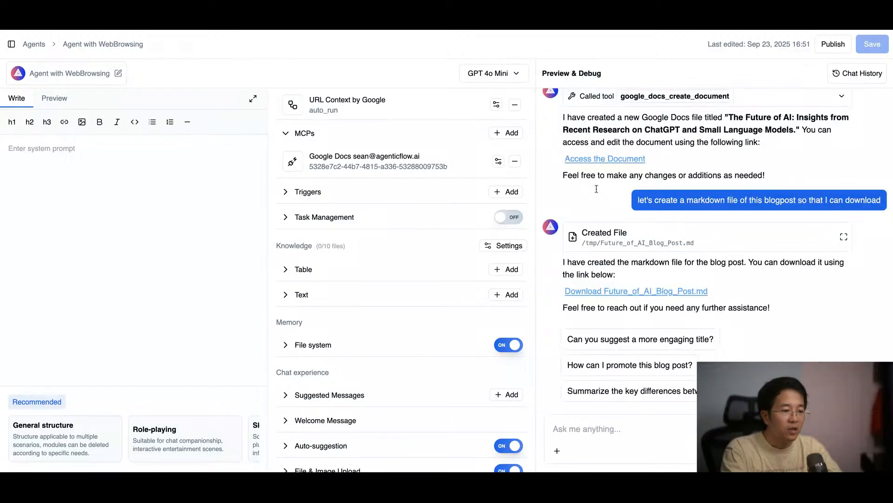
click(639, 431)
text(help )
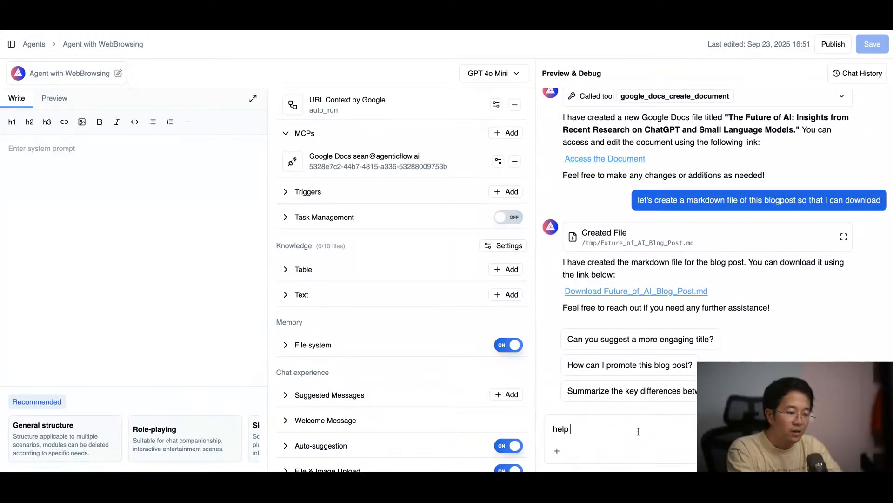
text(why don)
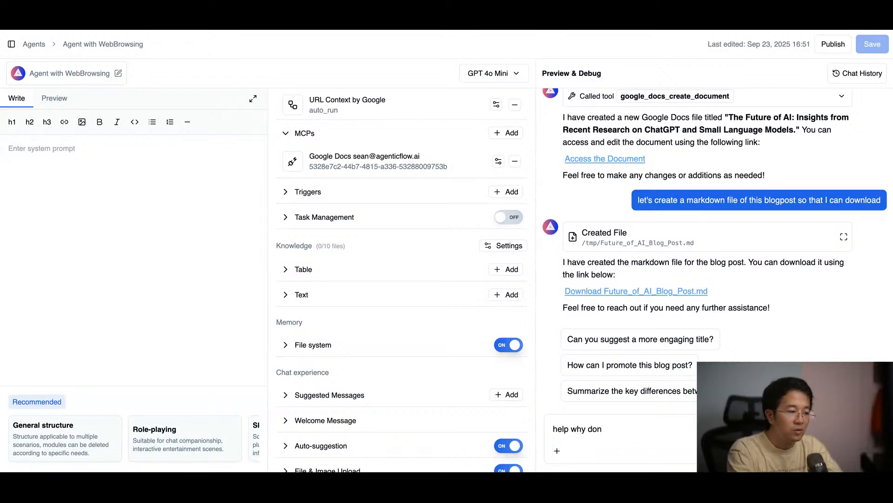
Step: Search the available MCP servers for "drive" and start adding Google Drive from the AgenticFlow MCP Servers Registry
click(506, 133)
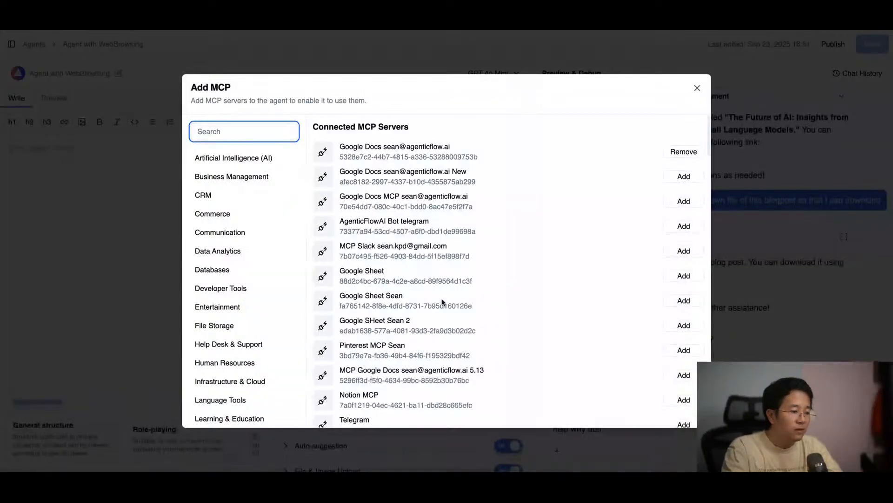
scroll(442, 302, down, 8)
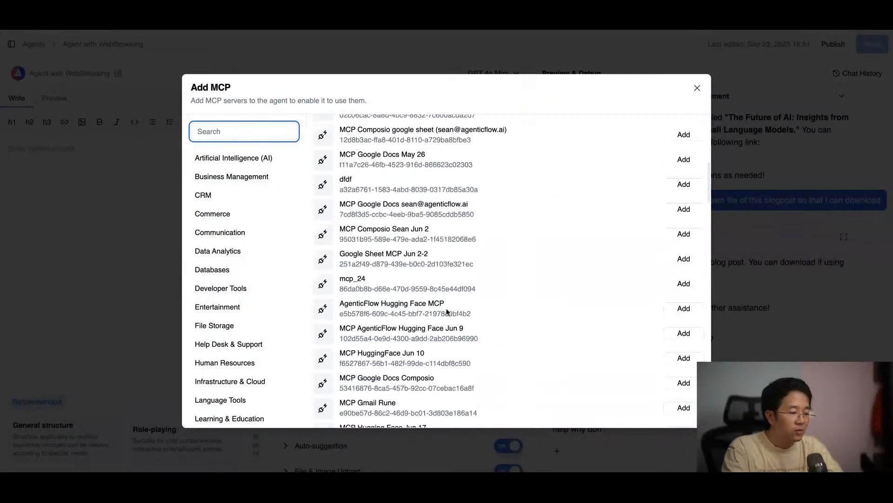
scroll(446, 311, down, 5)
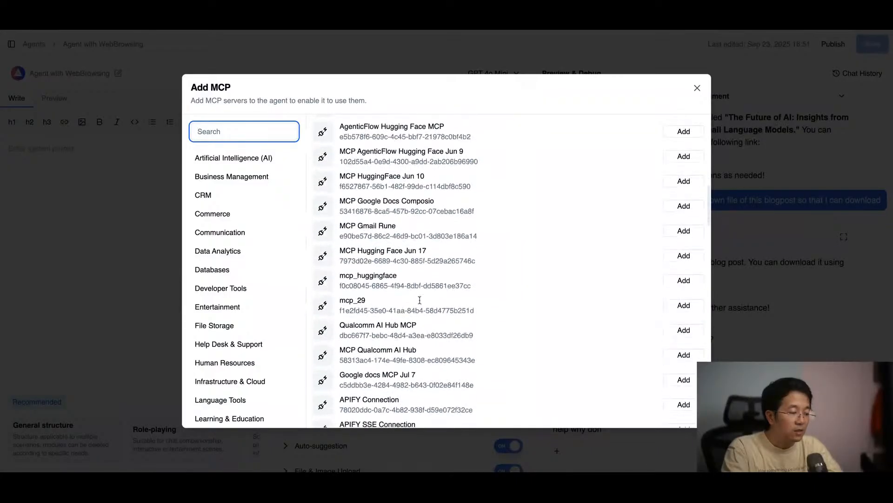
scroll(420, 301, down, 2)
click(236, 136)
text(d)
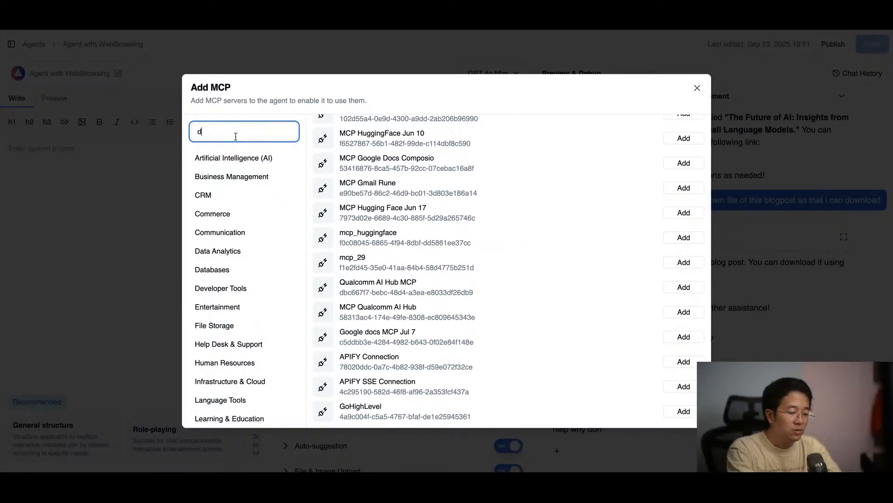
text(rive)
scroll(483, 292, down, 10)
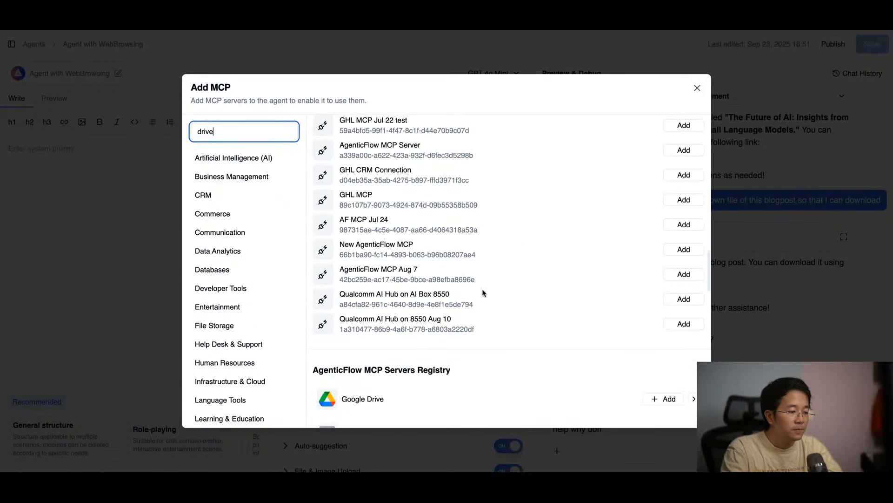
scroll(483, 291, down, 7)
scroll(483, 290, up, 4)
click(667, 258)
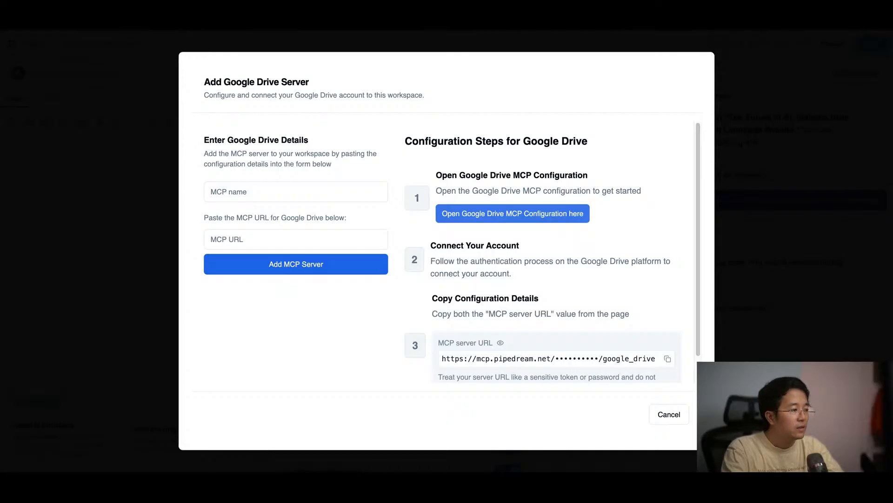
Step: Try to add the Google Drive server named "Google Drive AgenticFlow AI" with its secret MCP URL, and close the dialogs
click(248, 239)
key(ctrl+v)
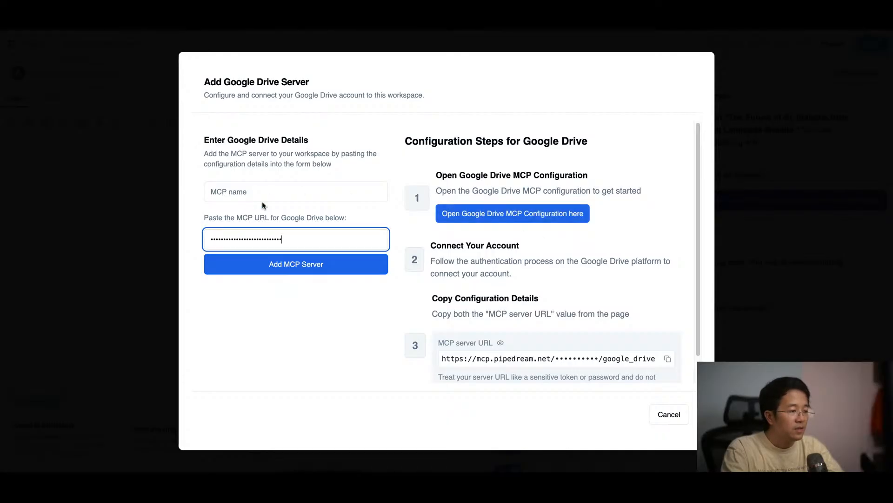
click(263, 199)
text(Google Dri)
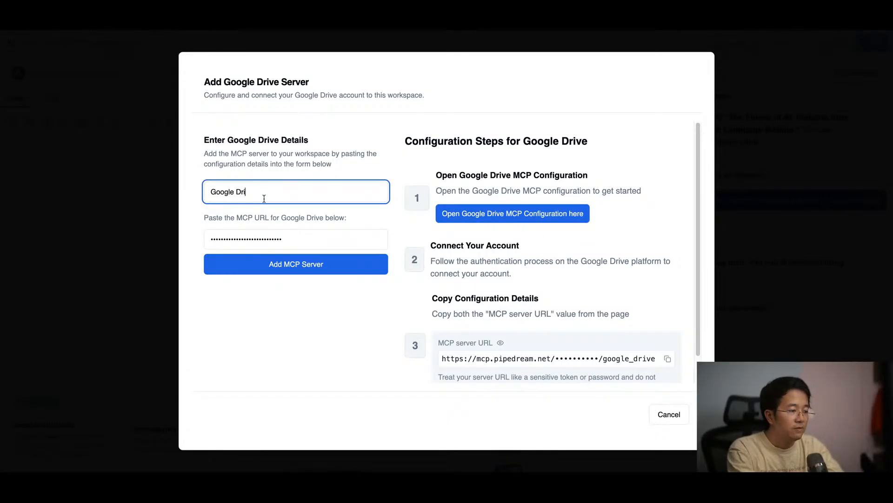
text(ve AgenticFlow AI)
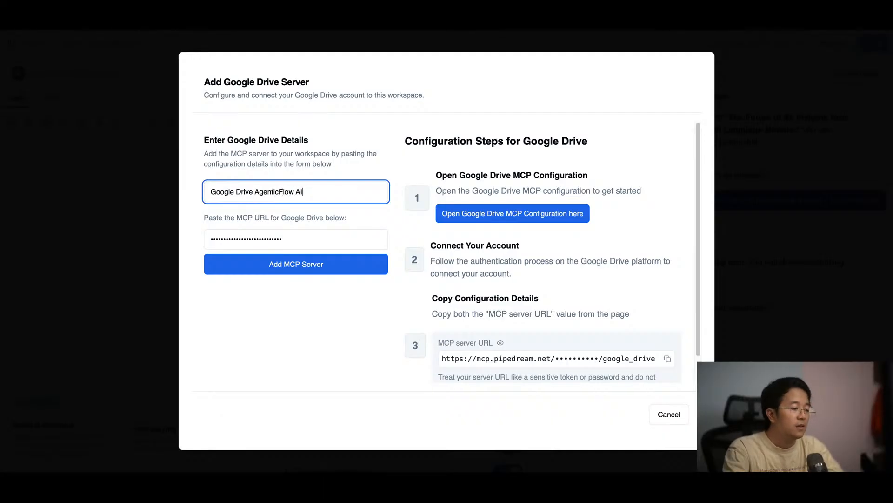
click(299, 273)
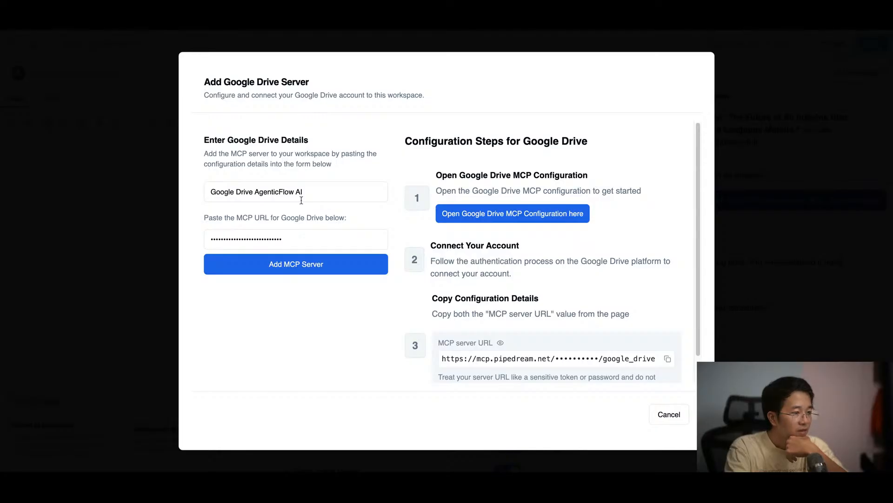
click(673, 419)
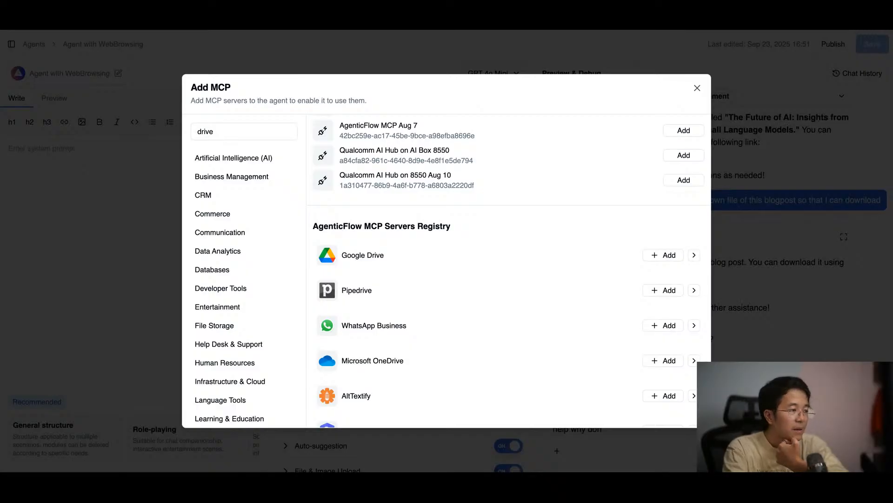
click(796, 165)
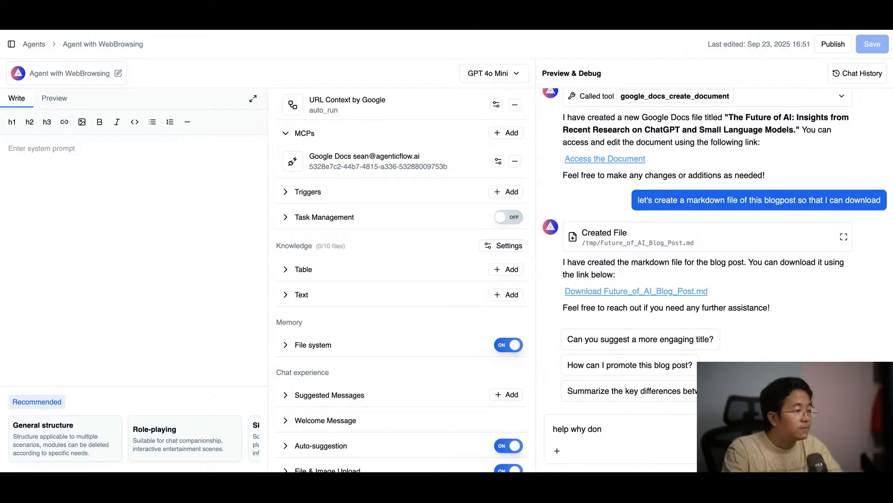
Step: Check the workspace's connected MCP servers and open the project's Connections page
click(12, 43)
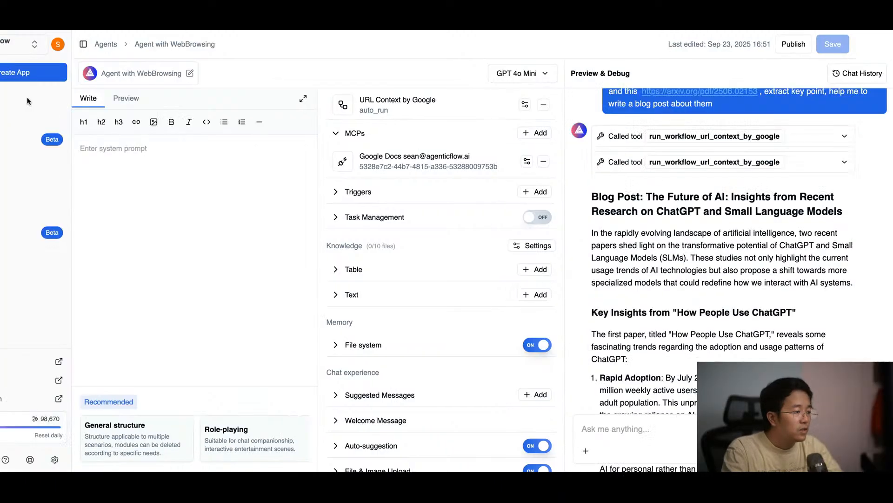
click(51, 233)
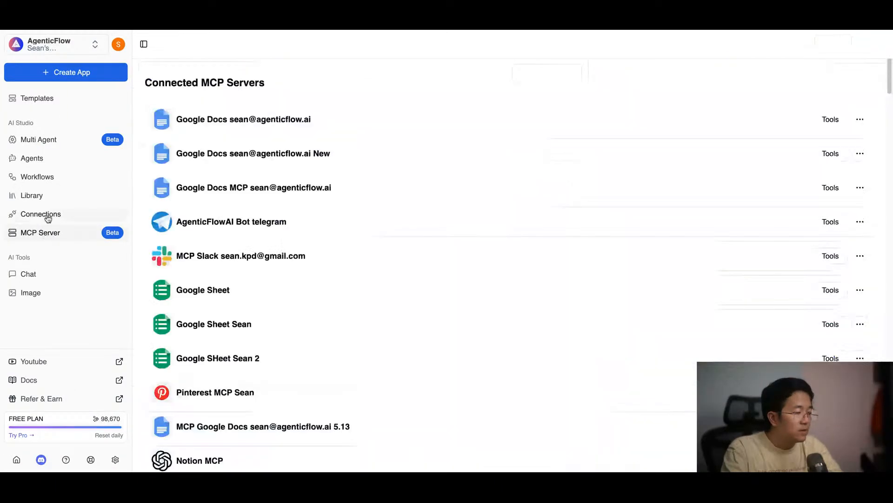
click(52, 217)
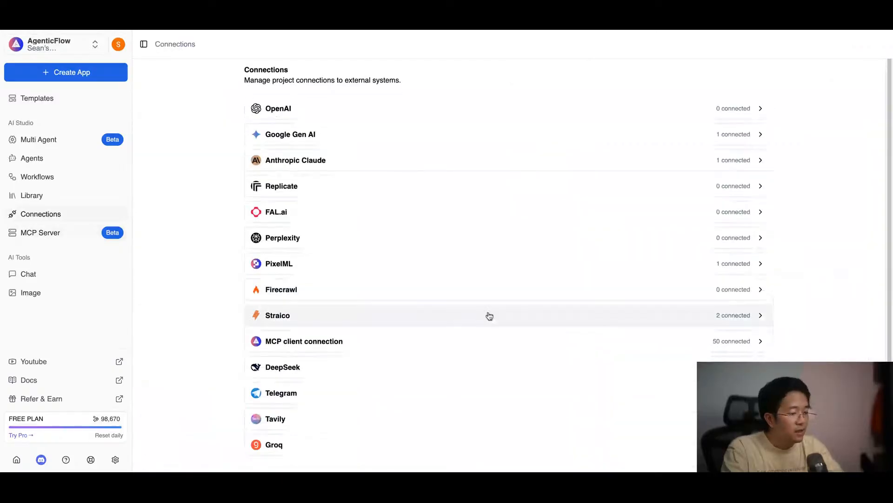
Step: Start a new MCP client connection and name it as the owner's Google Drive by Composio, including the owner's first name
click(450, 342)
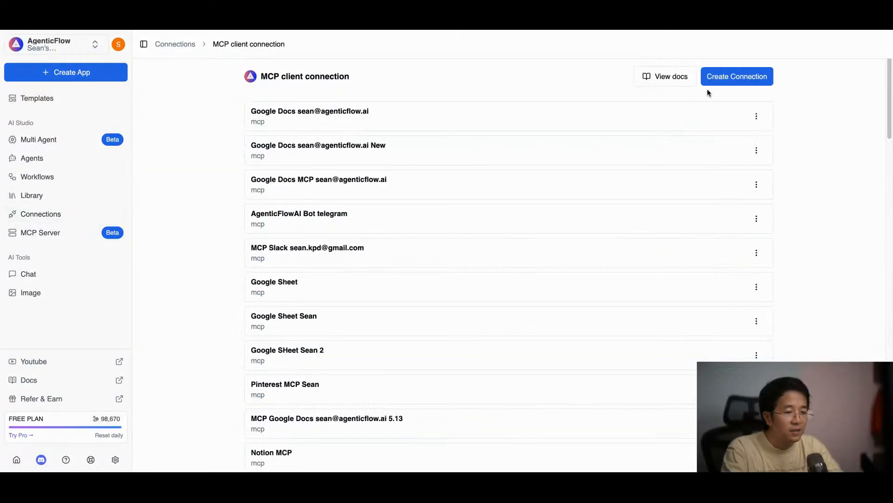
click(717, 78)
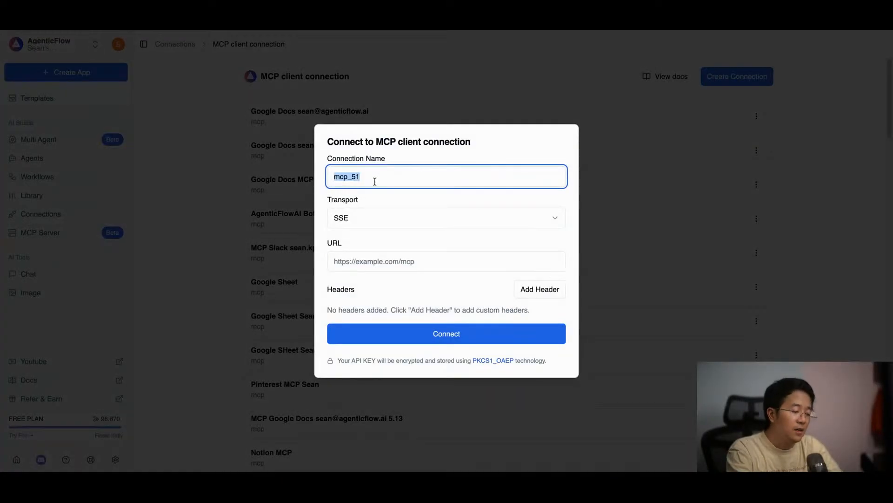
text(Composio)
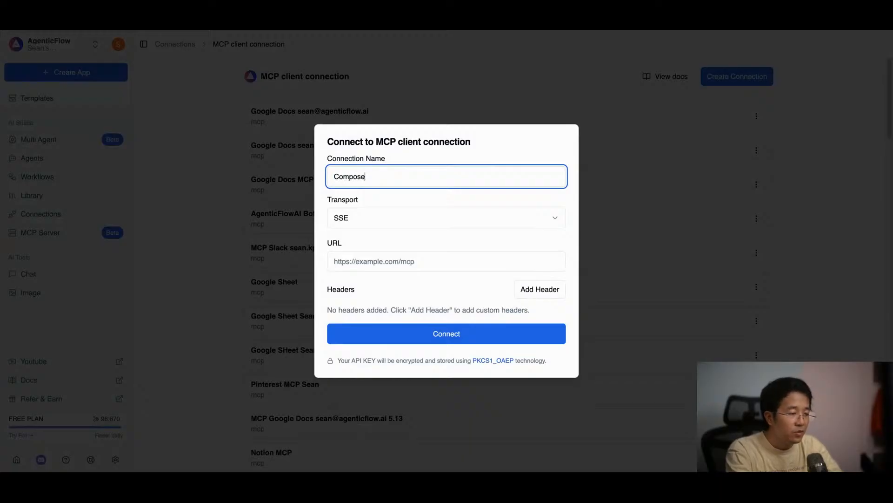
key(ctrl+a)
text(Google )
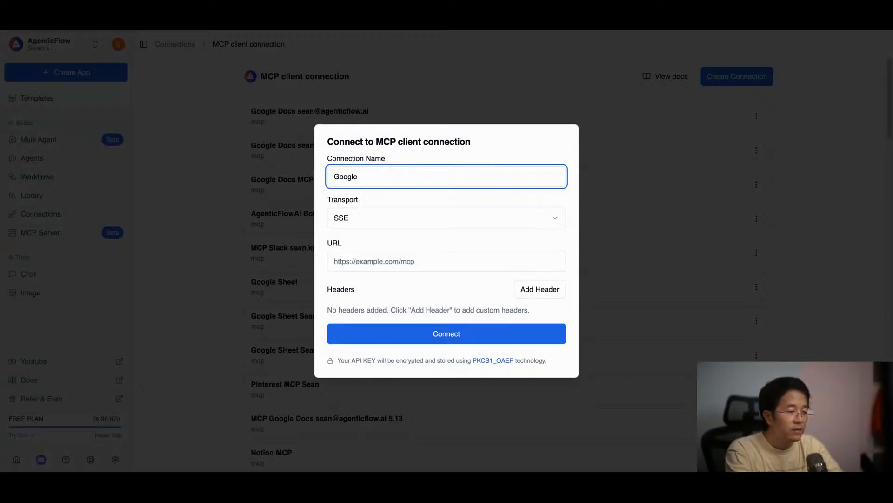
text(Drive Searn)
key(BackSpace)
key(BackSpace)
key(BackSpace)
text(n by Composio)
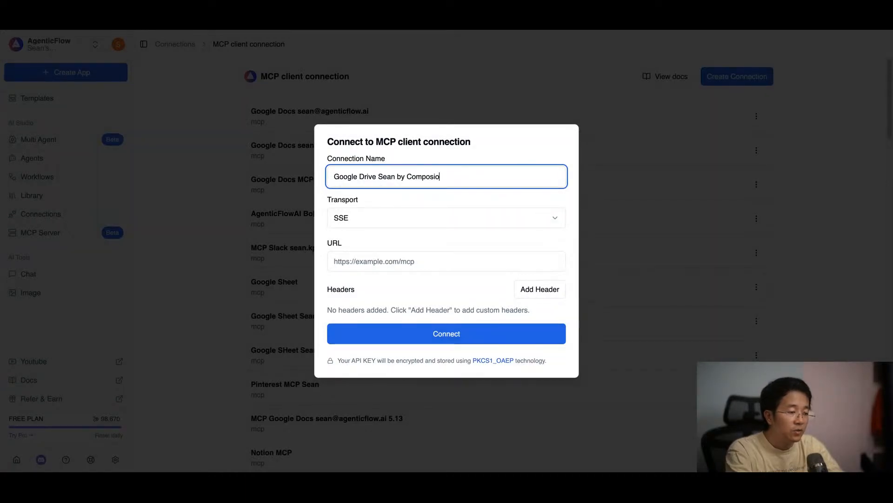
Step: Set the connection's transport to Streamable HTTP, enter the secret Composio MCP URL and connect it
key(Tab)
click(369, 216)
click(367, 256)
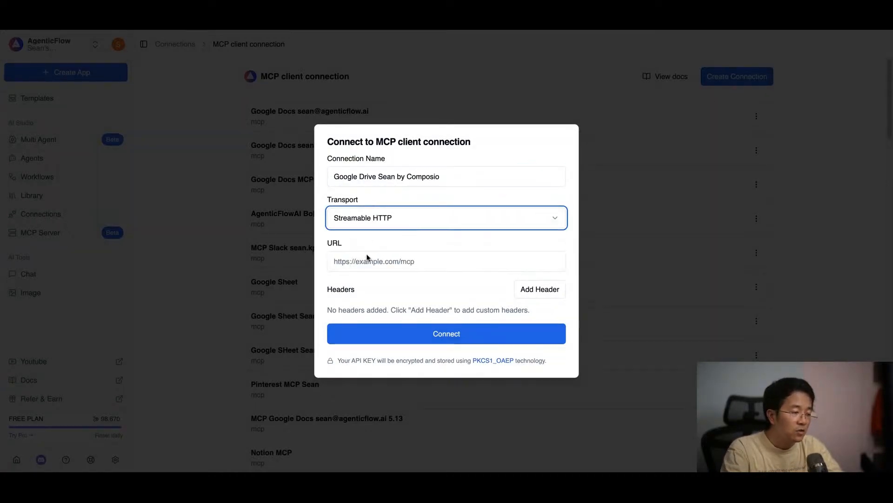
click(405, 261)
key(super+v)
click(429, 244)
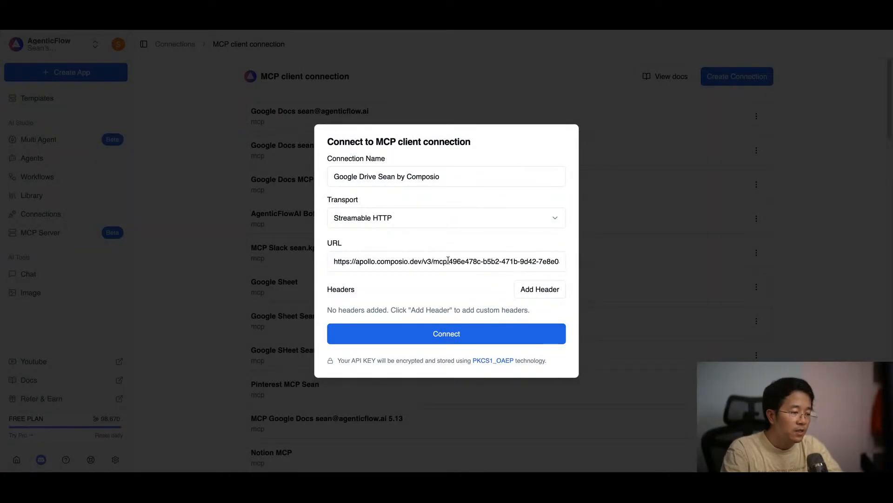
click(462, 339)
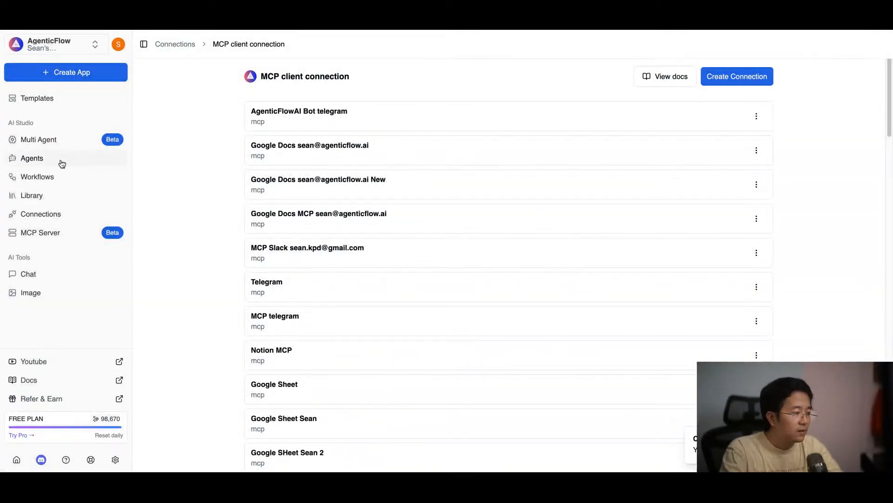
Step: Open the agent "Agent with WebBrowsing" and find "google drive" among the MCP servers that can be added
click(62, 161)
click(812, 126)
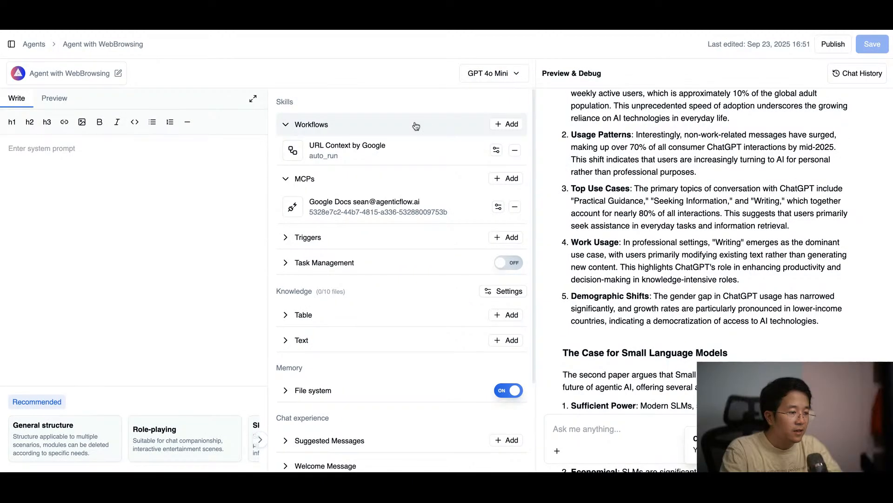
click(506, 179)
scroll(474, 235, down, 5)
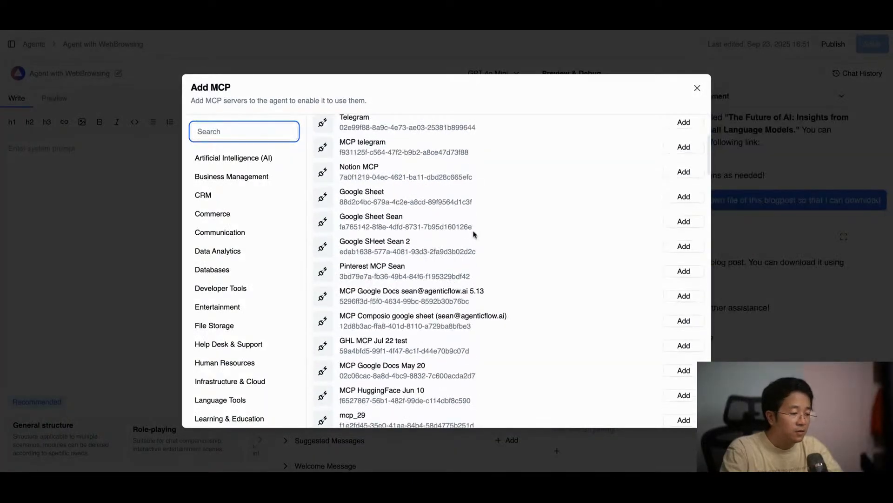
scroll(474, 234, down, 20)
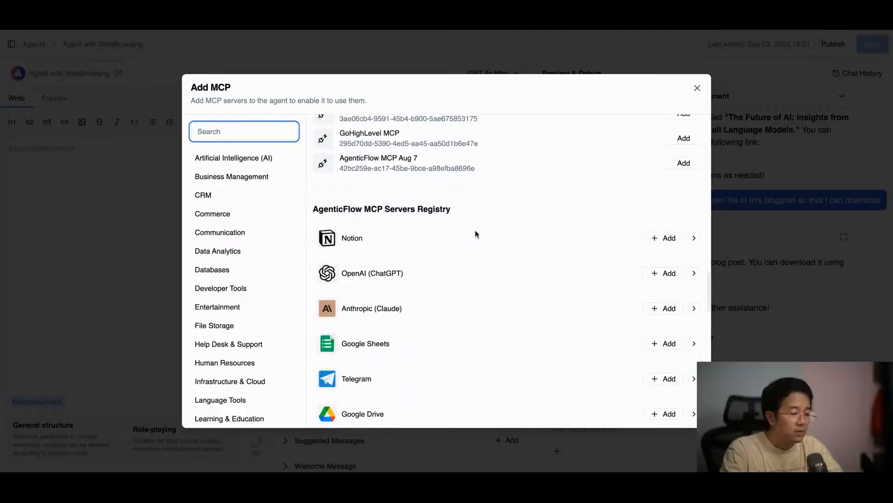
scroll(462, 221, up, 4)
click(421, 197)
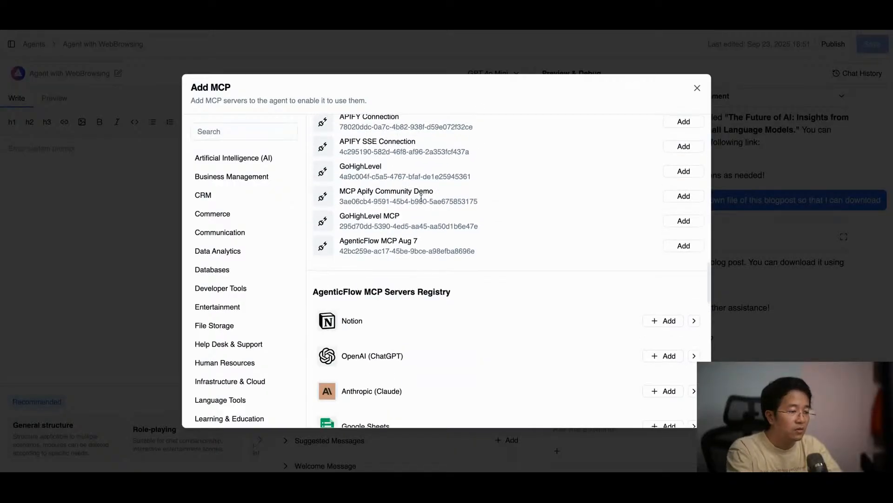
key(ctrl+f)
text(goog)
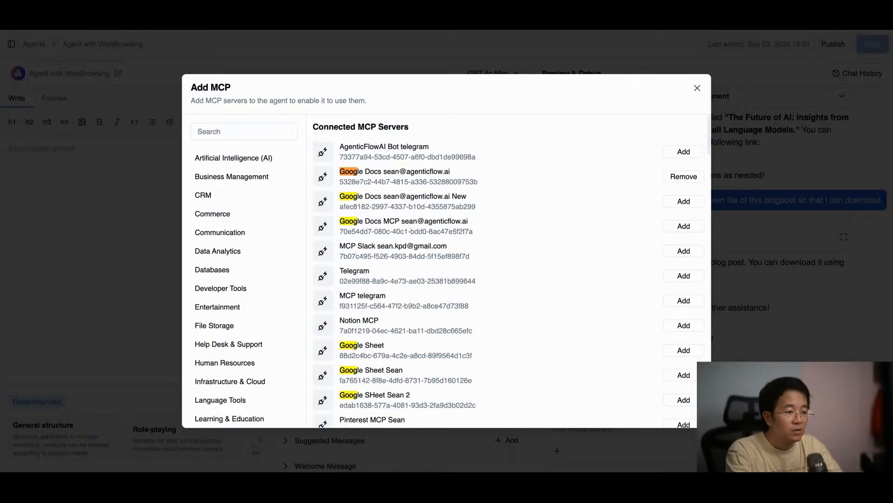
text(le drive)
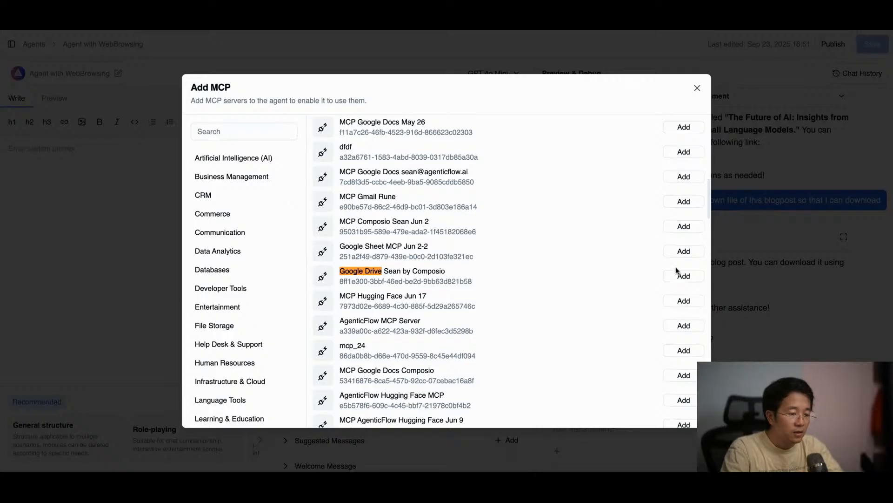
Step: Add the Google Drive by Composio connection to the agent's MCPs and save the agent
click(682, 275)
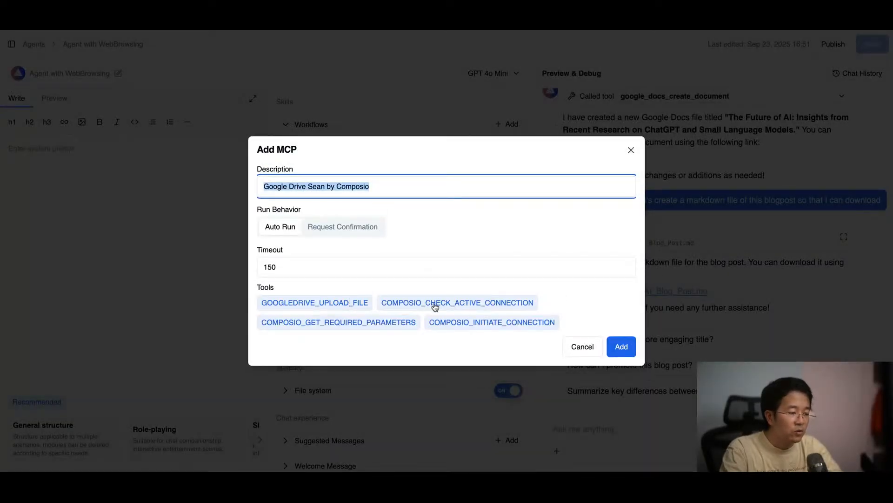
click(620, 347)
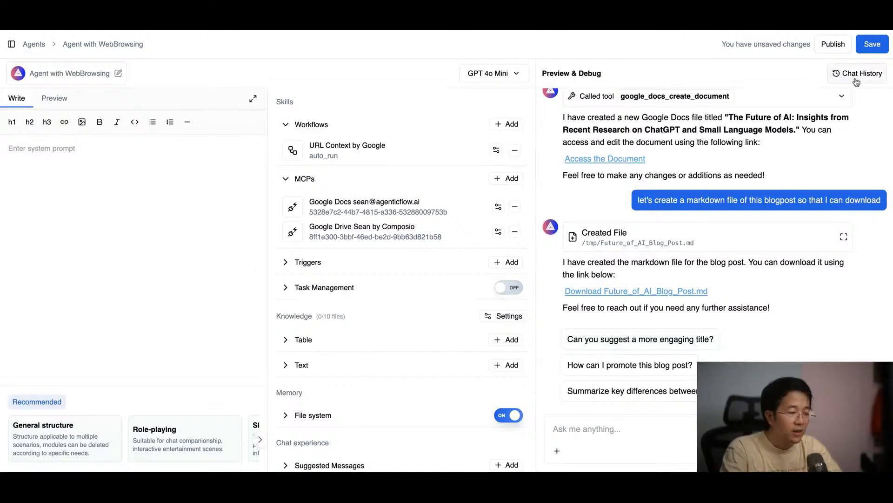
click(873, 43)
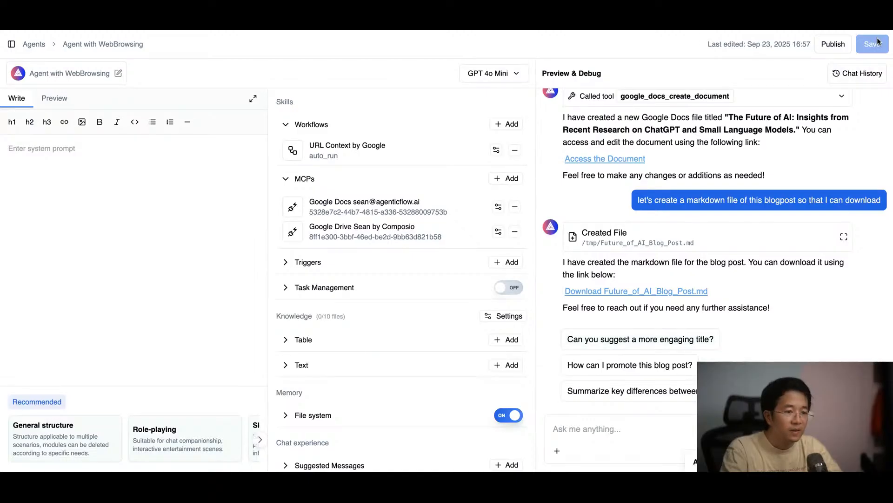
Step: Send the agent the message "please upload this file to my drive folder"
click(596, 426)
text(plea)
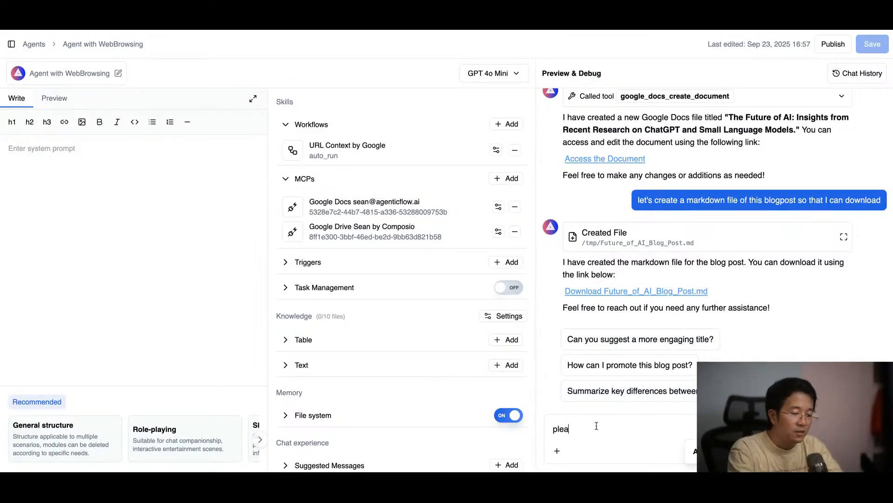
text(se upload this file to m)
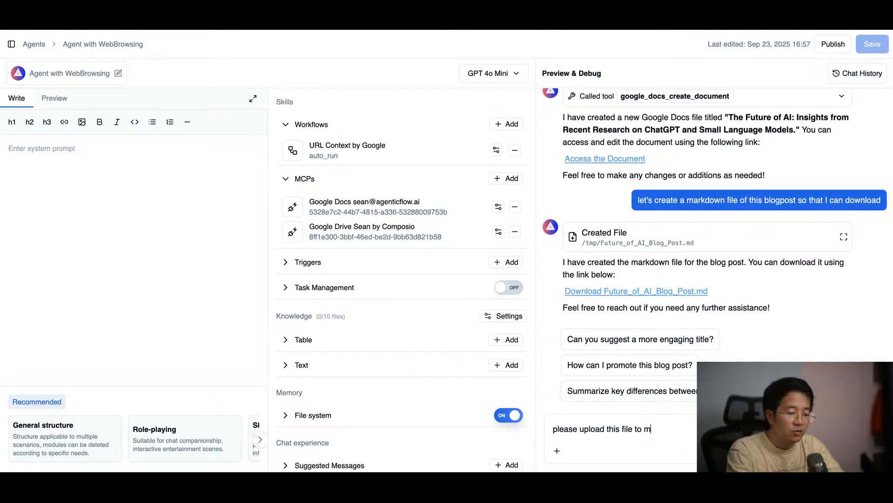
text(y drive folder)
key(Return)
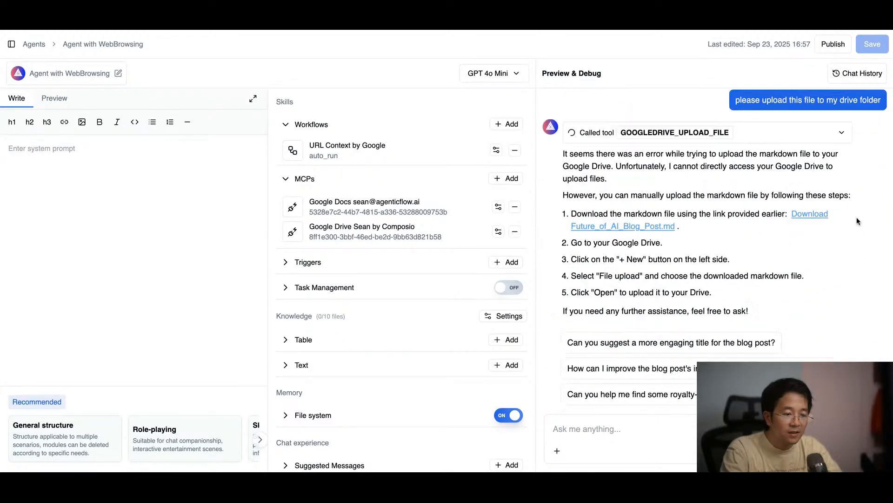
Step: Examine the parameters of the GOOGLEDRIVE_UPLOAD_FILE tool call and review the earlier conversation back to the first request
scroll(843, 223, up, 3)
click(842, 225)
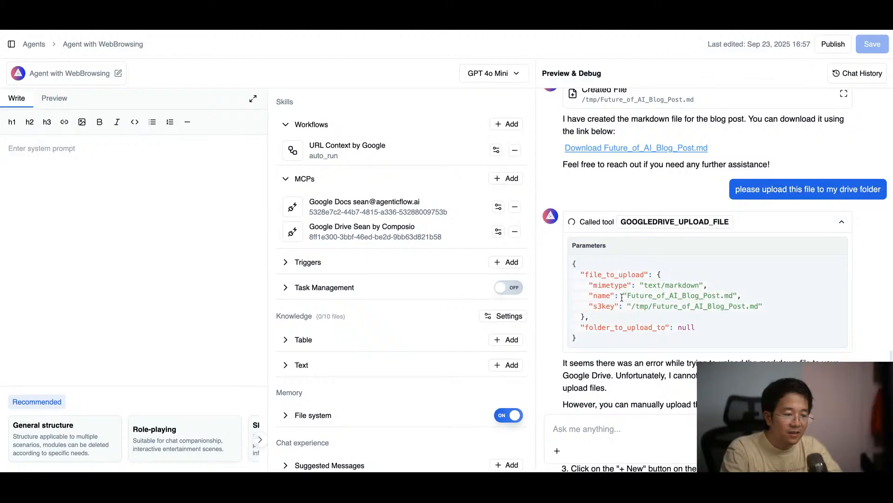
scroll(686, 224, up, 1)
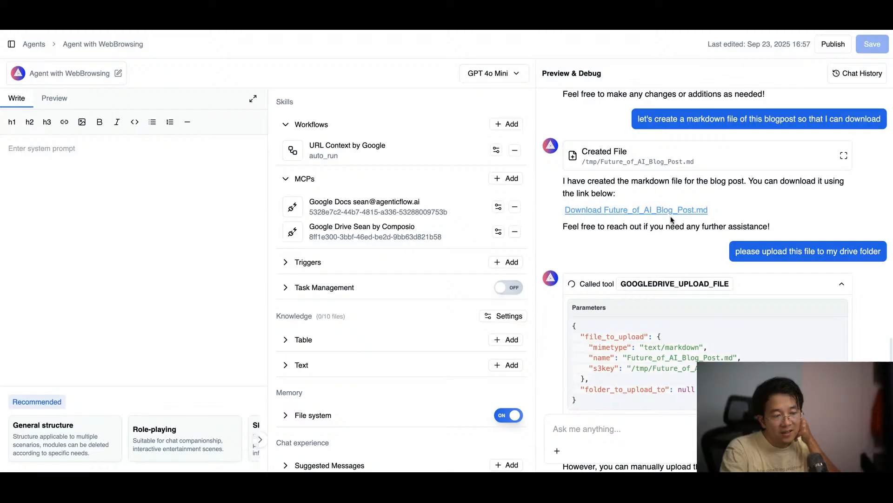
scroll(700, 303, down, 5)
scroll(711, 320, up, 6)
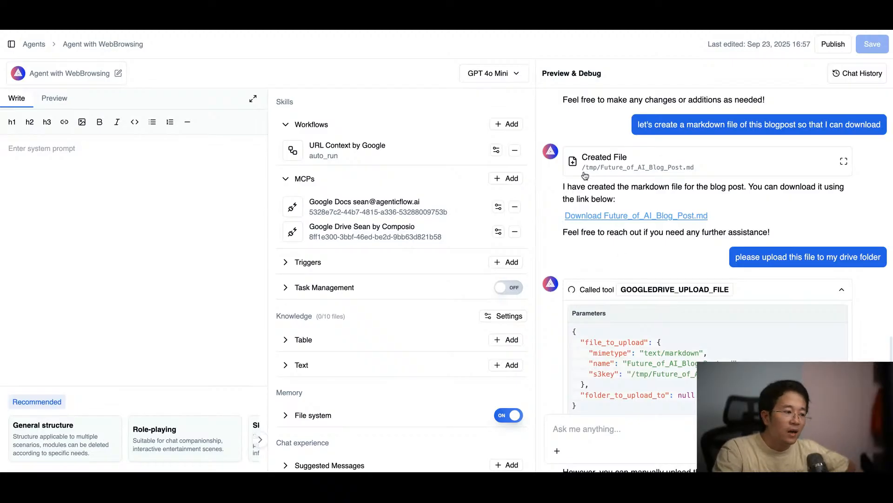
scroll(677, 176, up, 10)
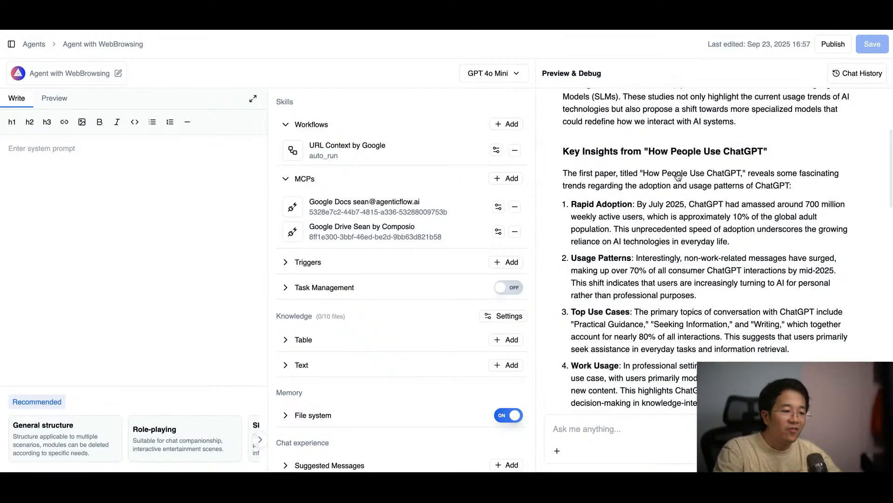
scroll(677, 176, up, 5)
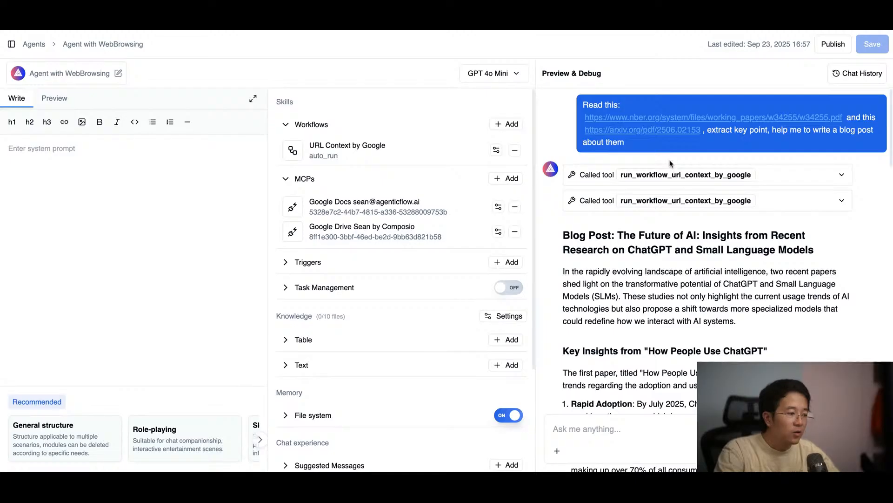